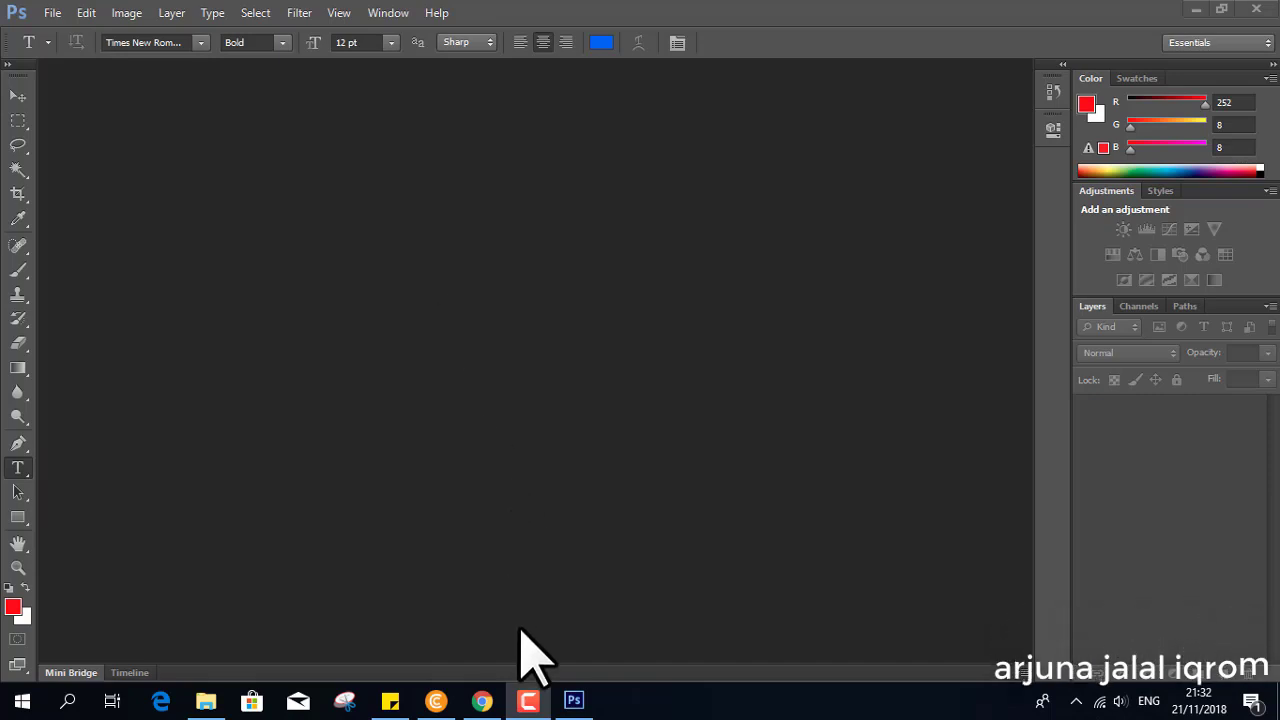
# Switch from Photoshop to the browser showing Google Images results for 'mobil png'
pyautogui.click(484, 698)
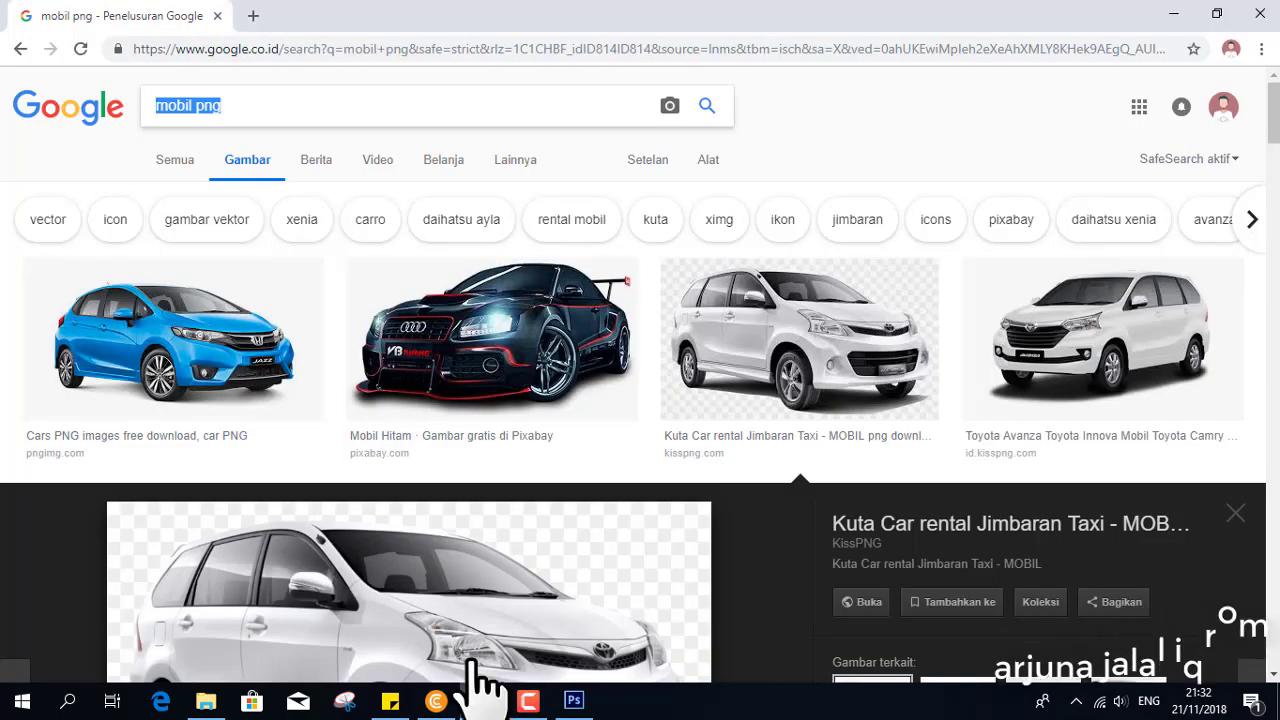
# Scroll through the 'mobil png' results and place the caret at the end of the query
pyautogui.scroll(-2, 508, 471)
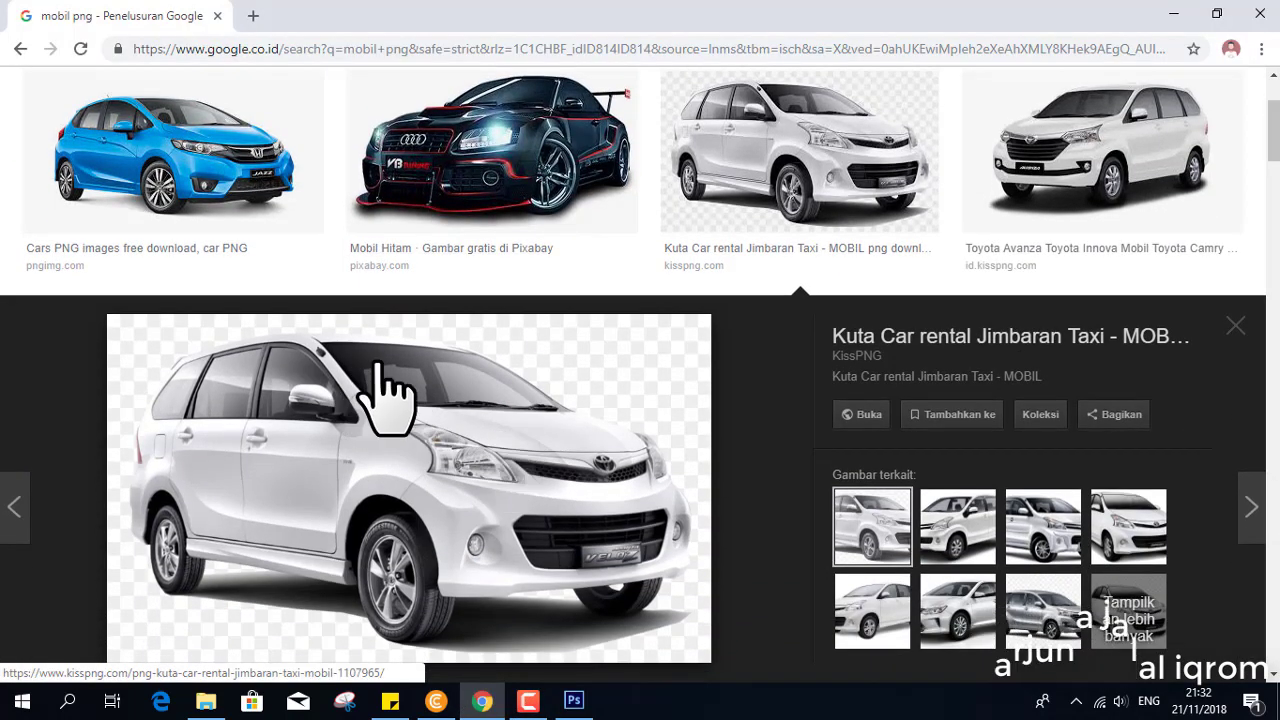
pyautogui.scroll(-2, 550, 430)
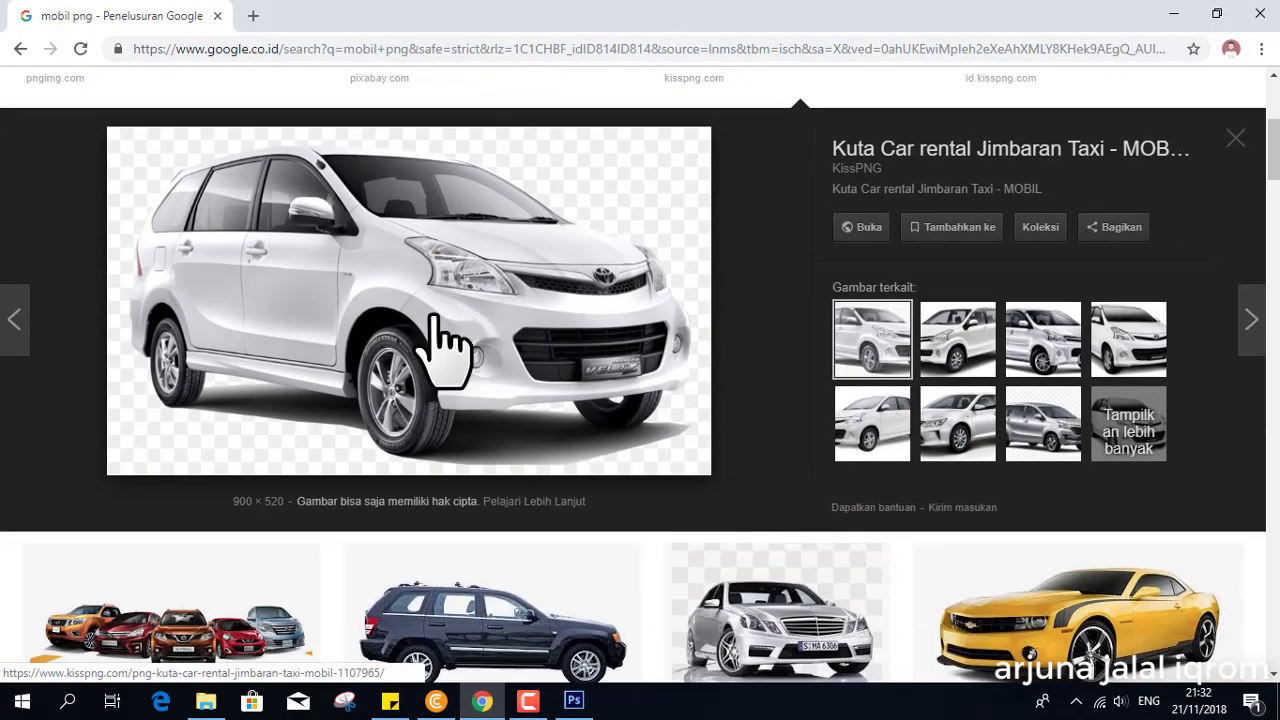
pyautogui.scroll(2, 443, 343)
pyautogui.scroll(2, 600, 350)
pyautogui.click(270, 105)
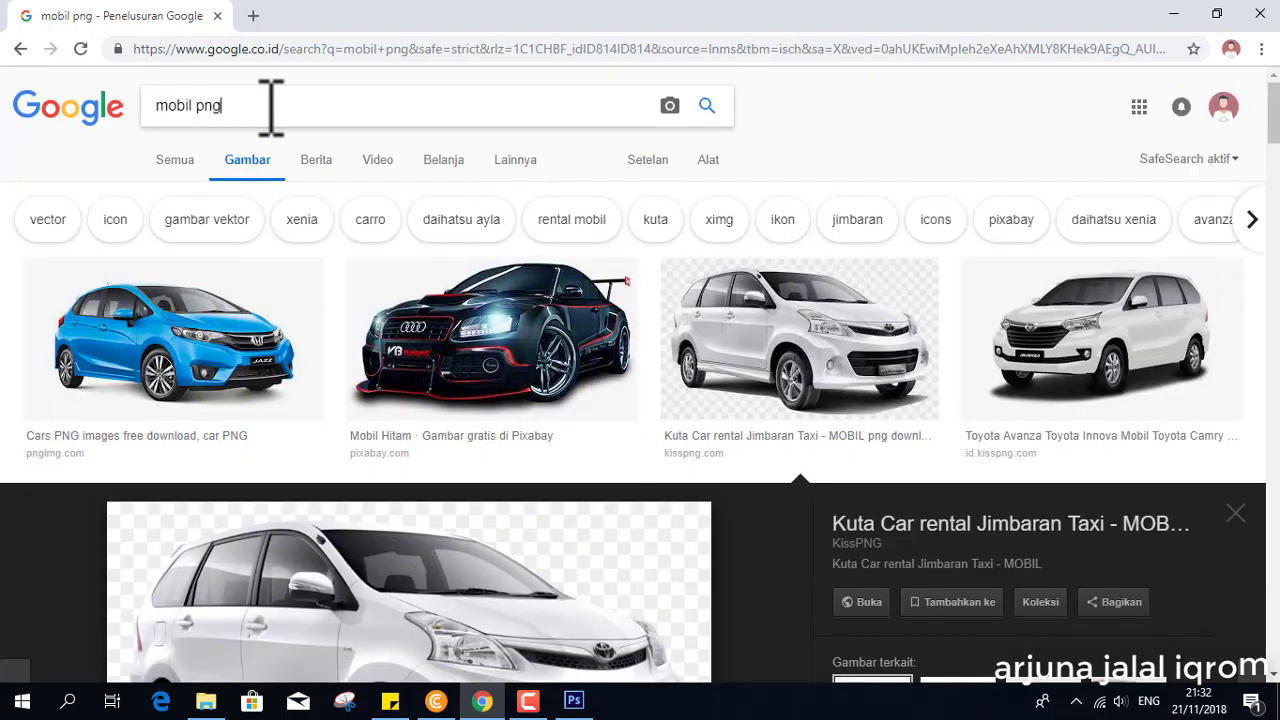
pyautogui.scroll(-2, 380, 400)
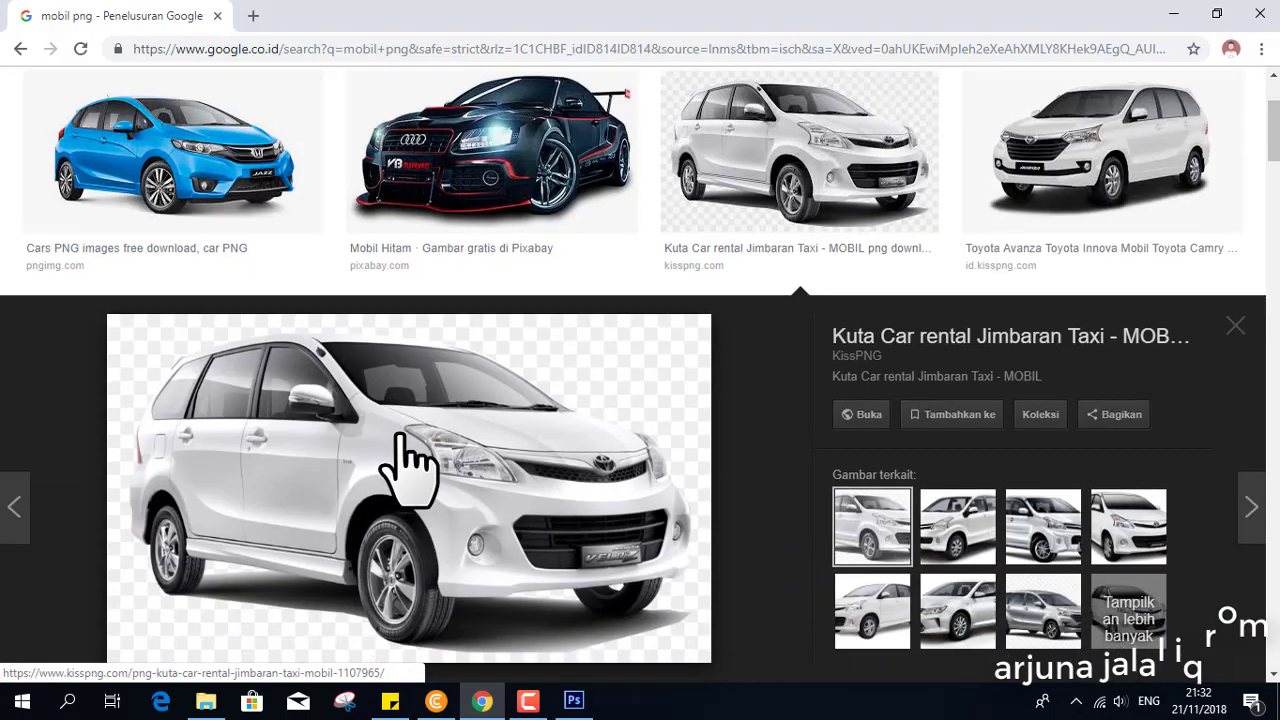
# Start saving the white car image as a JPEG, then cancel the Save As dialog
pyautogui.rightClick(405, 437)
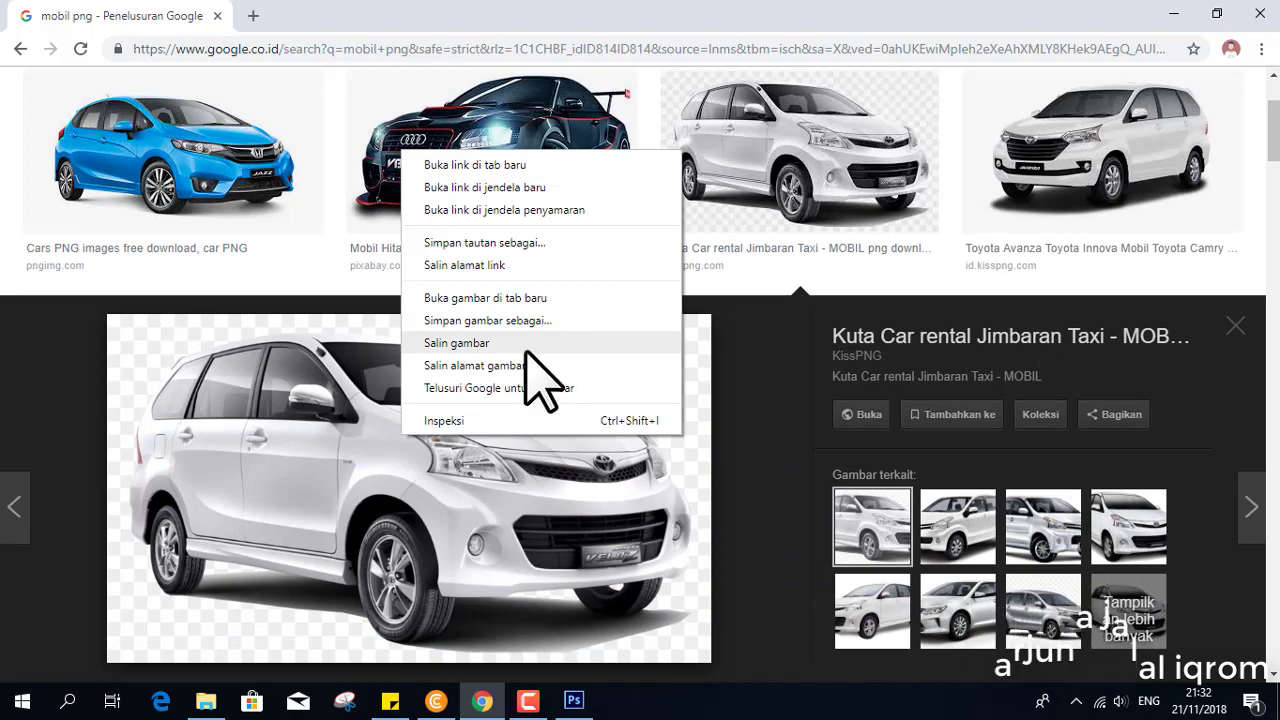
pyautogui.click(529, 321)
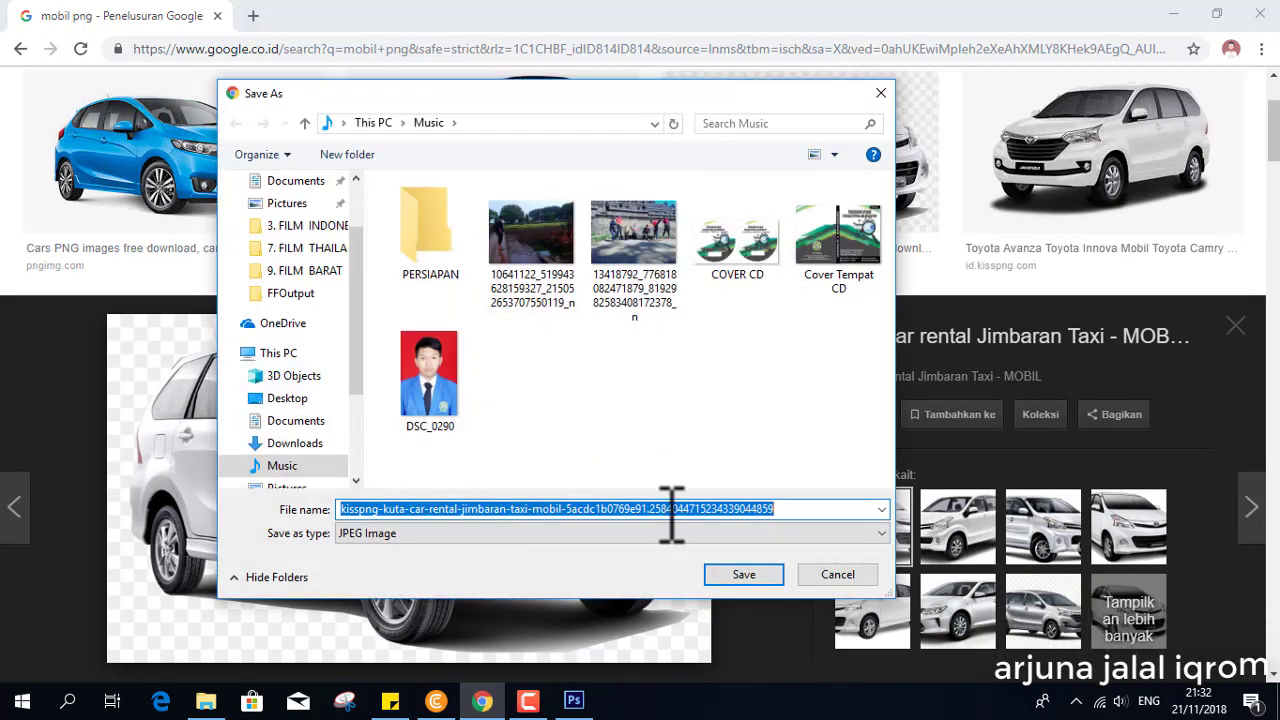
pyautogui.click(521, 533)
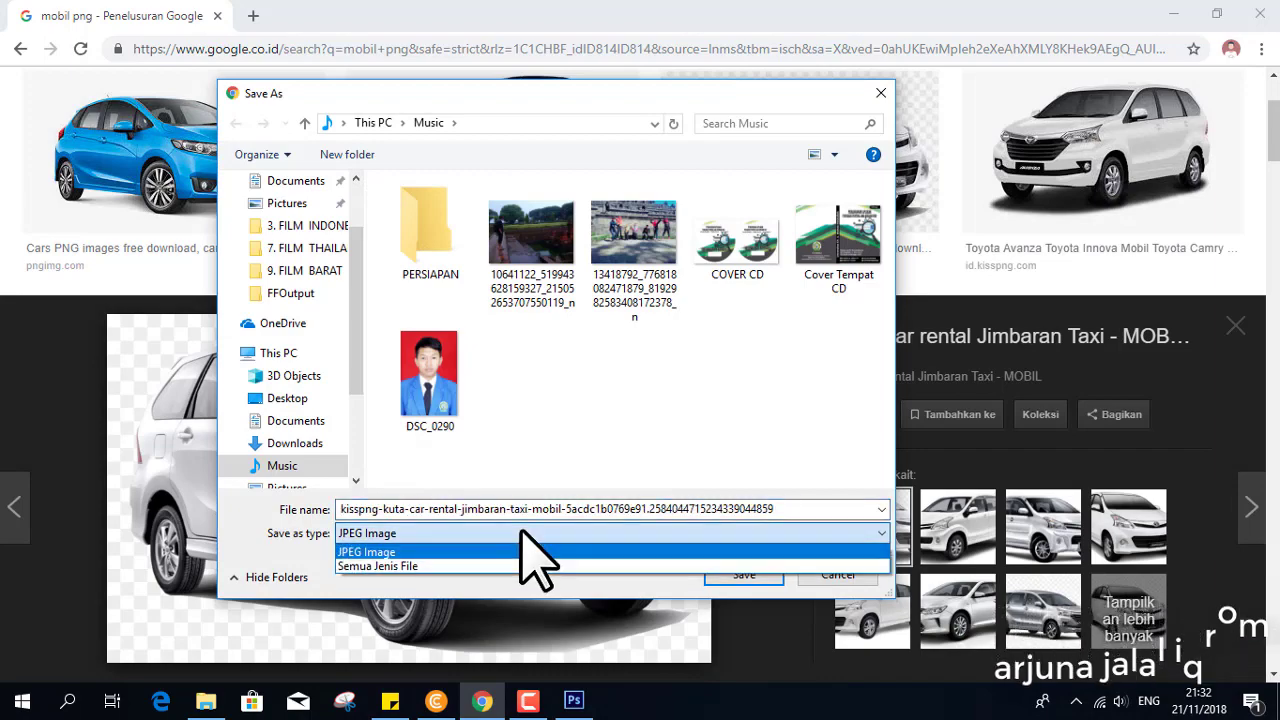
pyautogui.click(526, 550)
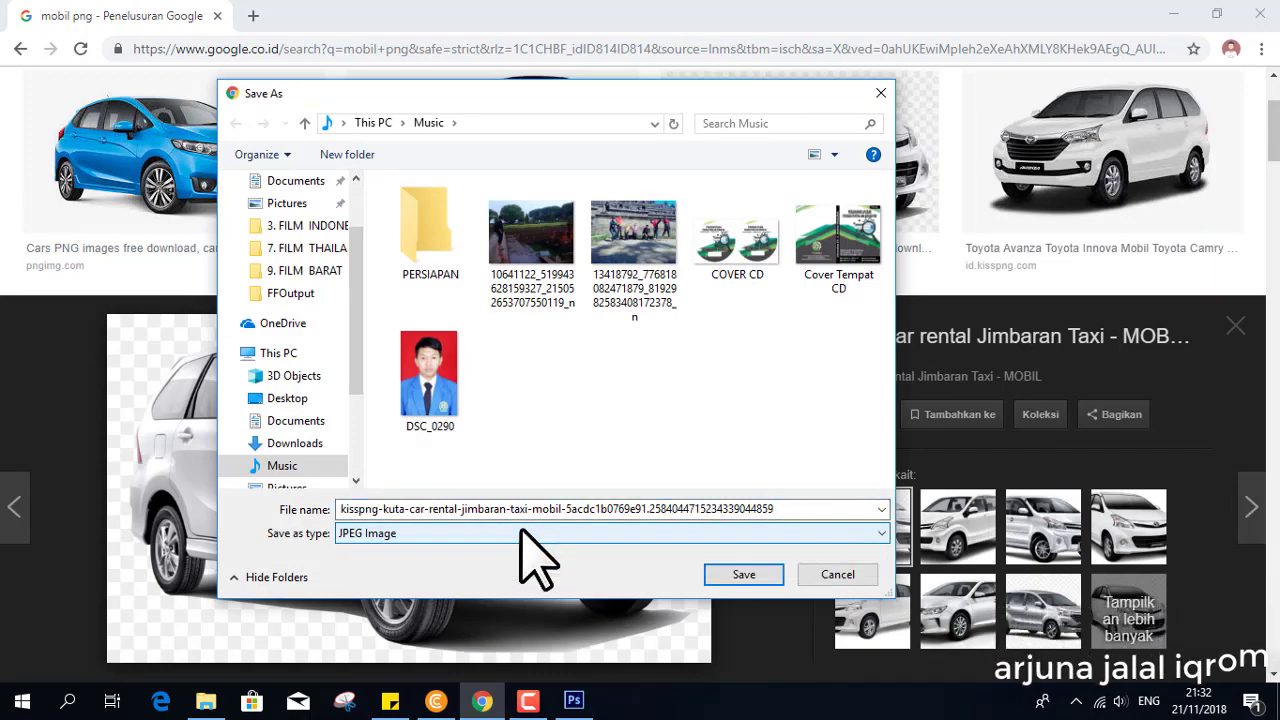
pyautogui.click(879, 97)
pyautogui.click(1236, 326)
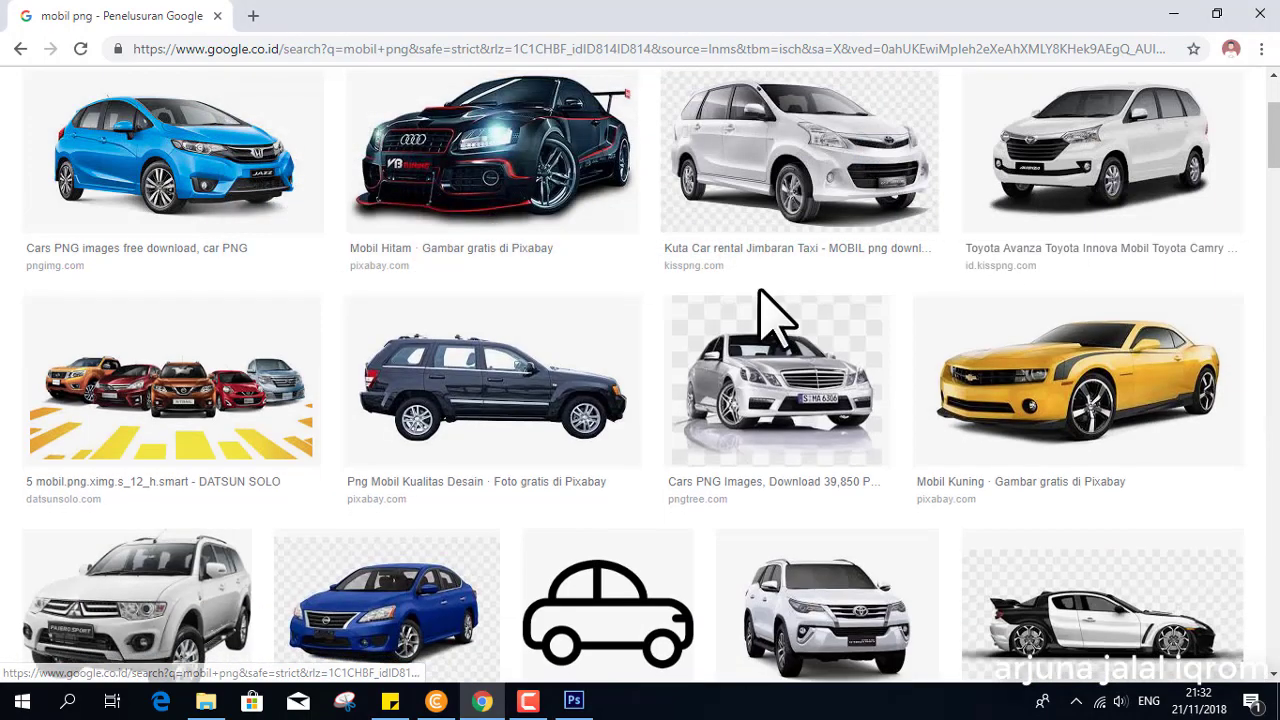
pyautogui.scroll(-2, 722, 312)
pyautogui.click(730, 292)
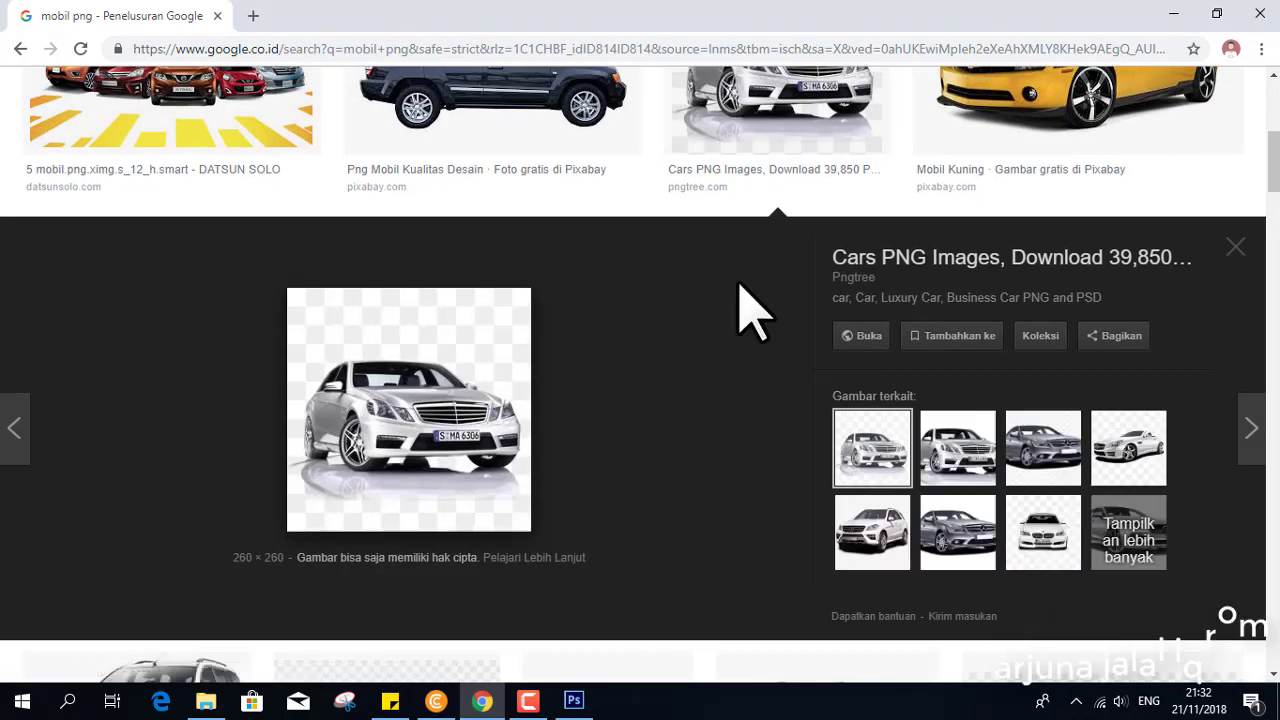
pyautogui.rightClick(478, 376)
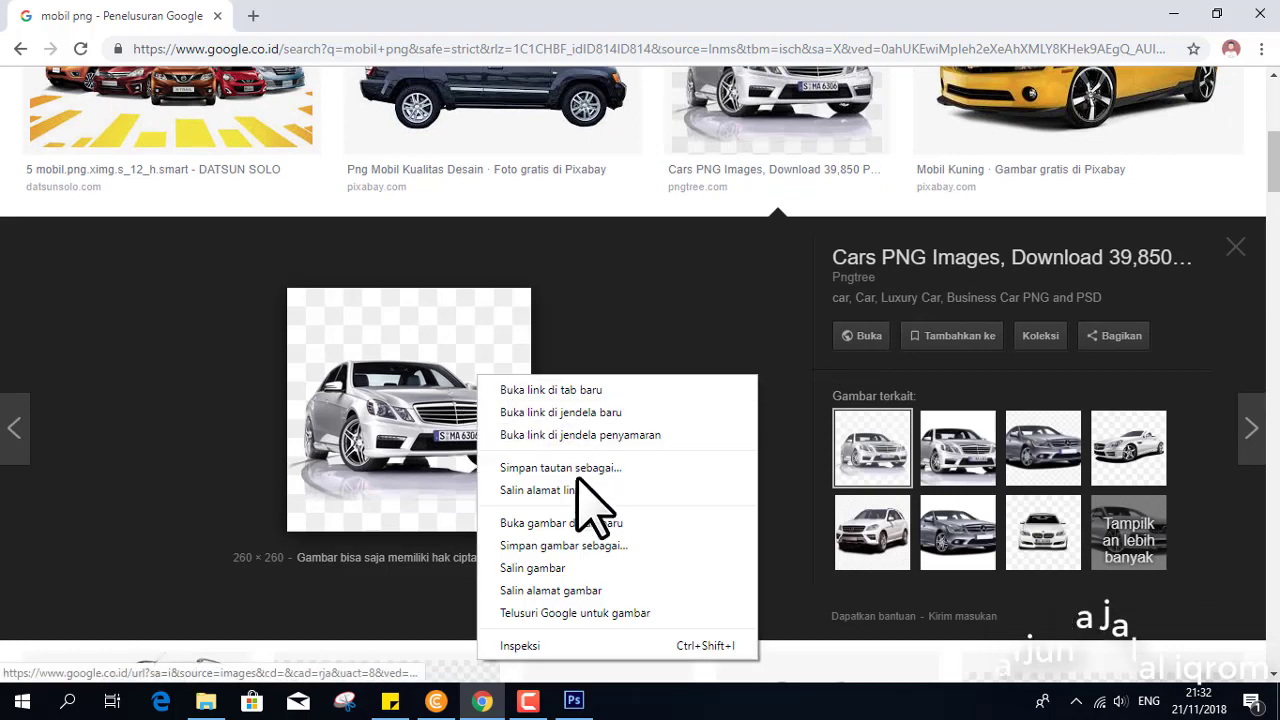
pyautogui.click(593, 575)
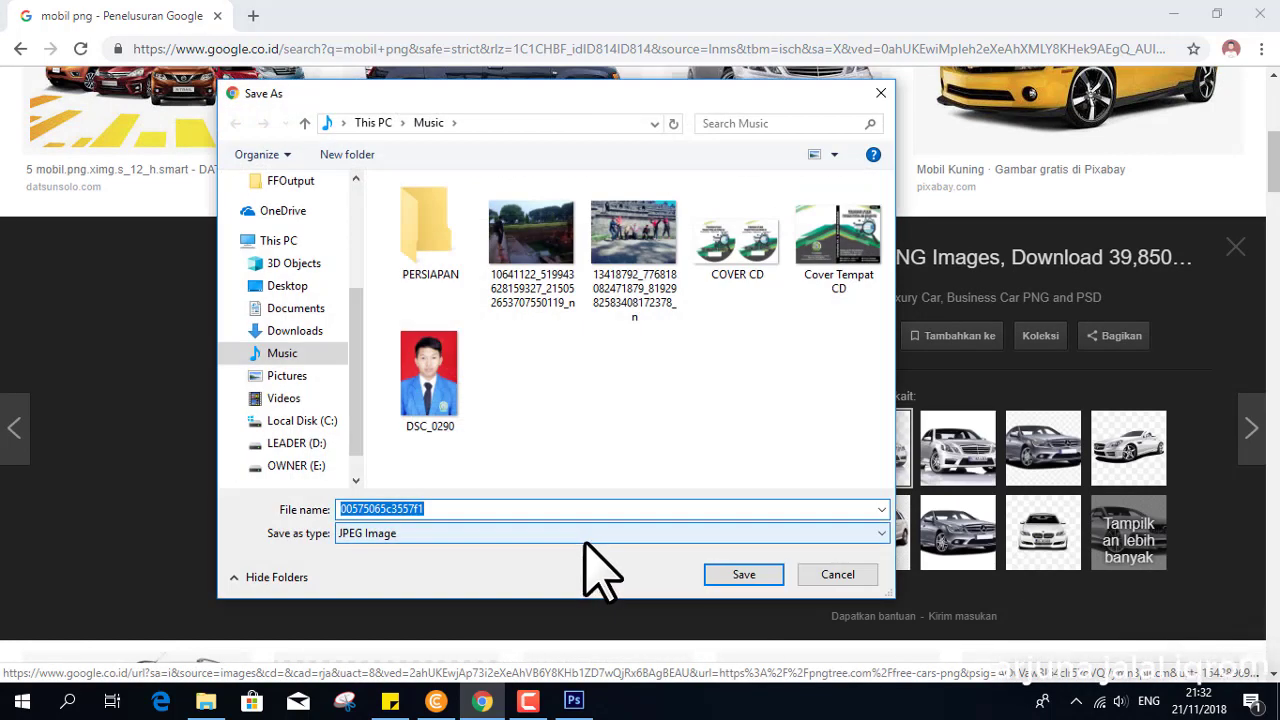
pyautogui.click(881, 93)
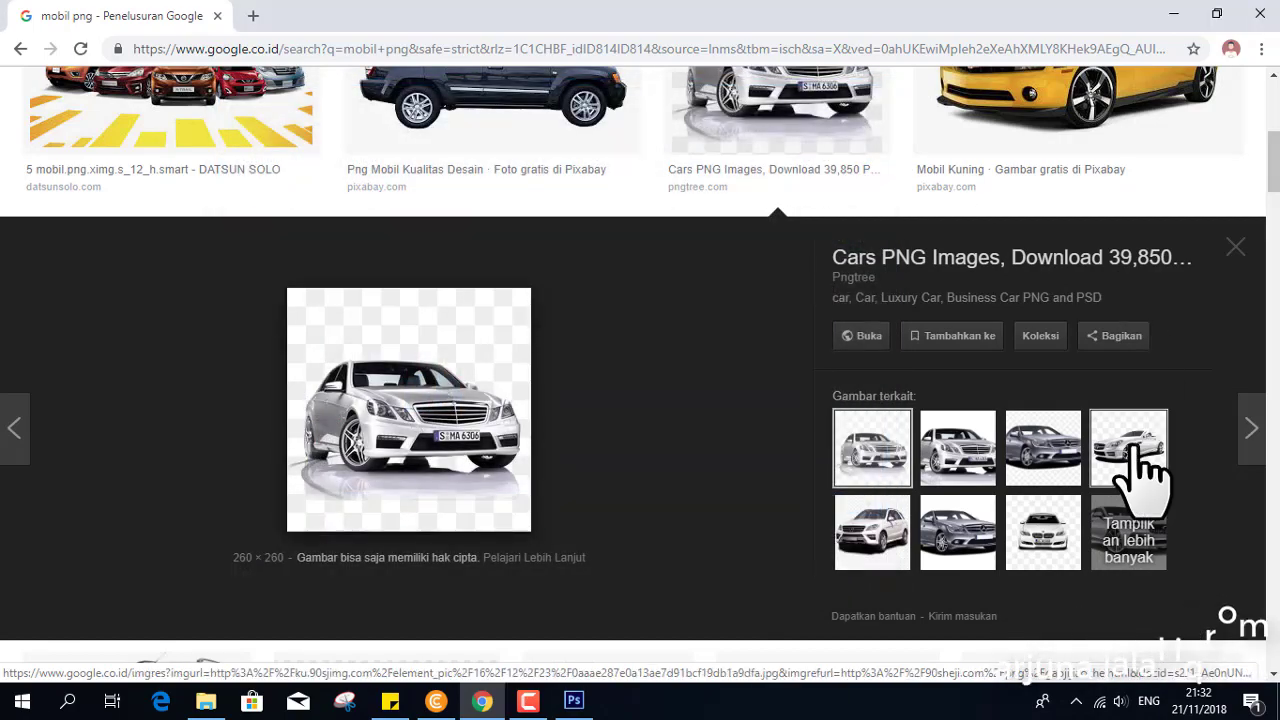
pyautogui.click(1241, 246)
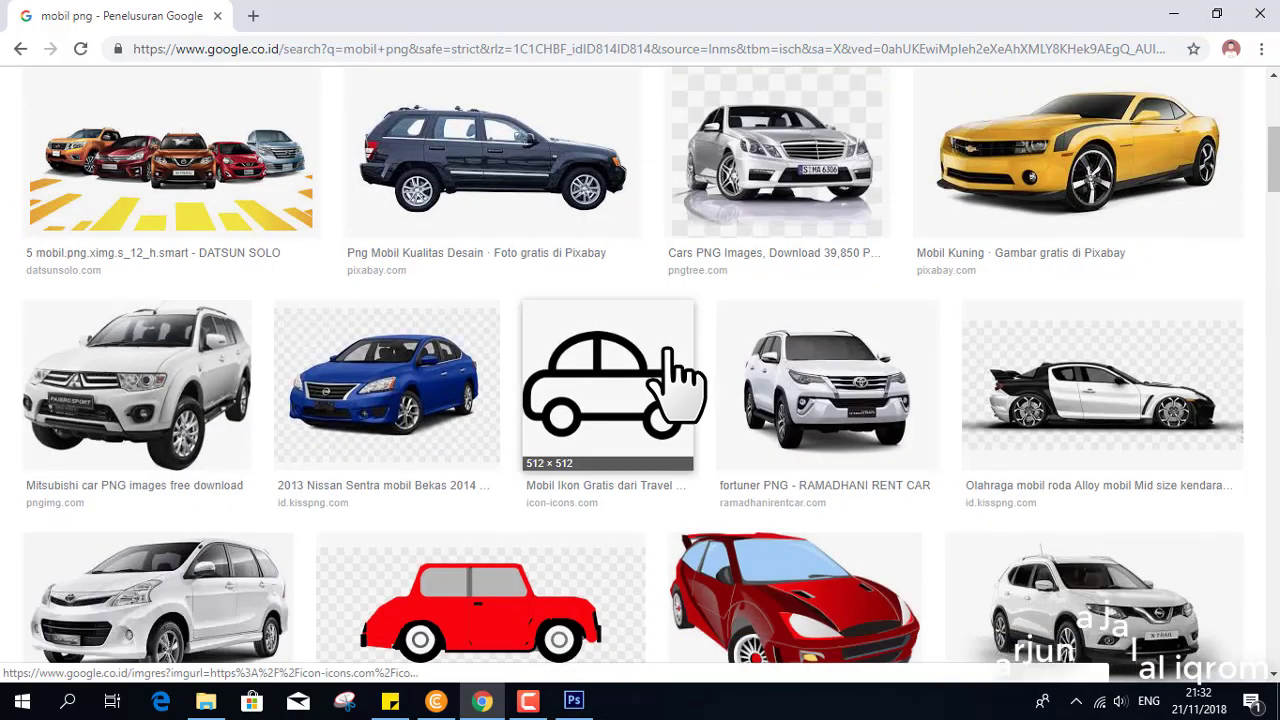
pyautogui.scroll(-4, 665, 372)
pyautogui.scroll(-2, 675, 372)
pyautogui.scroll(-3, 672, 374)
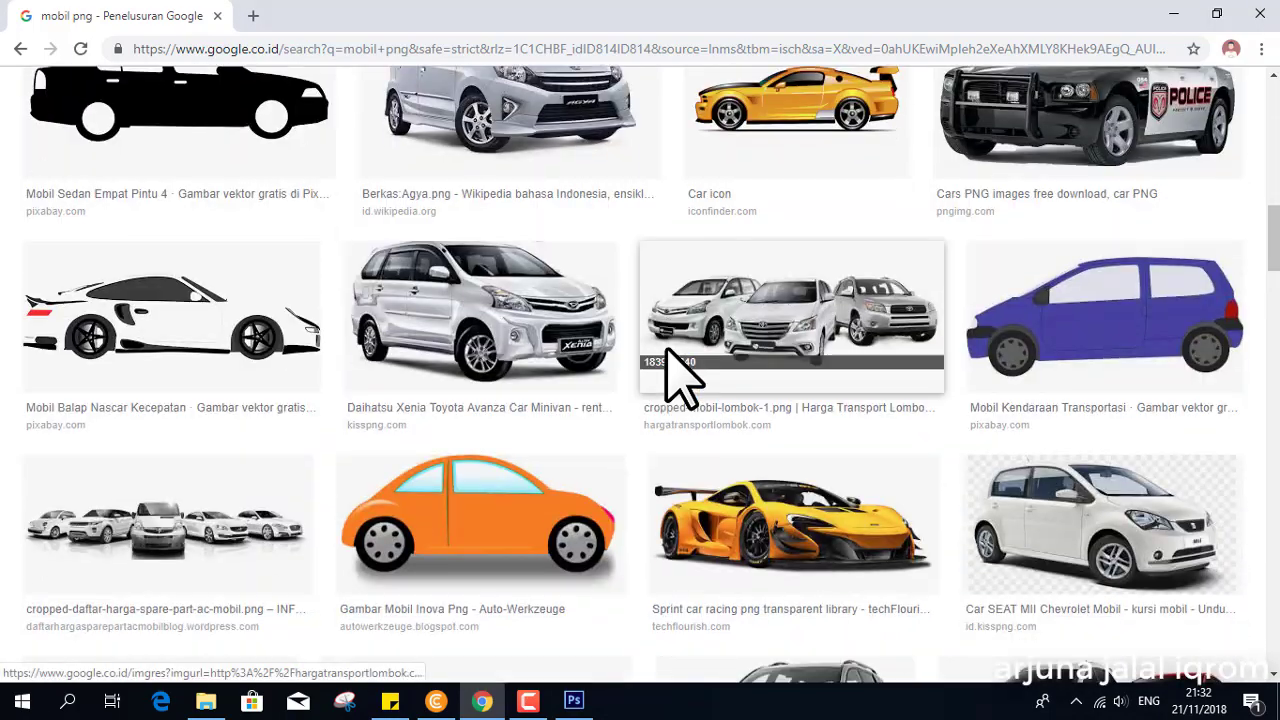
pyautogui.scroll(-2, 667, 349)
pyautogui.scroll(-3, 666, 352)
pyautogui.scroll(-2, 666, 354)
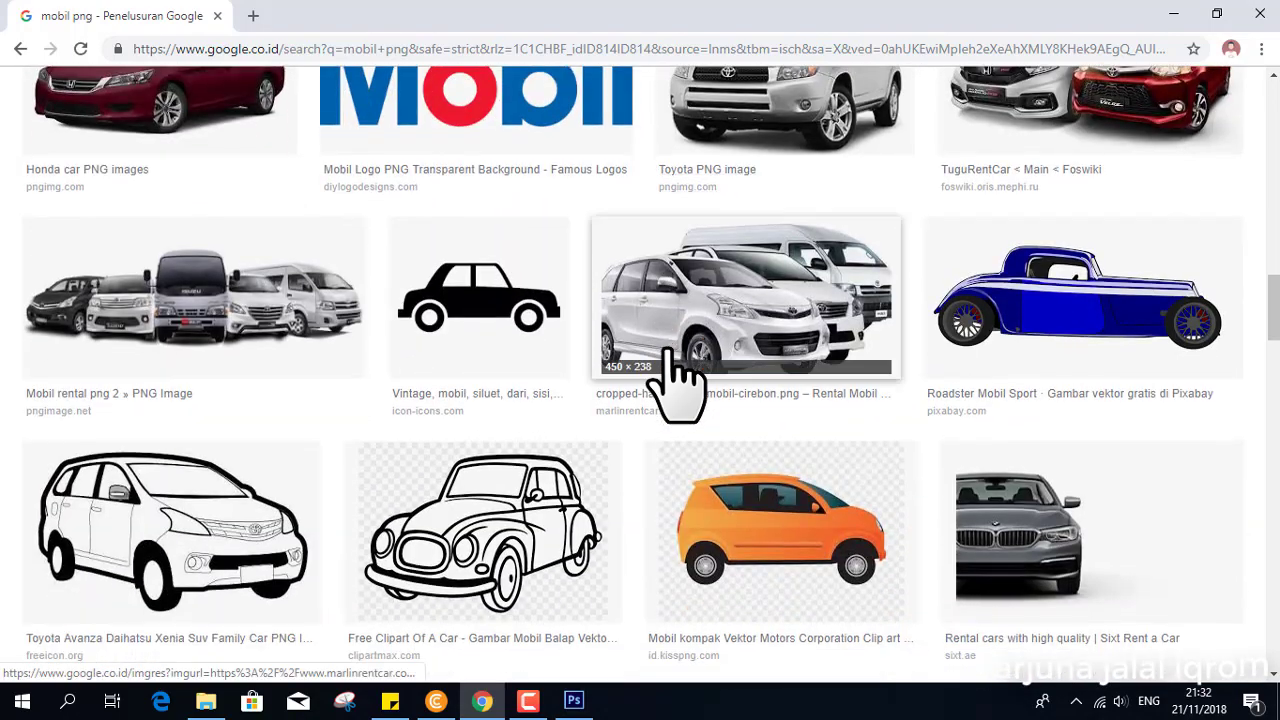
pyautogui.scroll(-1, 748, 366)
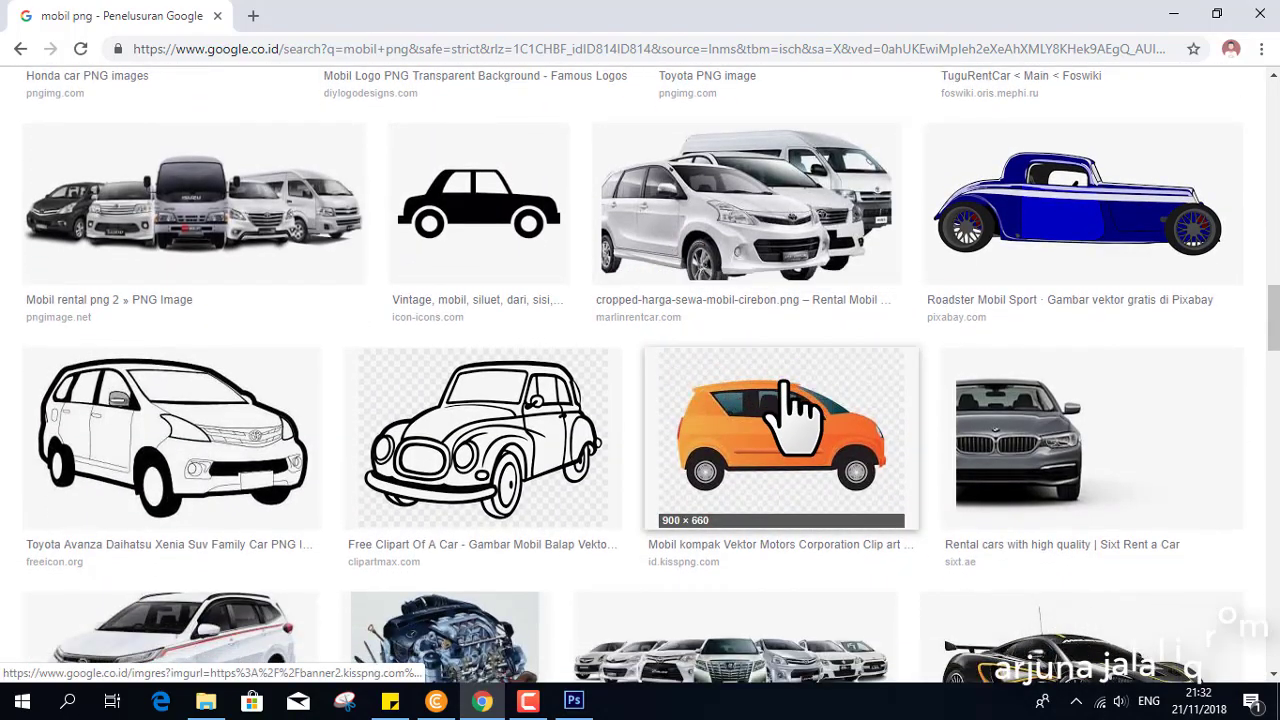
pyautogui.scroll(-3, 651, 376)
pyautogui.scroll(-1, 660, 410)
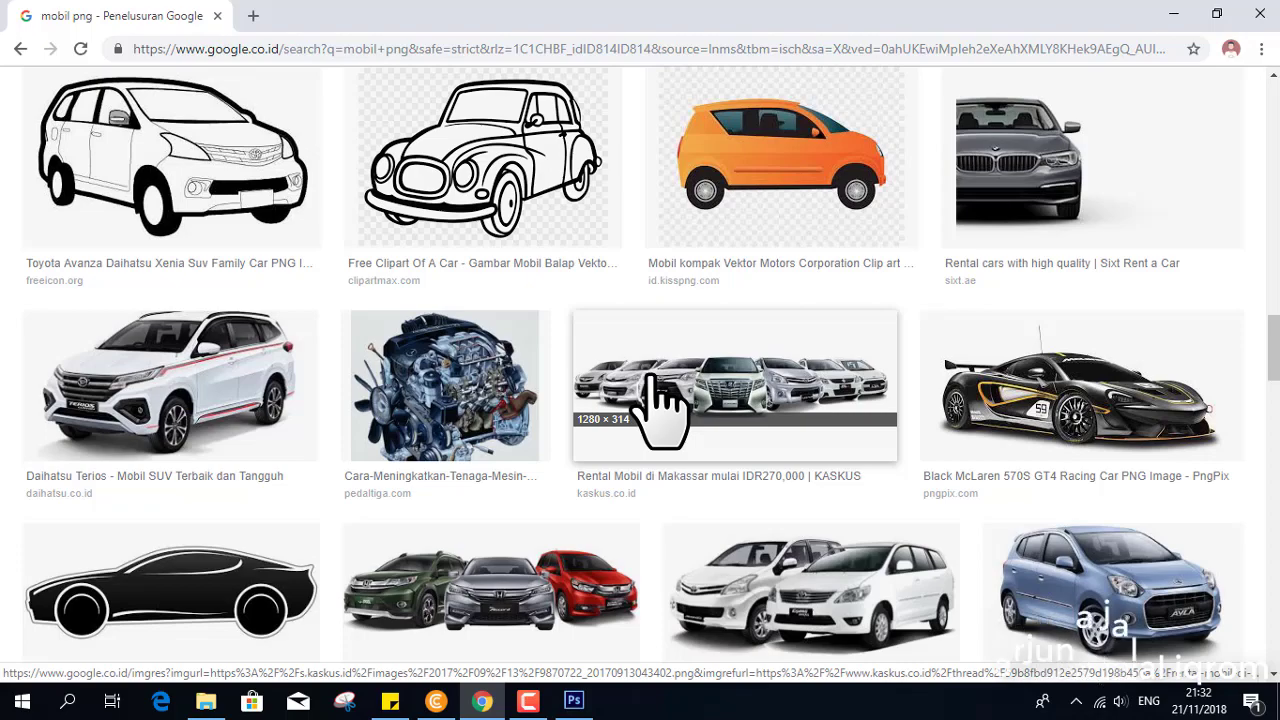
pyautogui.scroll(-3, 655, 398)
pyautogui.scroll(-2, 655, 398)
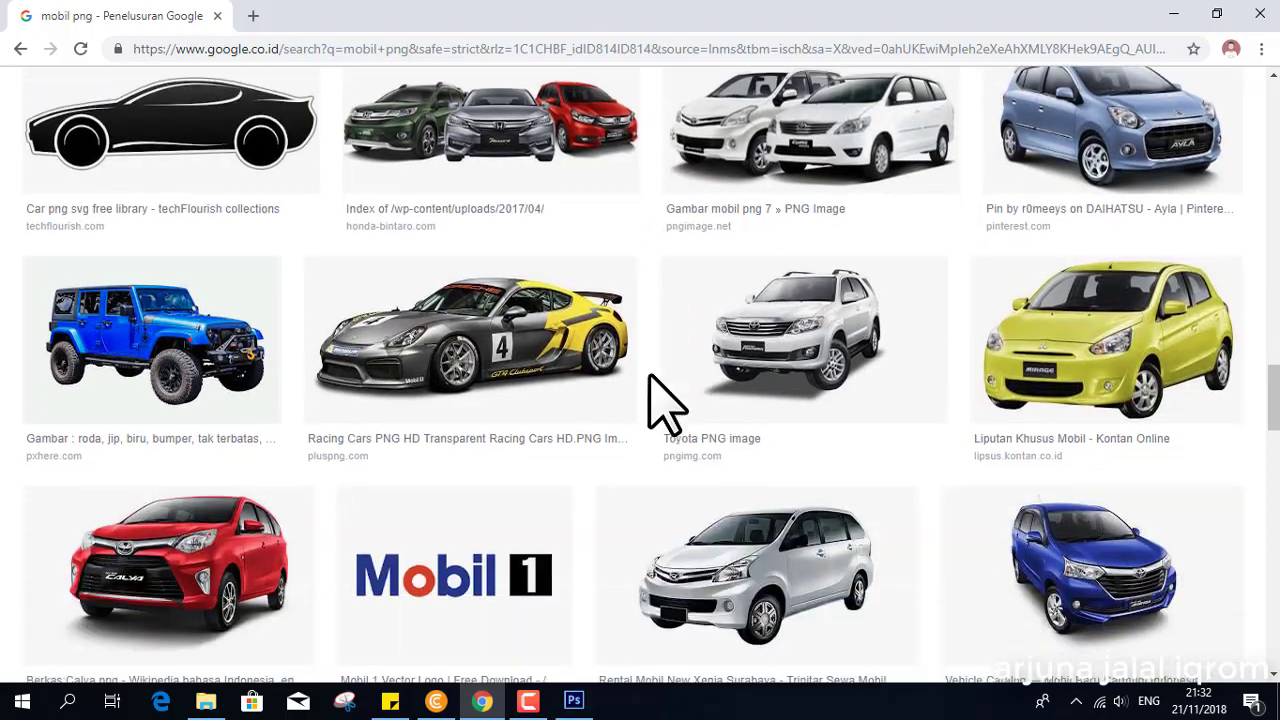
pyautogui.scroll(-1, 650, 380)
pyautogui.scroll(3, 650, 405)
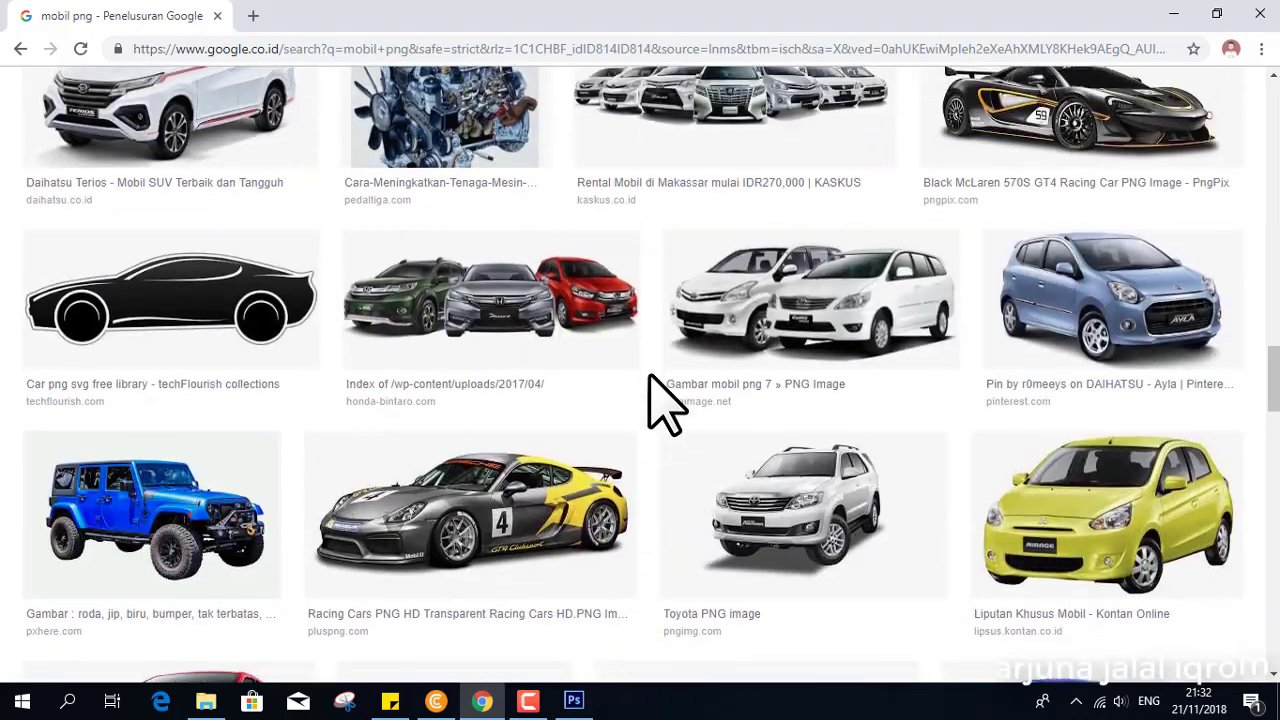
pyautogui.scroll(3, 650, 405)
pyautogui.scroll(3, 650, 405)
pyautogui.scroll(2, 650, 405)
pyautogui.scroll(4, 655, 405)
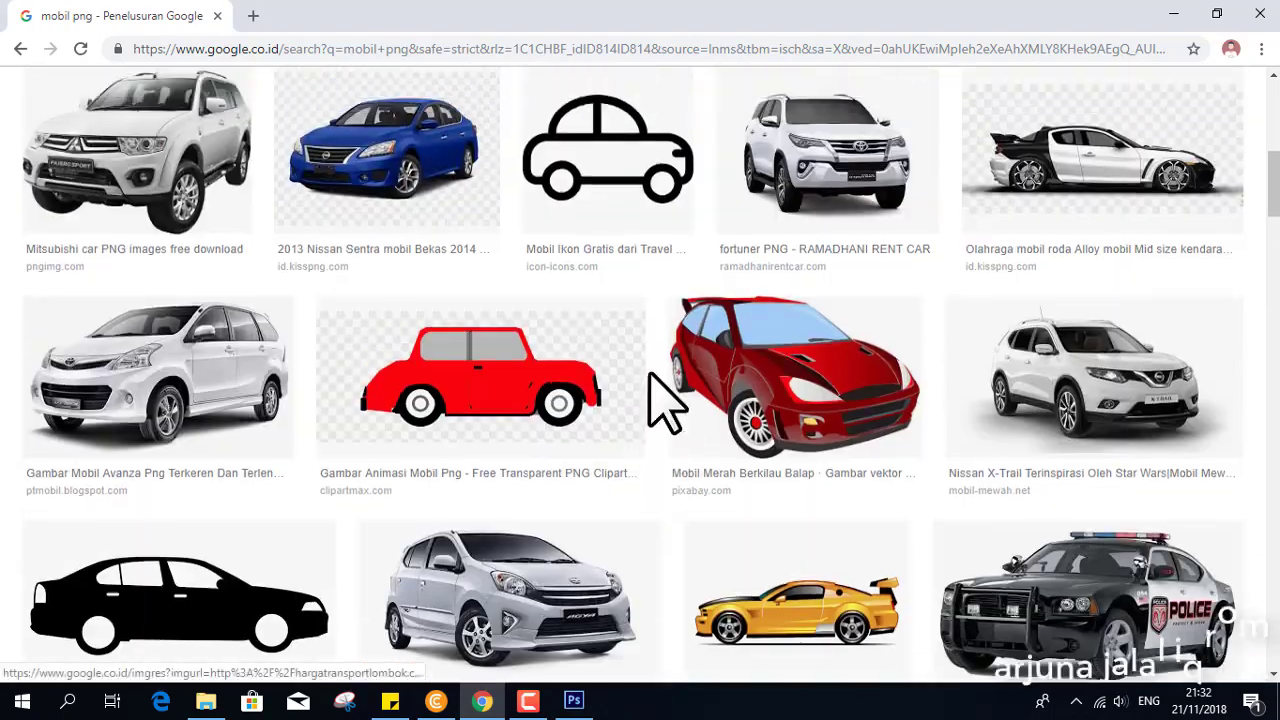
pyautogui.scroll(4, 657, 405)
pyautogui.scroll(1, 657, 405)
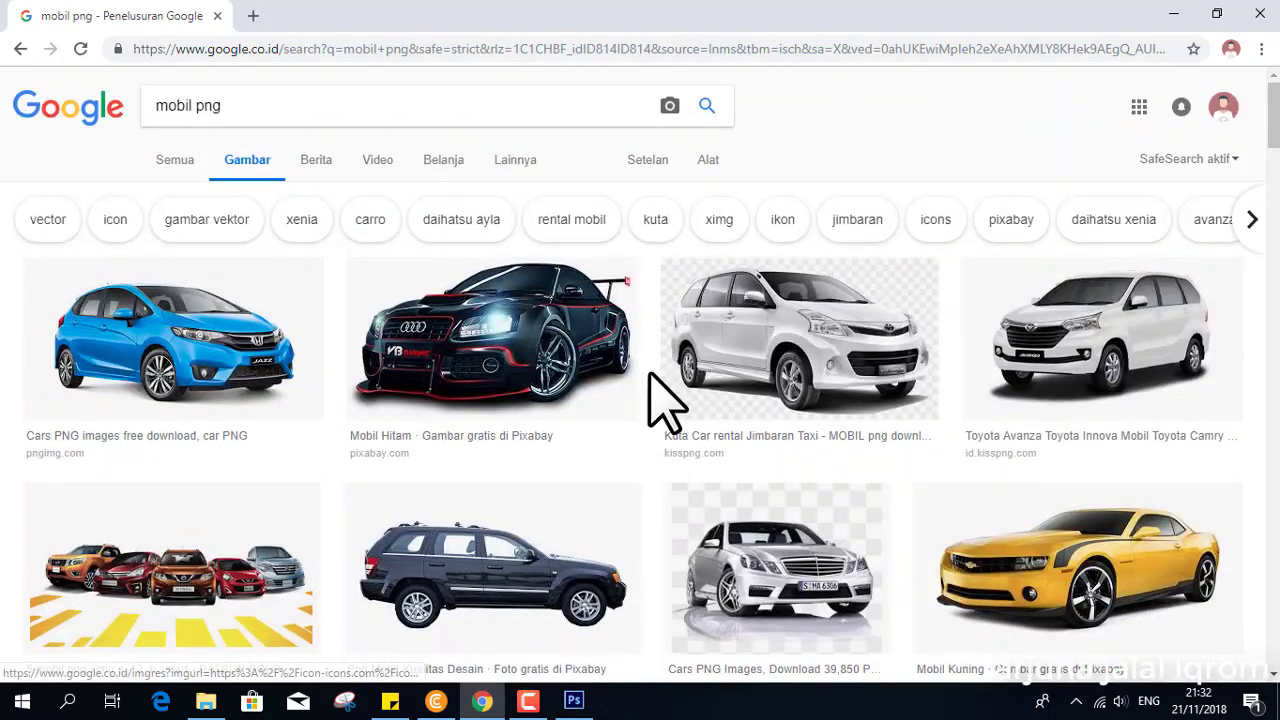
# Save the black car image as PNG file car-967470_960_720 and close its preview
pyautogui.click(568, 342)
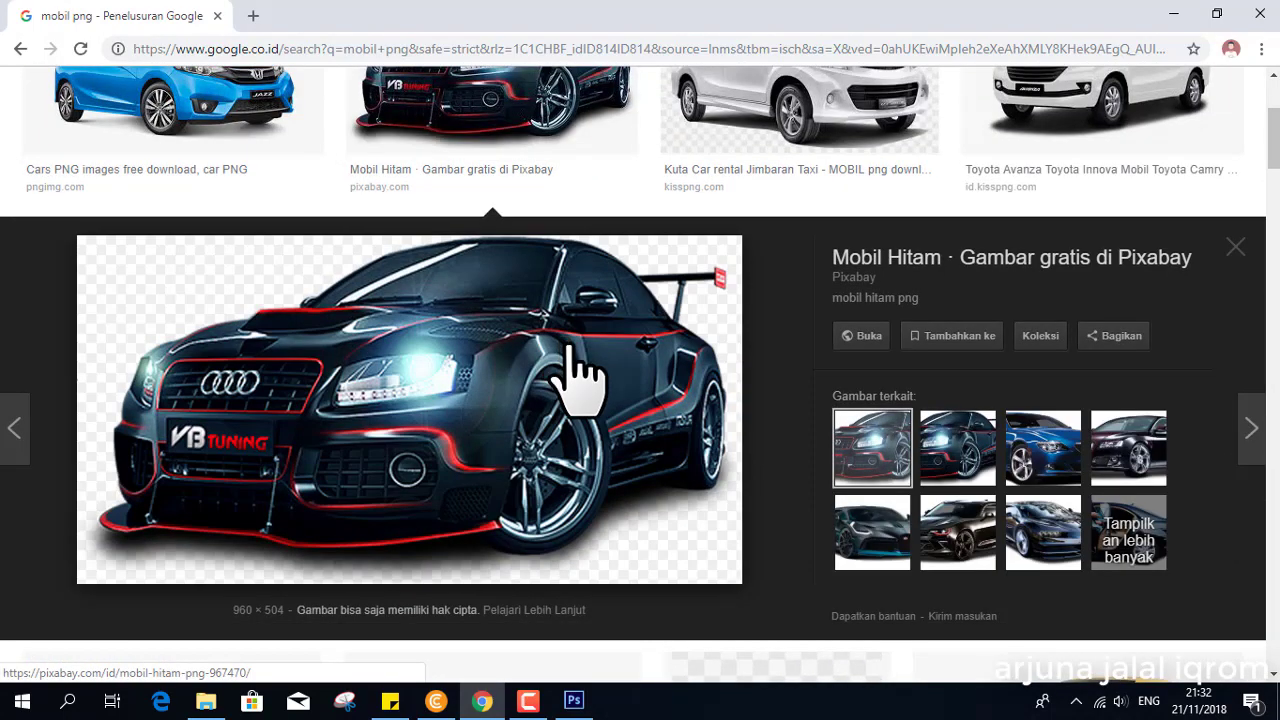
pyautogui.rightClick(460, 372)
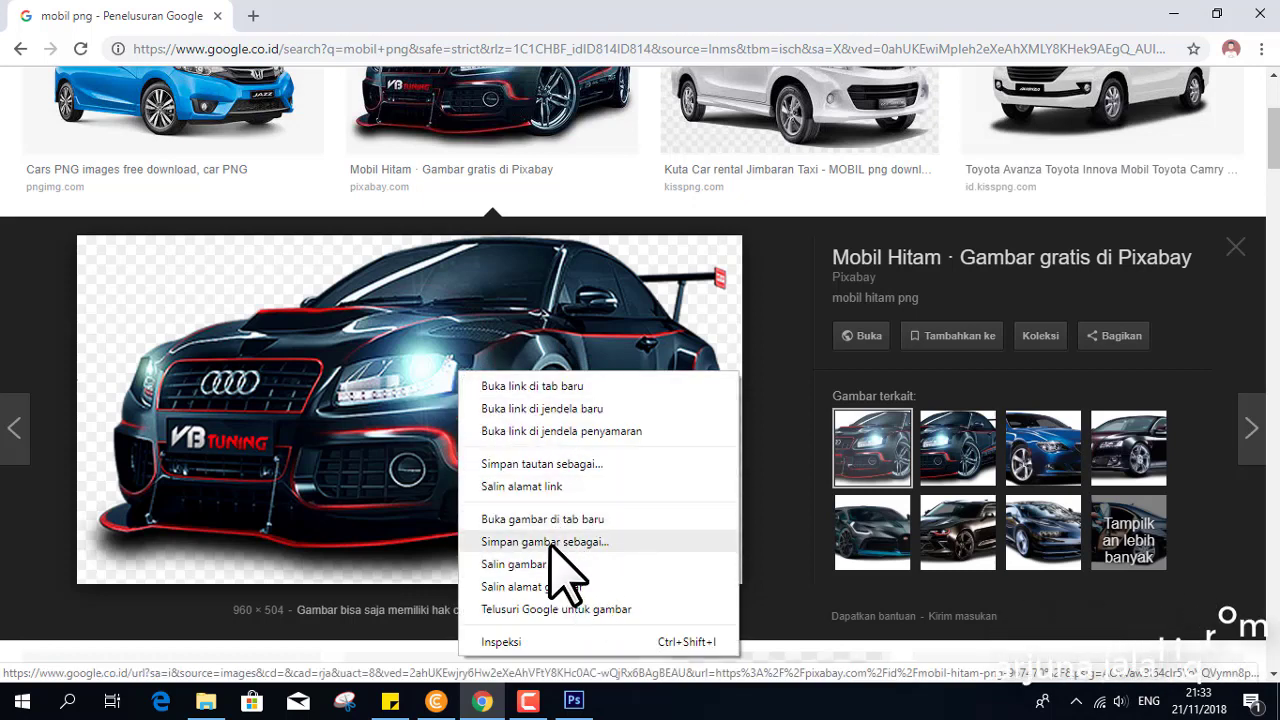
pyautogui.click(549, 544)
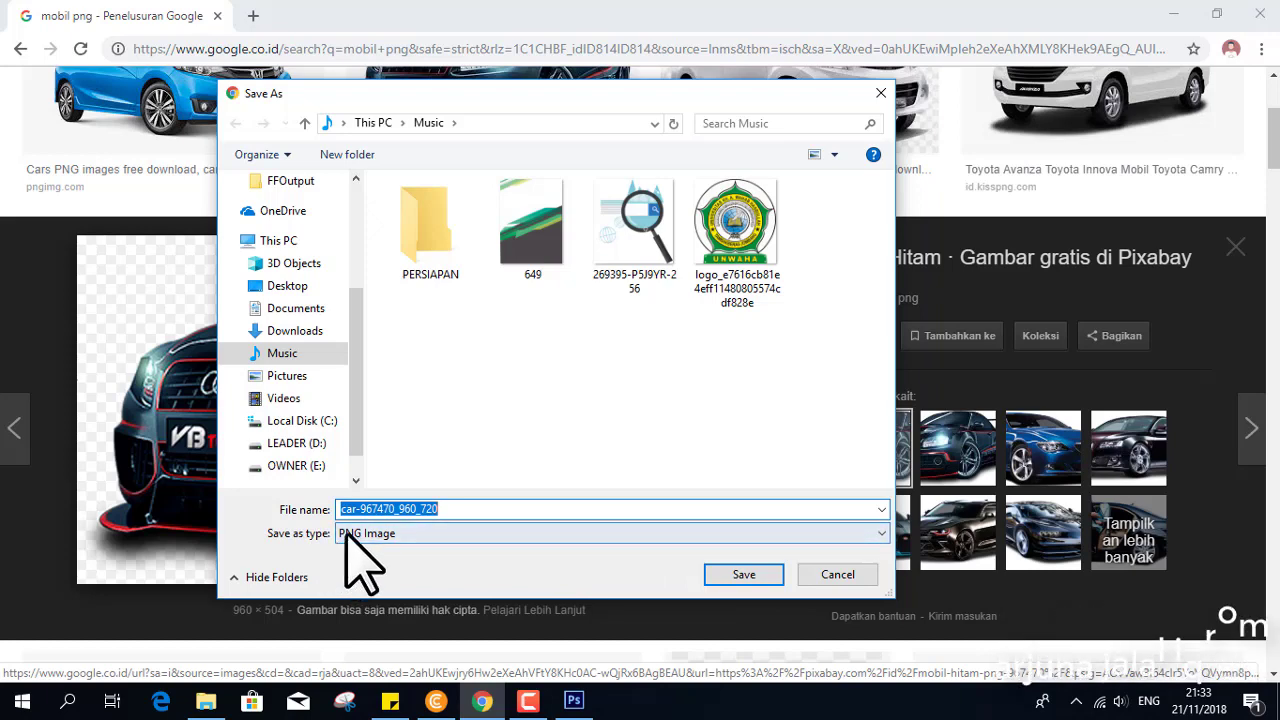
pyautogui.click(743, 575)
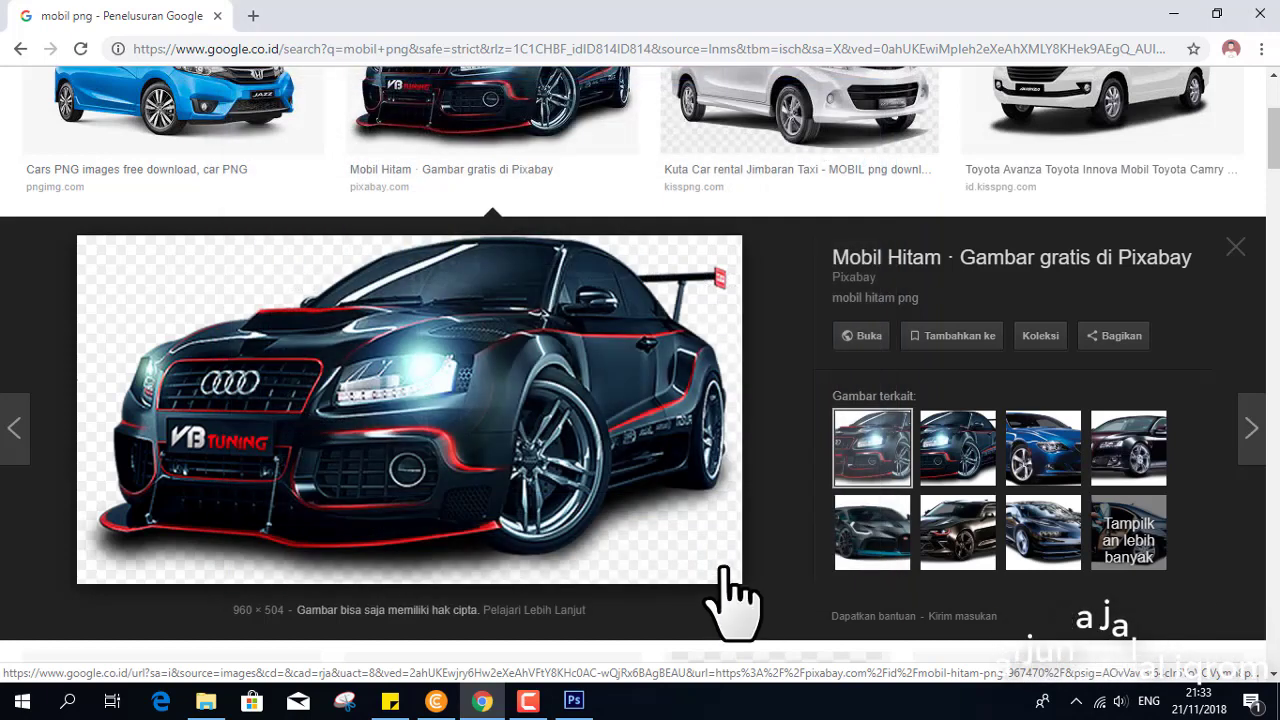
pyautogui.click(1233, 247)
# Change the search from 'mobil png' to 'rumah png' and run it
pyautogui.scroll(2, 707, 320)
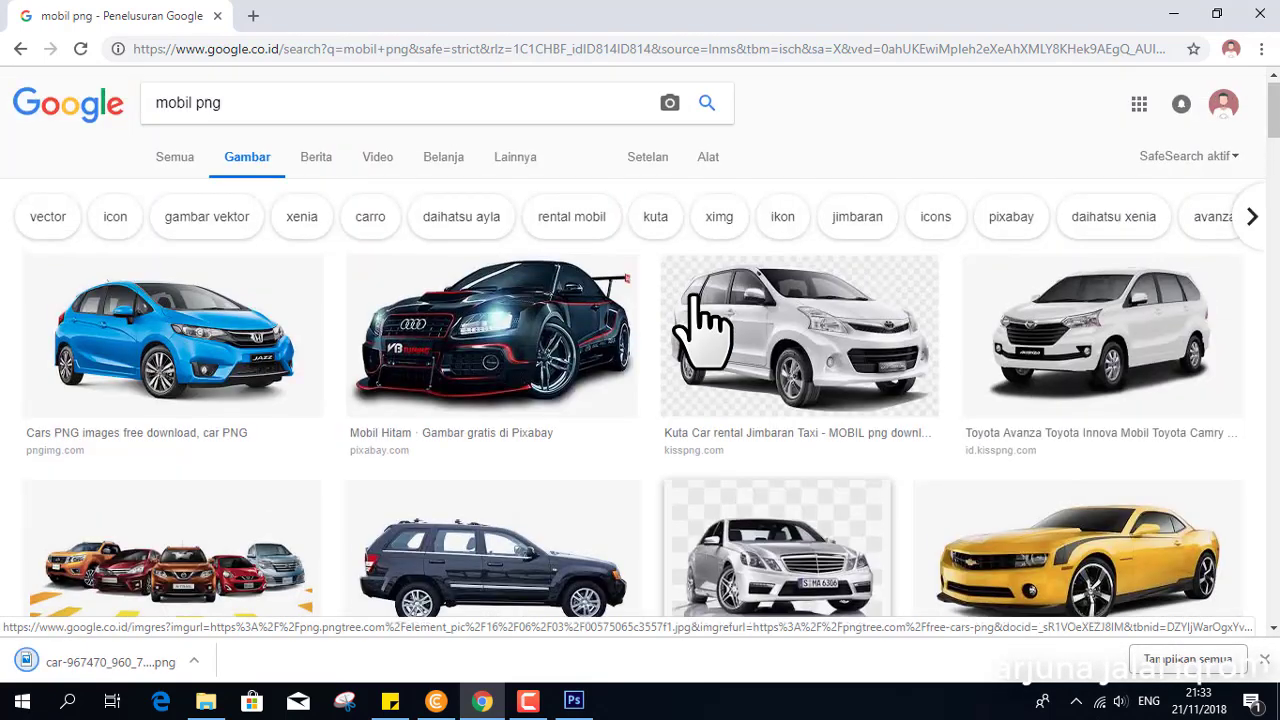
pyautogui.moveTo(192, 105); pyautogui.dragTo(150, 105)
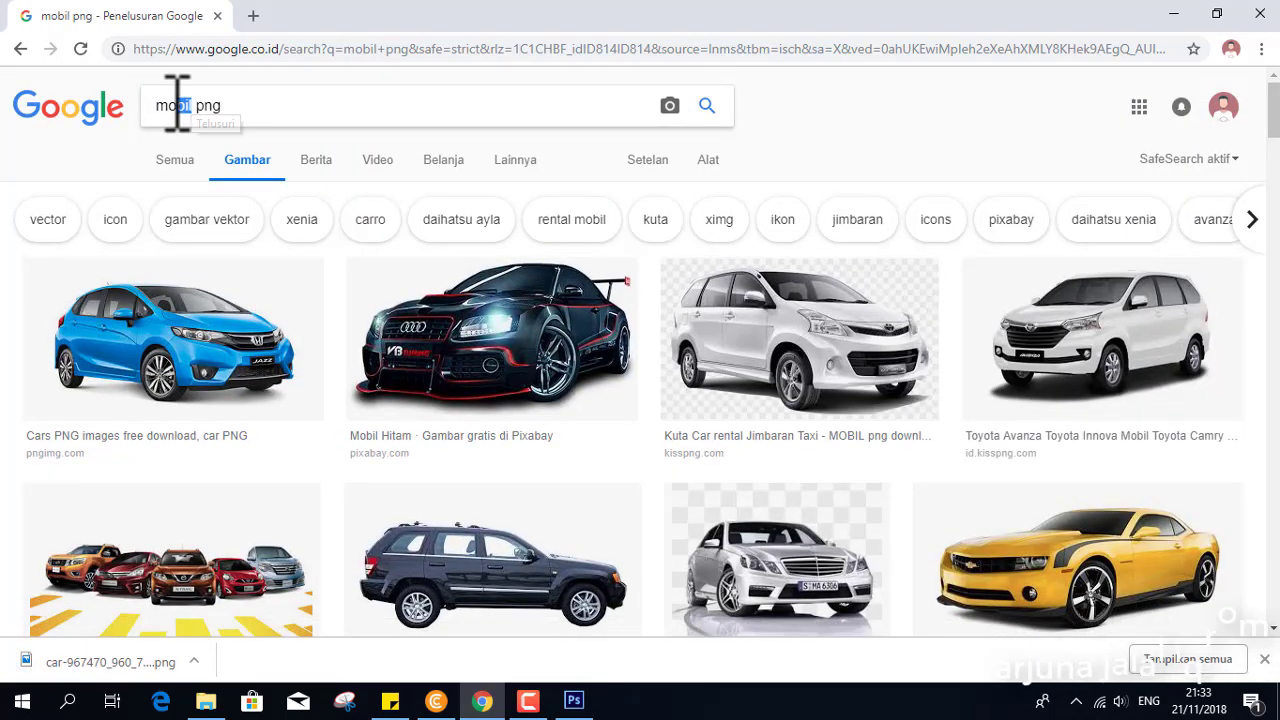
pyautogui.write('r')
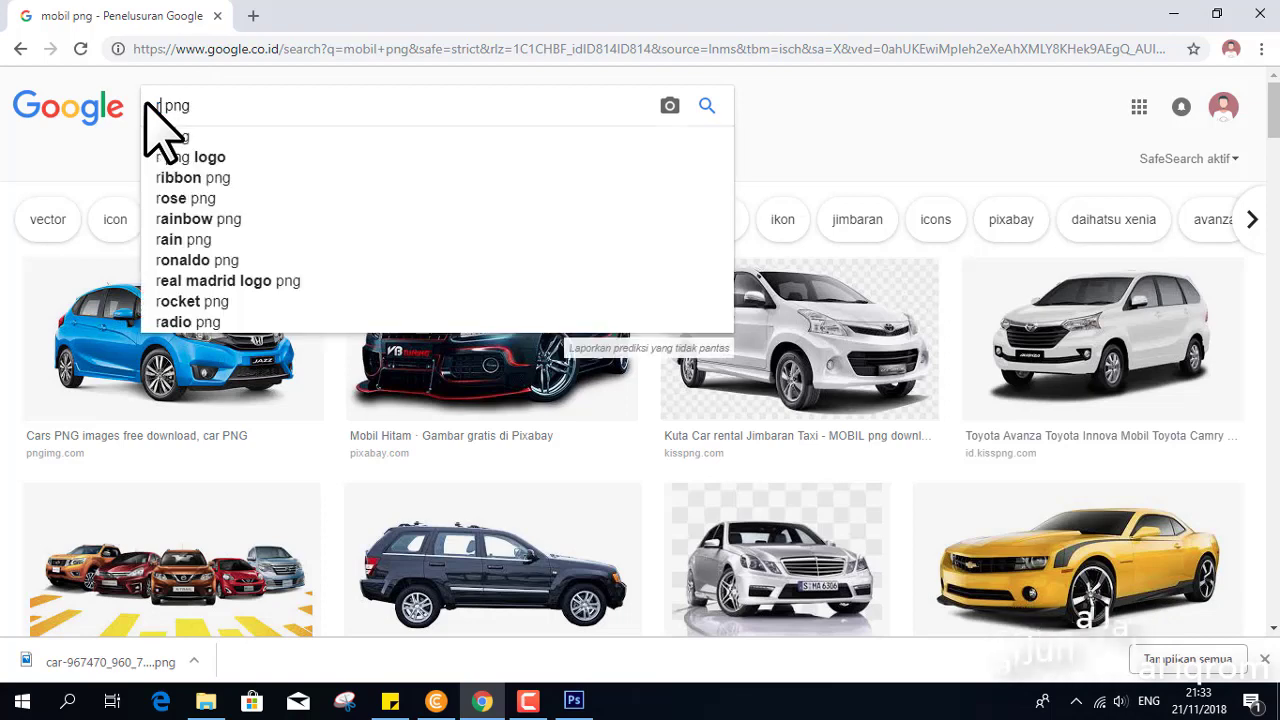
pyautogui.write('uma')
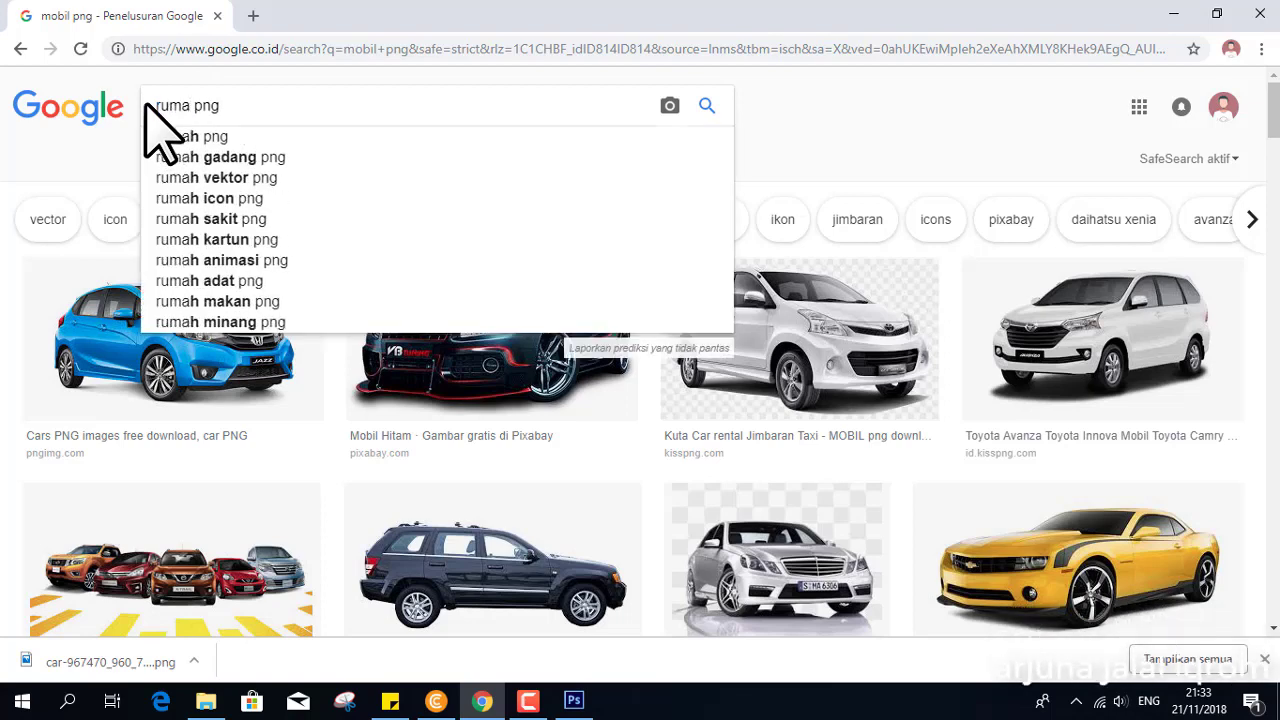
pyautogui.write('h')
pyautogui.press('Return')
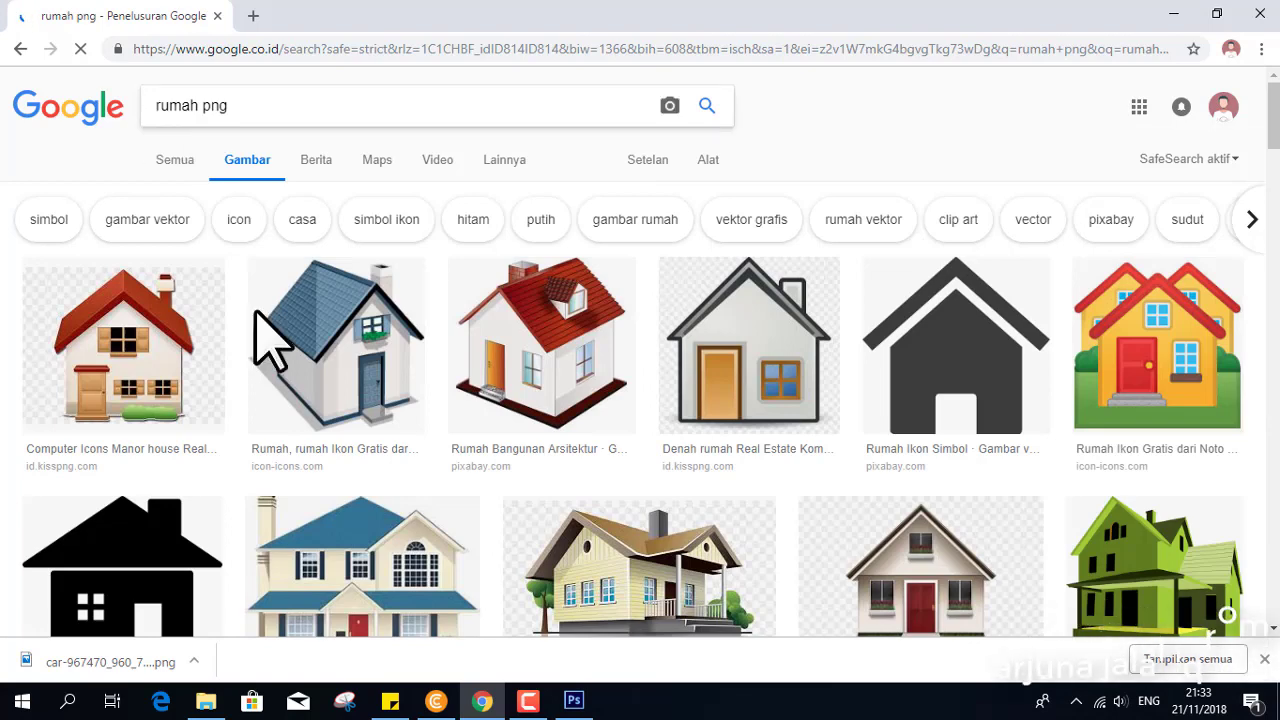
# Scroll through the house results and open the minimalist modern house photo's preview
pyautogui.scroll(-1, 670, 575)
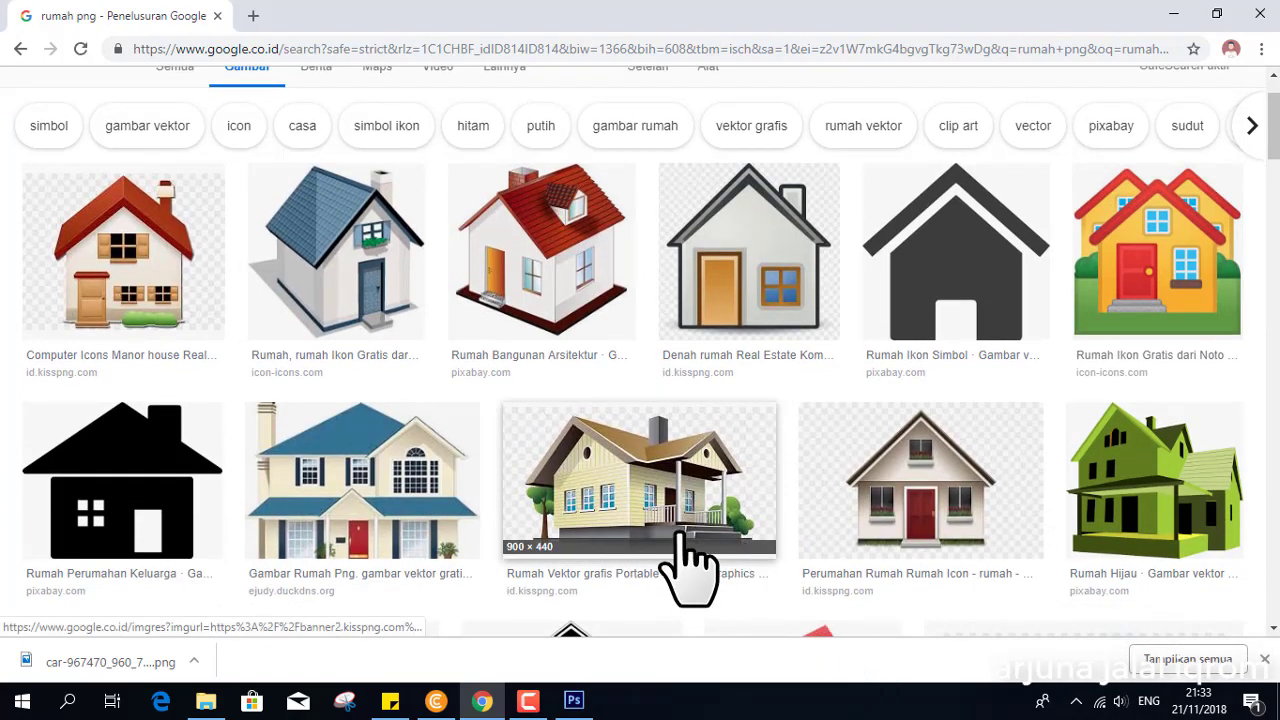
pyautogui.scroll(-2, 686, 545)
pyautogui.scroll(-2, 690, 565)
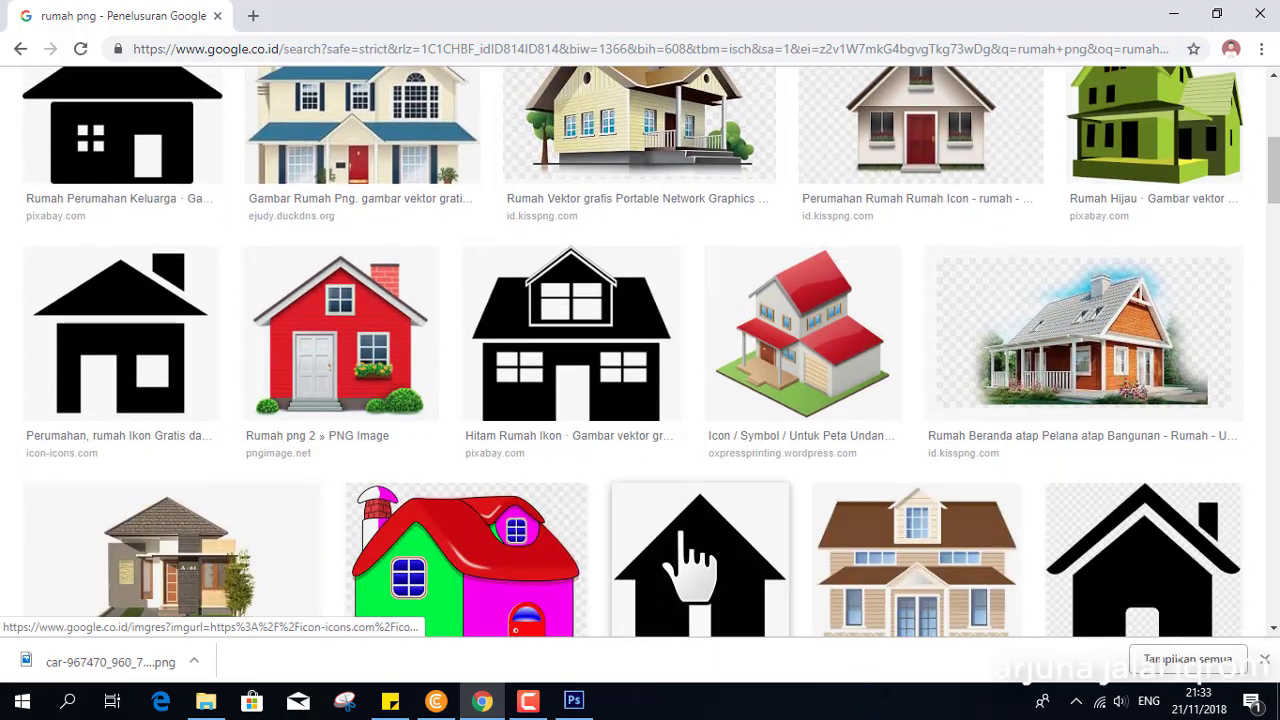
pyautogui.scroll(2, 685, 540)
pyautogui.scroll(3, 682, 530)
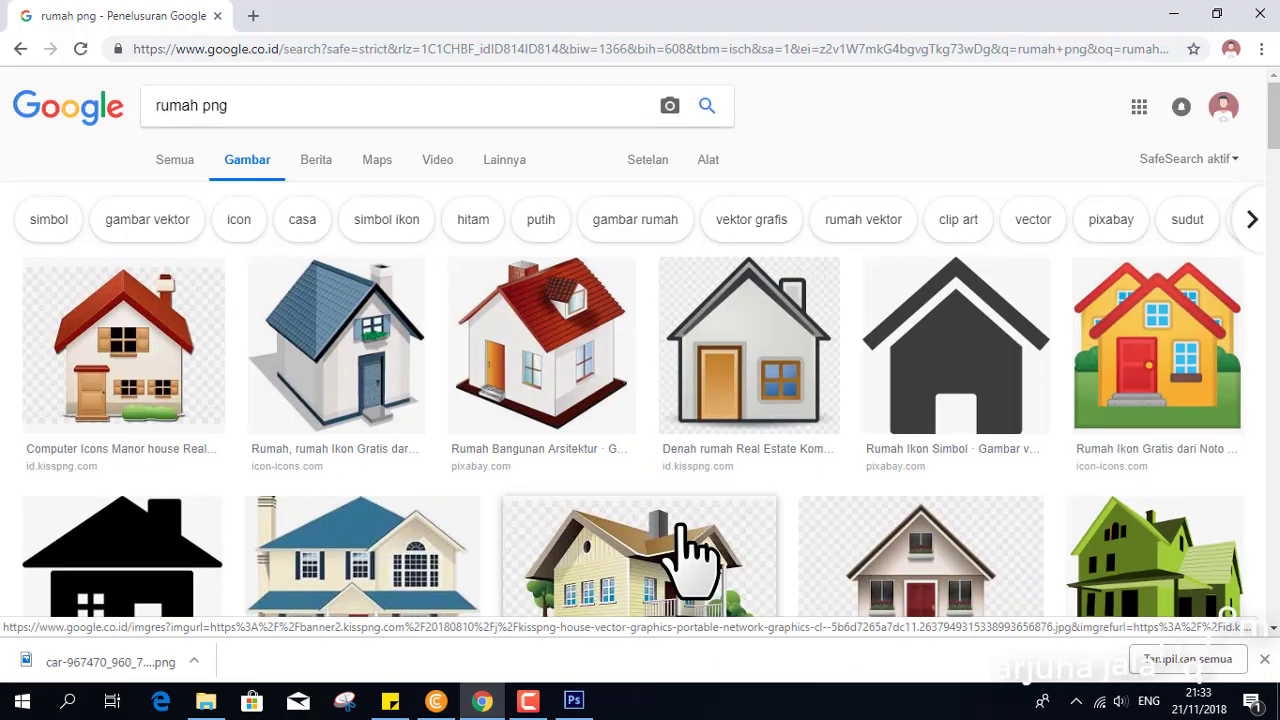
pyautogui.scroll(-2, 686, 545)
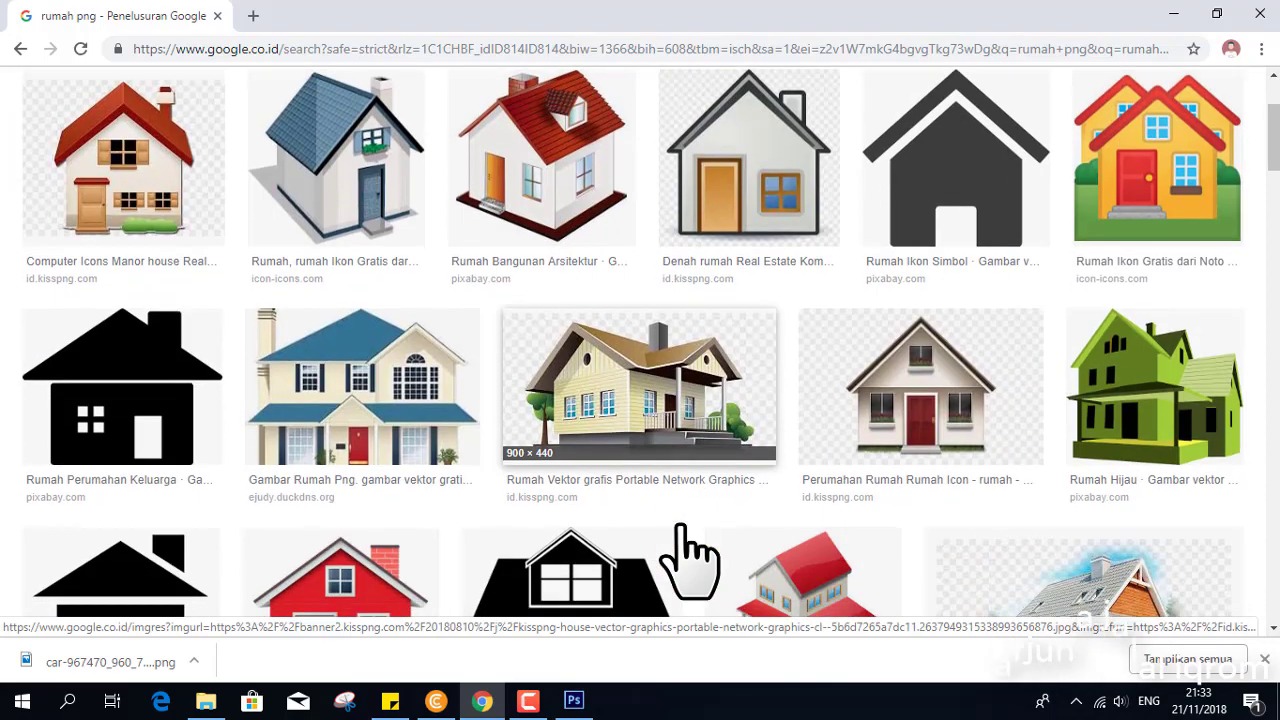
pyautogui.scroll(-2, 688, 550)
pyautogui.scroll(-1, 690, 555)
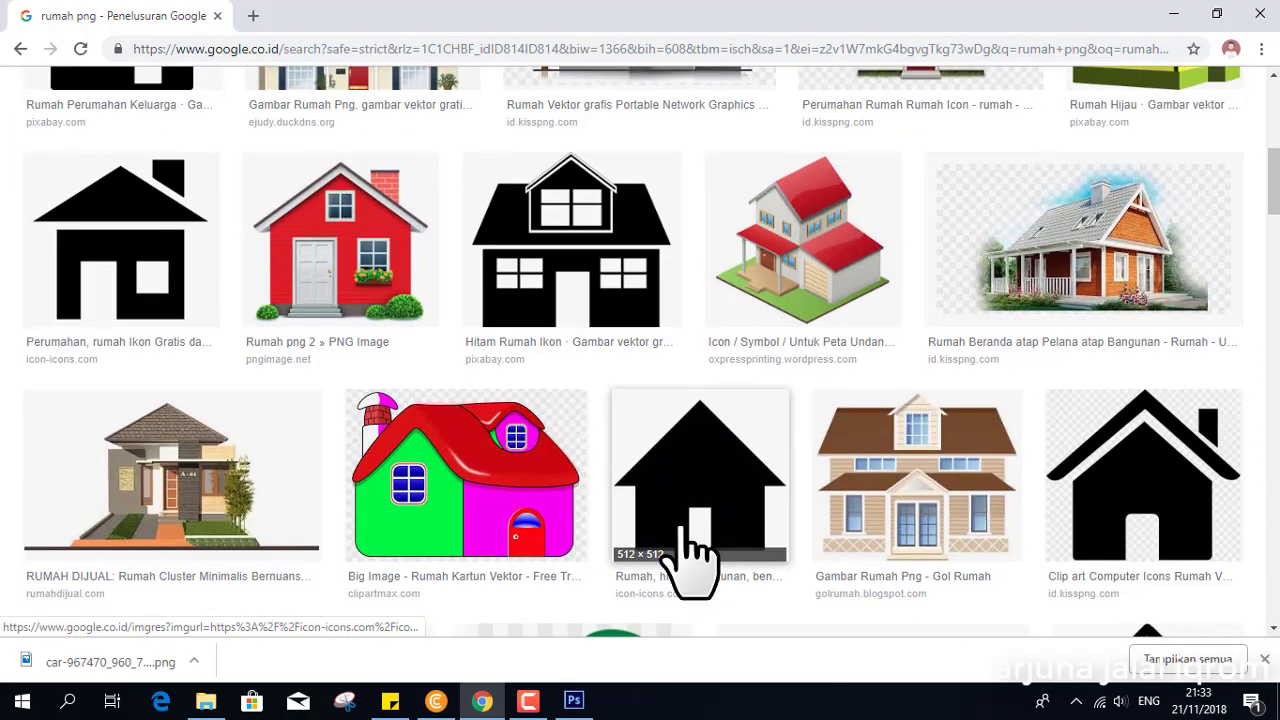
pyautogui.scroll(-1, 660, 538)
pyautogui.scroll(-2, 657, 540)
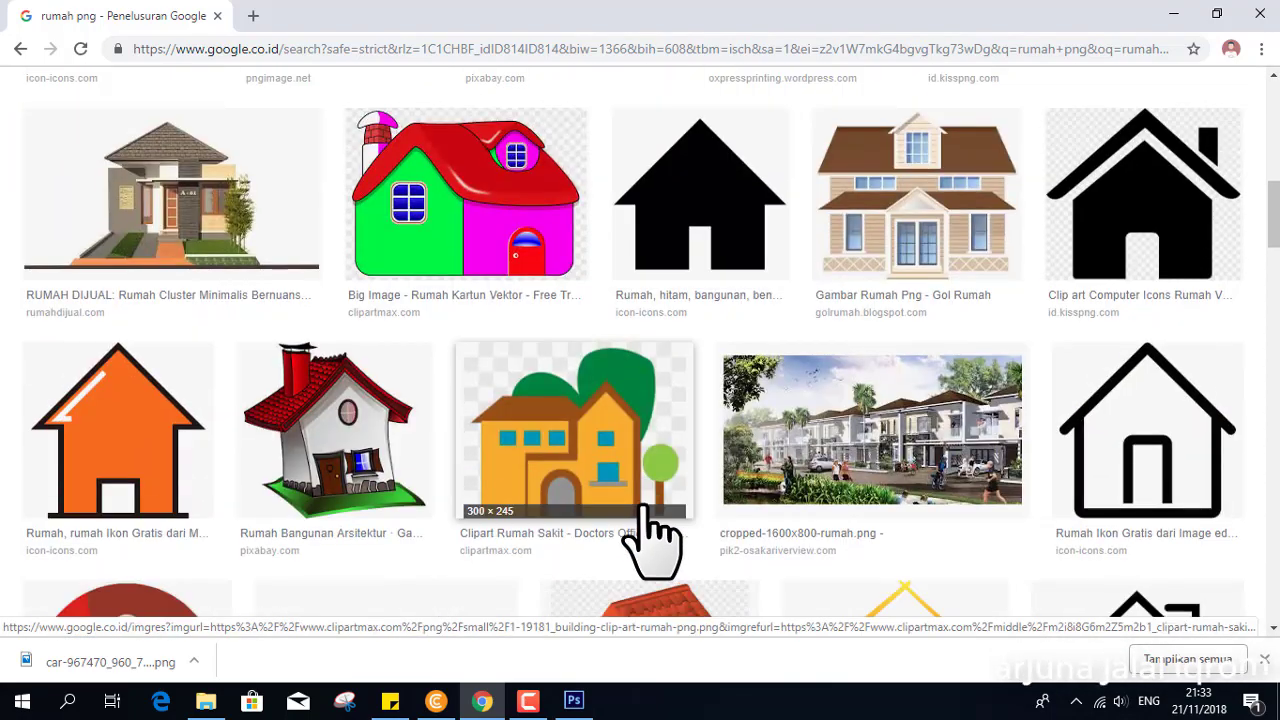
pyautogui.scroll(-2, 650, 540)
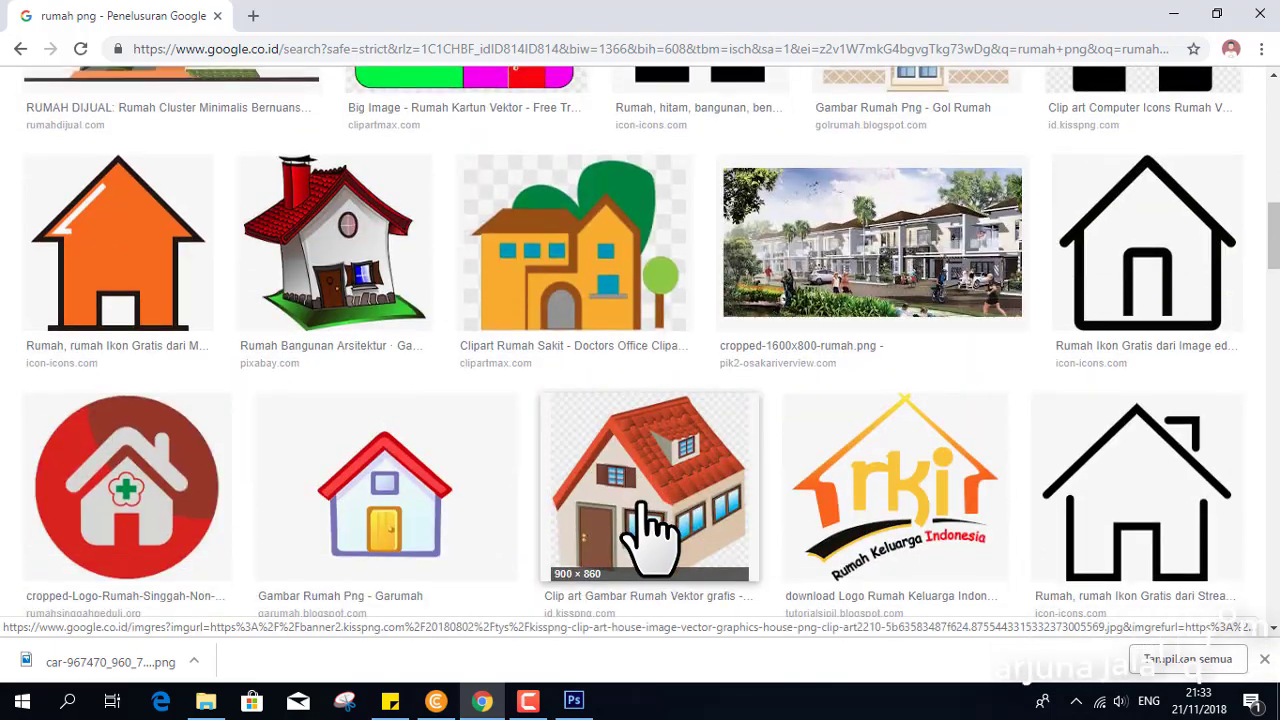
pyautogui.scroll(-2, 648, 530)
pyautogui.scroll(-2, 650, 535)
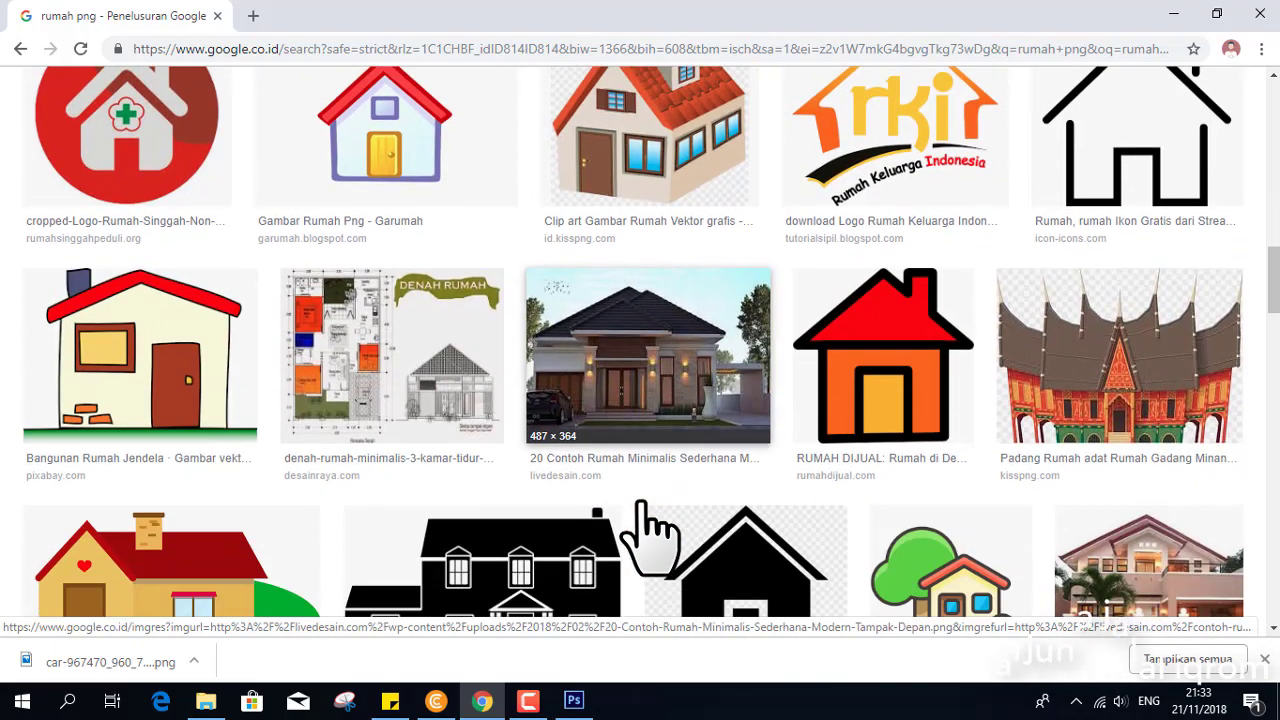
pyautogui.click(637, 423)
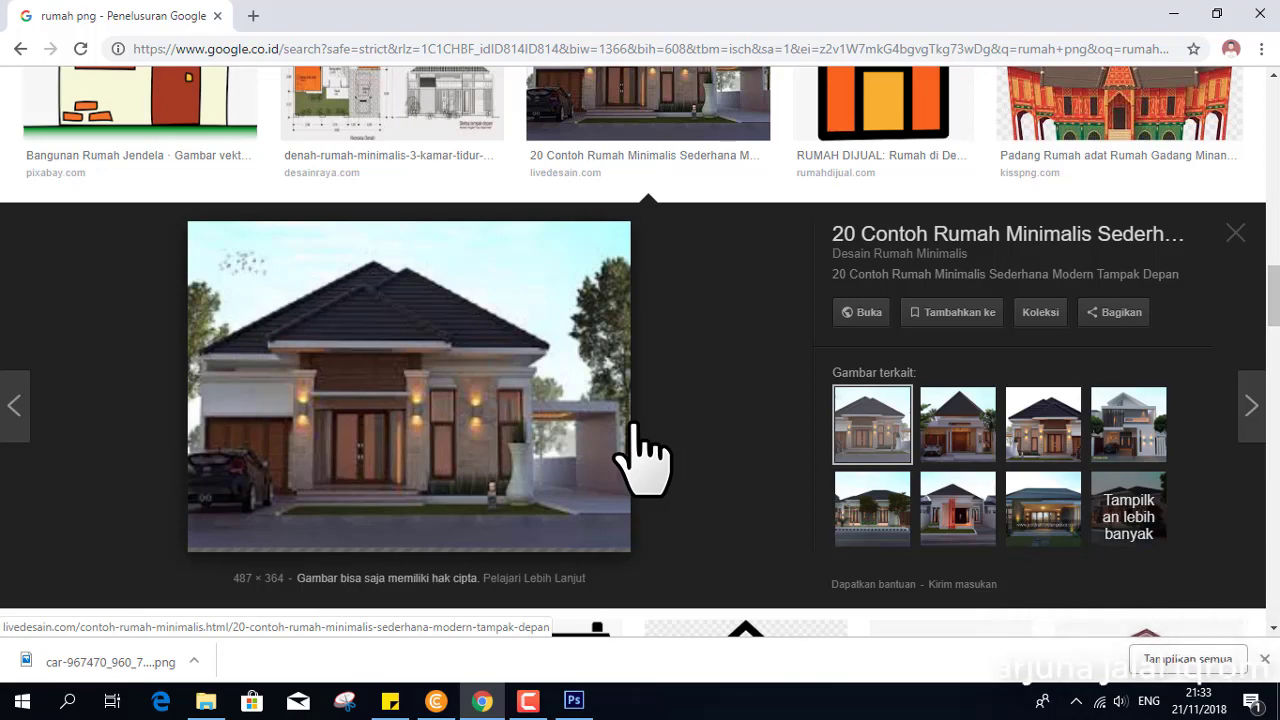
pyautogui.scroll(-2, 632, 424)
pyautogui.scroll(1, 634, 425)
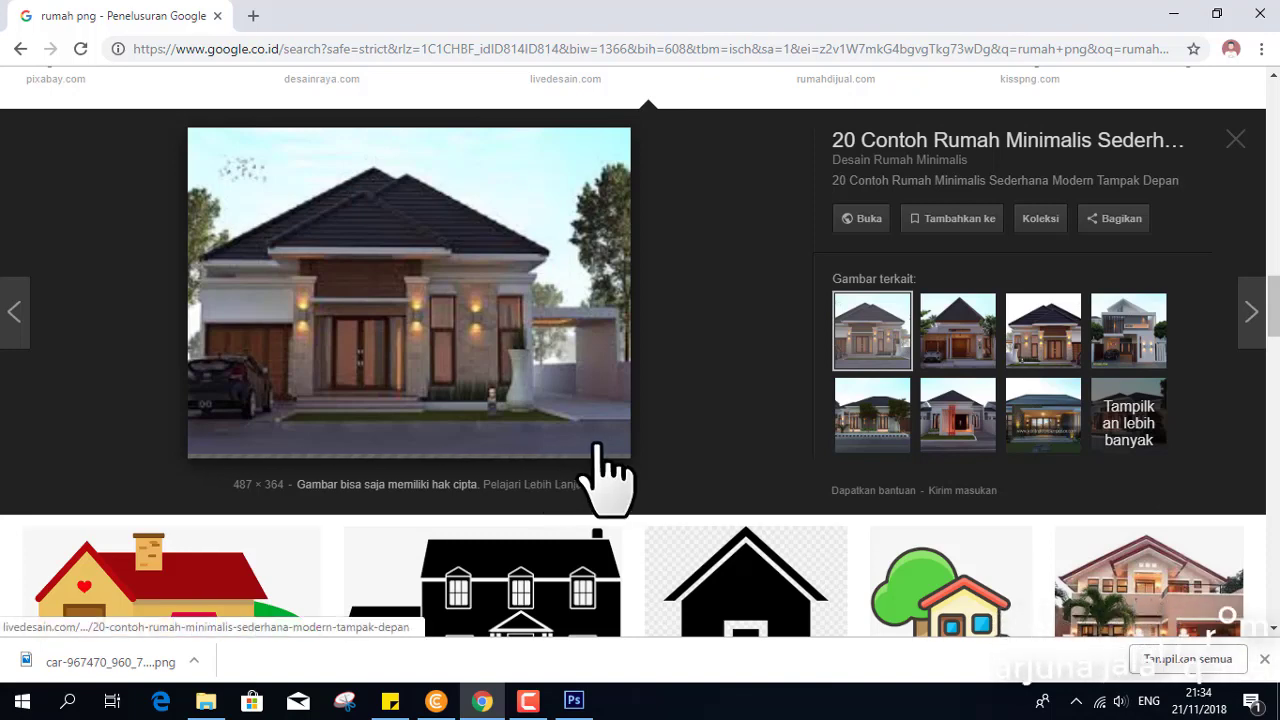
pyautogui.click(960, 360)
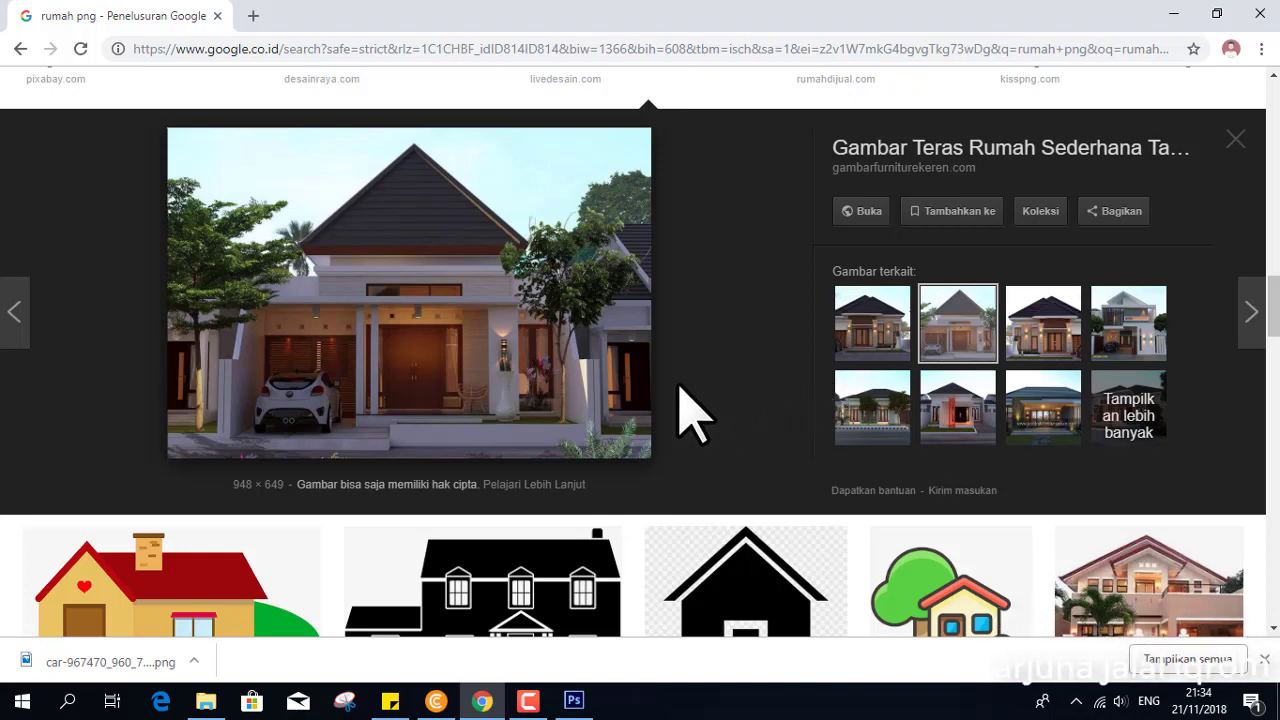
pyautogui.click(867, 338)
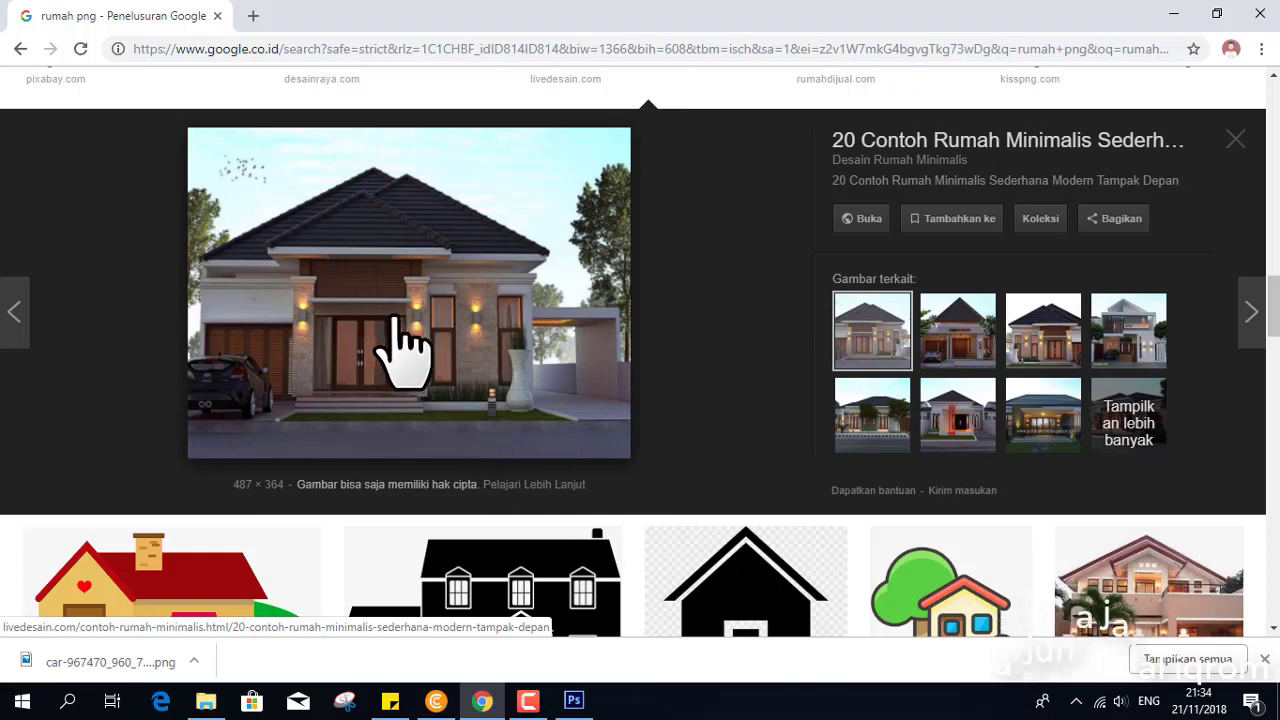
# Save the minimalist house photo as a PNG and minimize the browser to return to Photoshop
pyautogui.rightClick(422, 333)
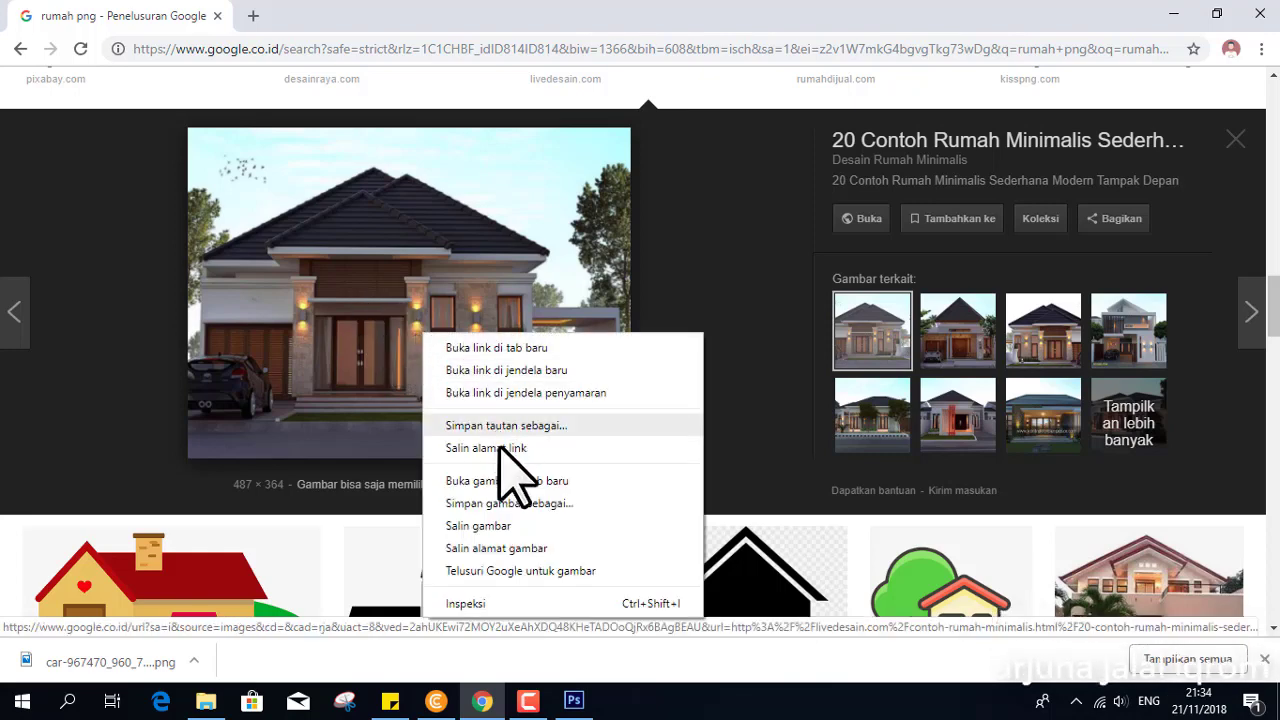
pyautogui.click(510, 503)
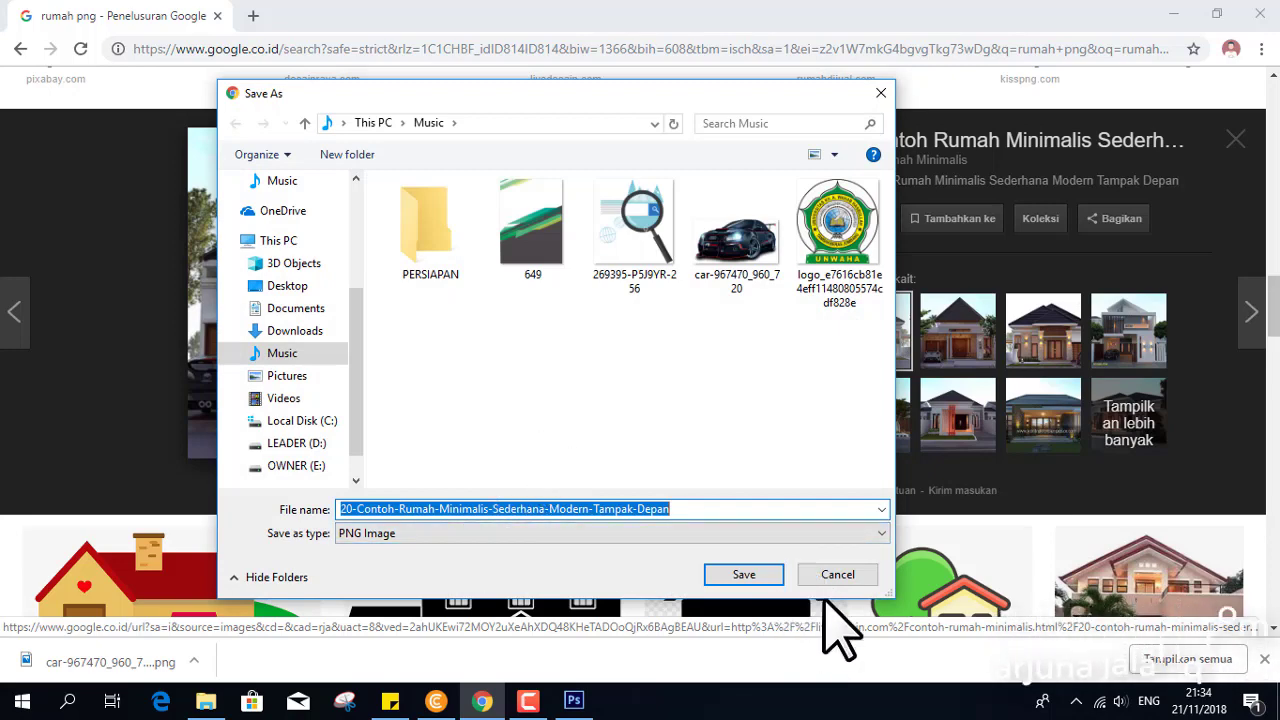
pyautogui.click(737, 577)
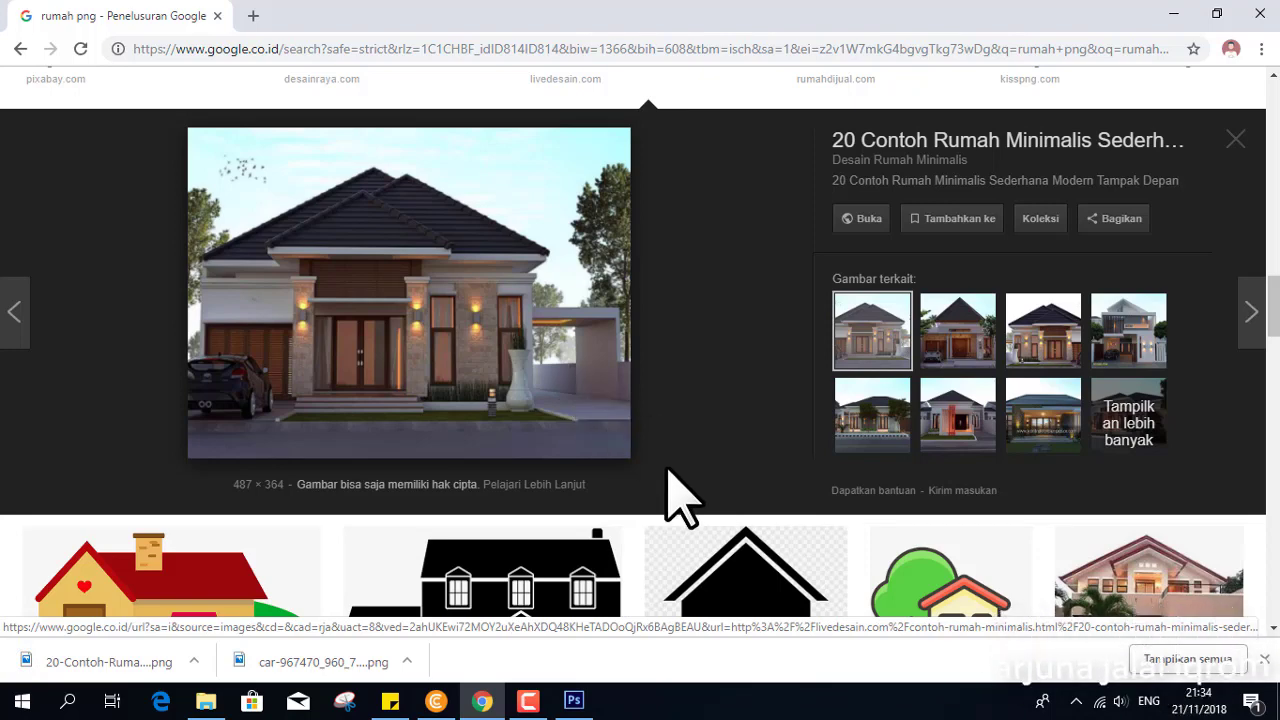
pyautogui.click(1168, 18)
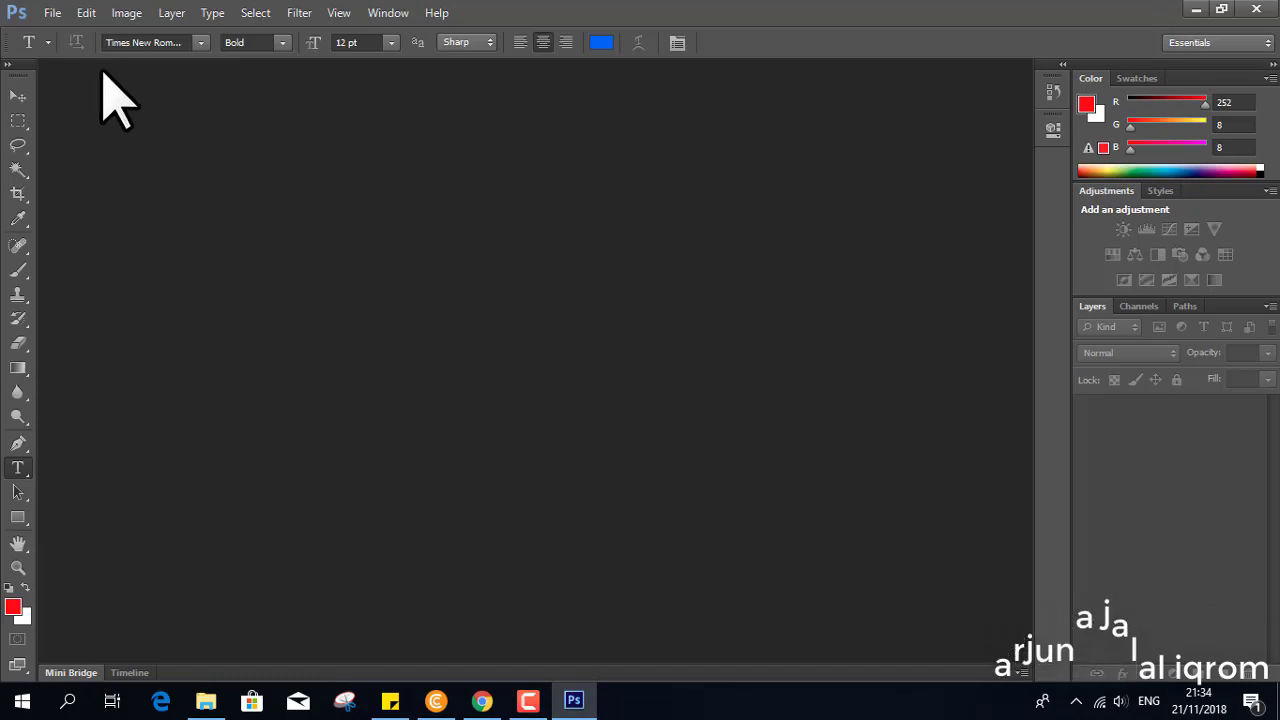
# In the Open dialog, search the Libraries folders for the downloads, ending in Music
pyautogui.click(53, 11)
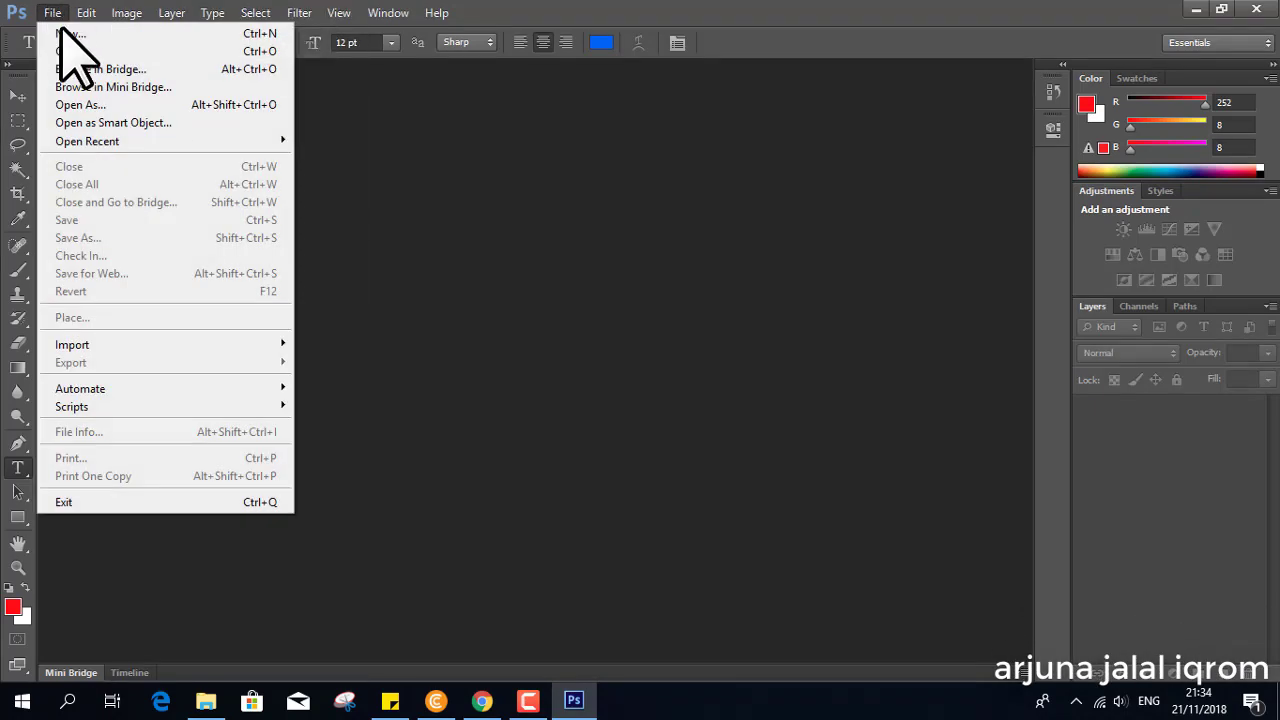
pyautogui.click(72, 51)
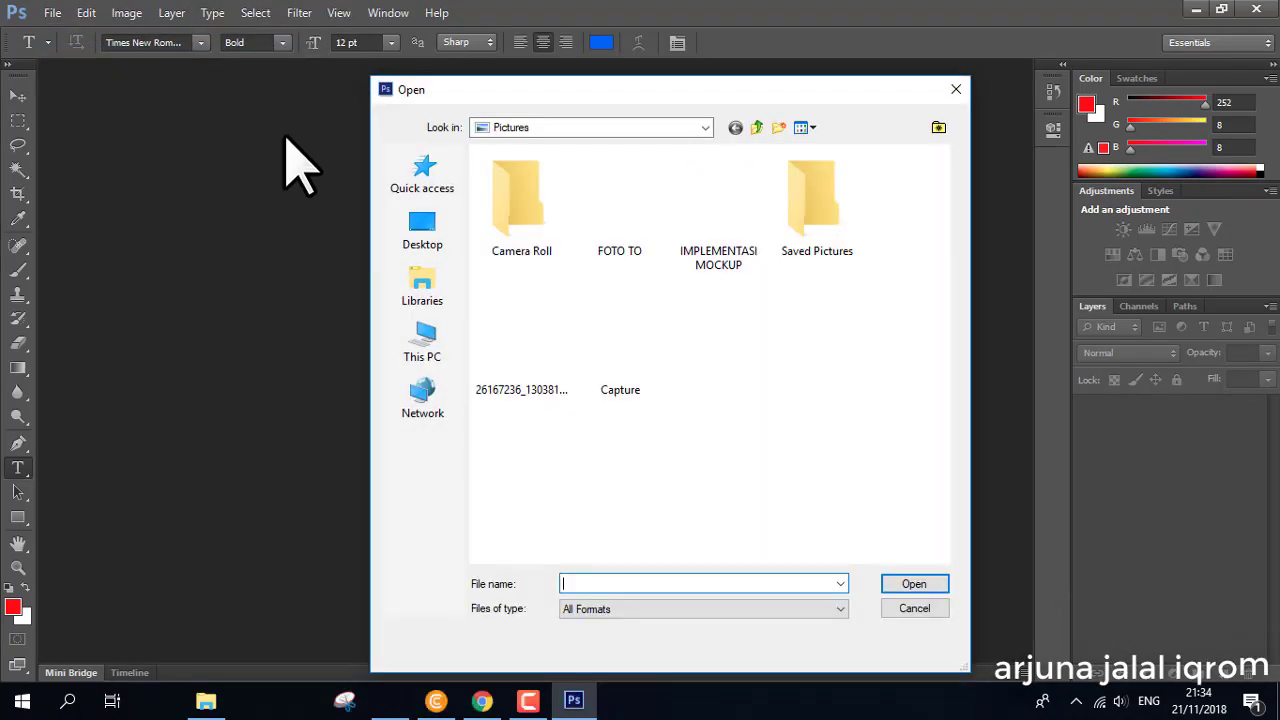
pyautogui.click(440, 284)
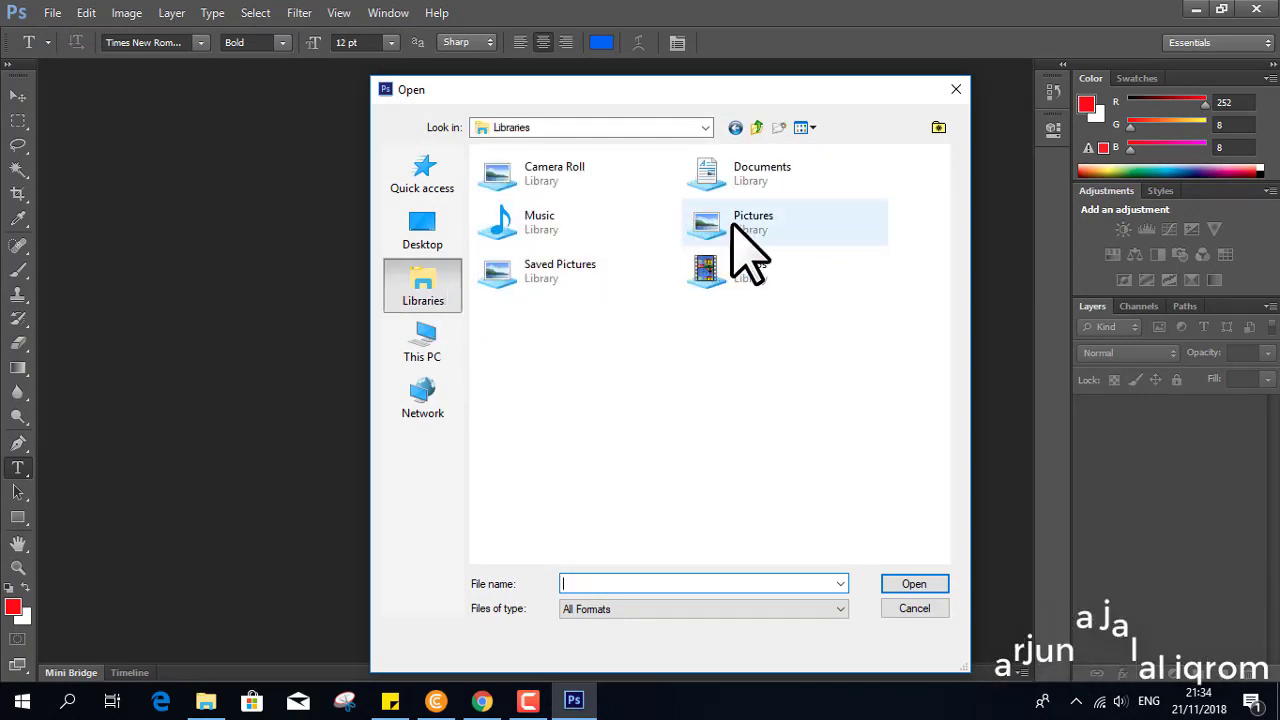
pyautogui.doubleClick(731, 229)
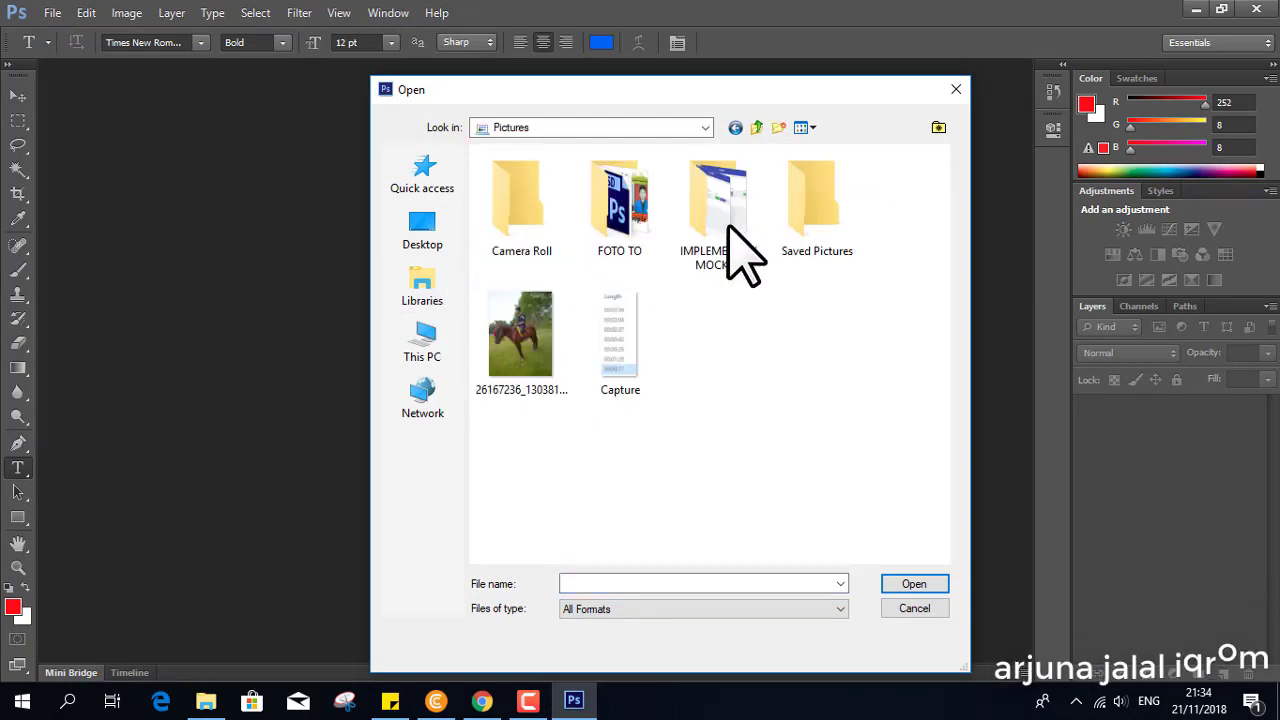
pyautogui.click(432, 292)
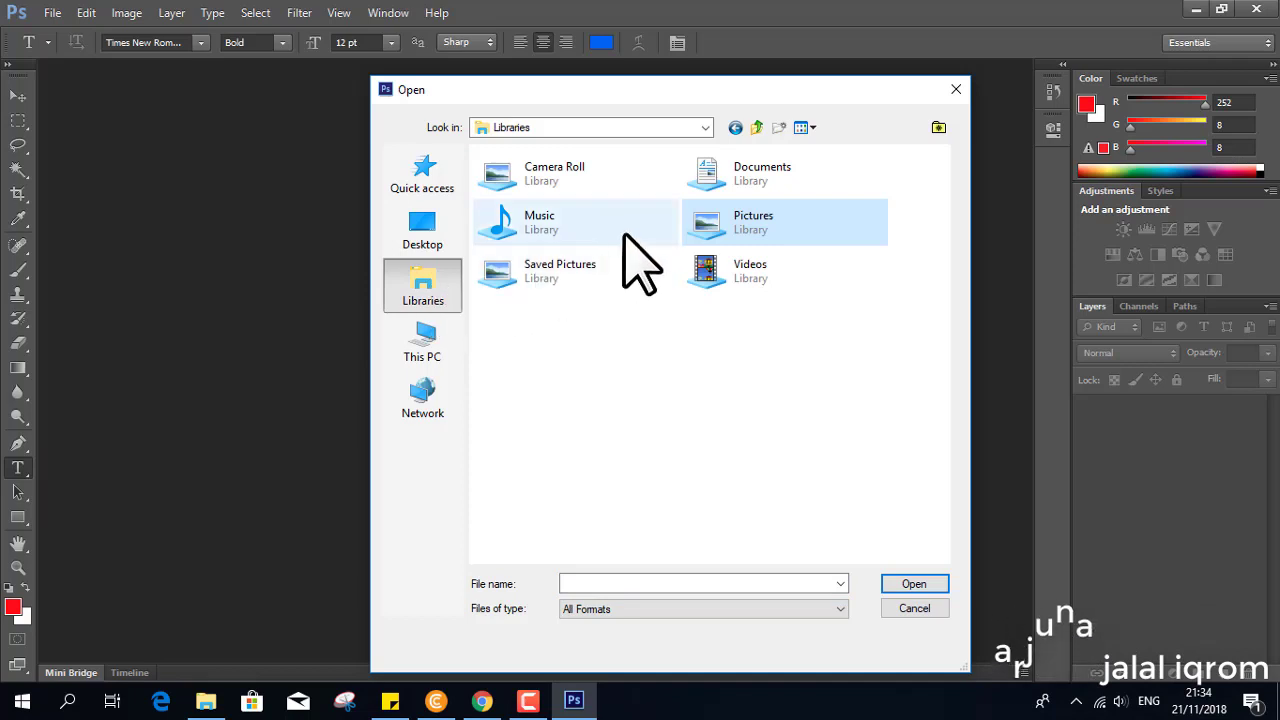
pyautogui.doubleClick(597, 283)
pyautogui.click(455, 298)
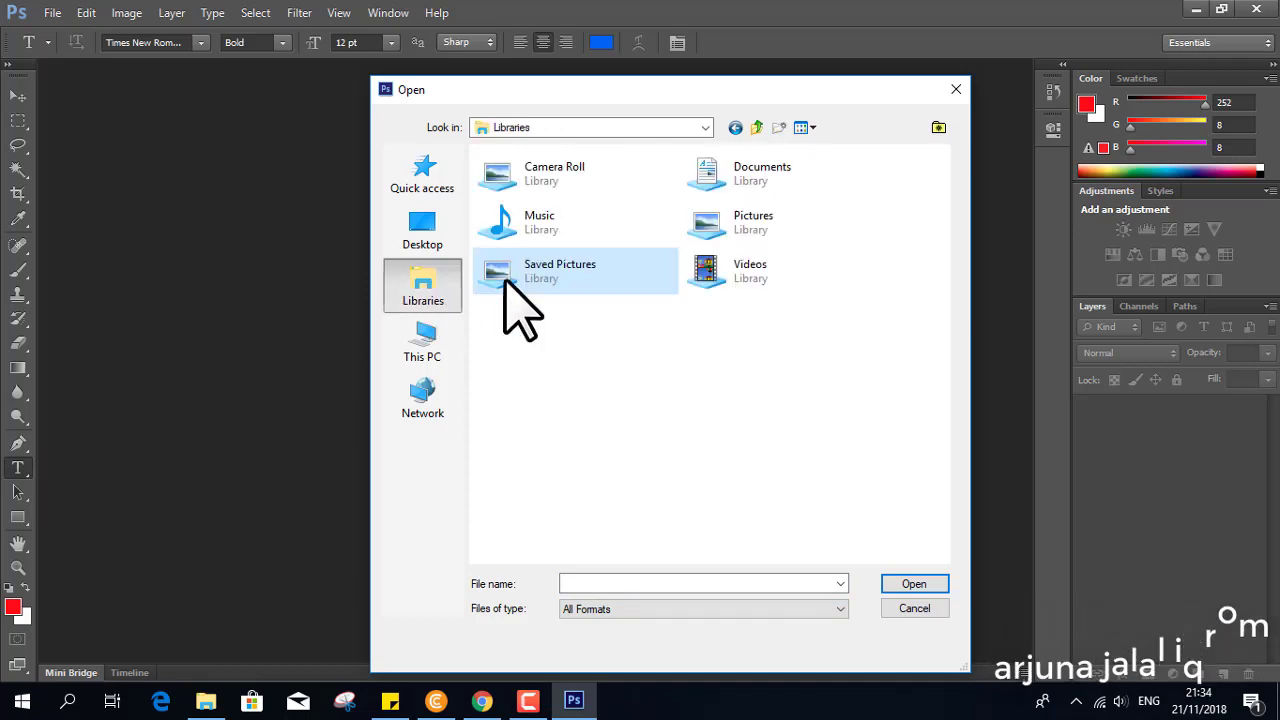
pyautogui.doubleClick(720, 284)
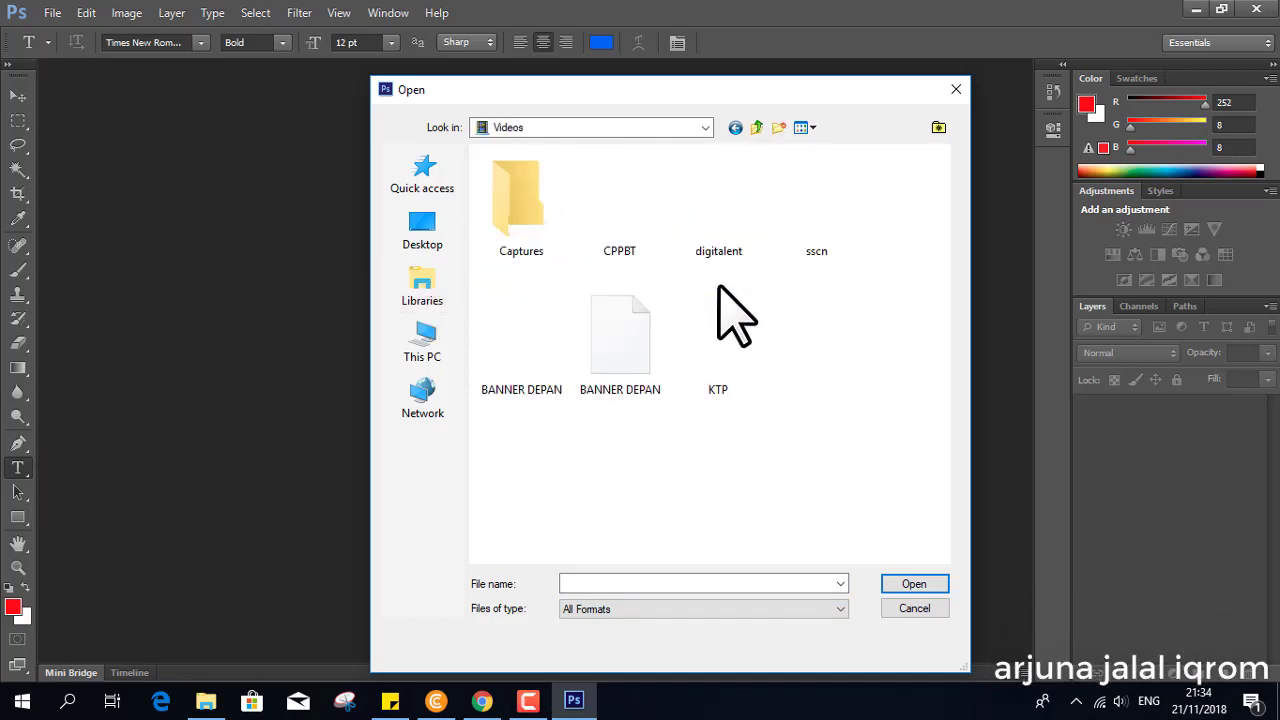
pyautogui.click(437, 297)
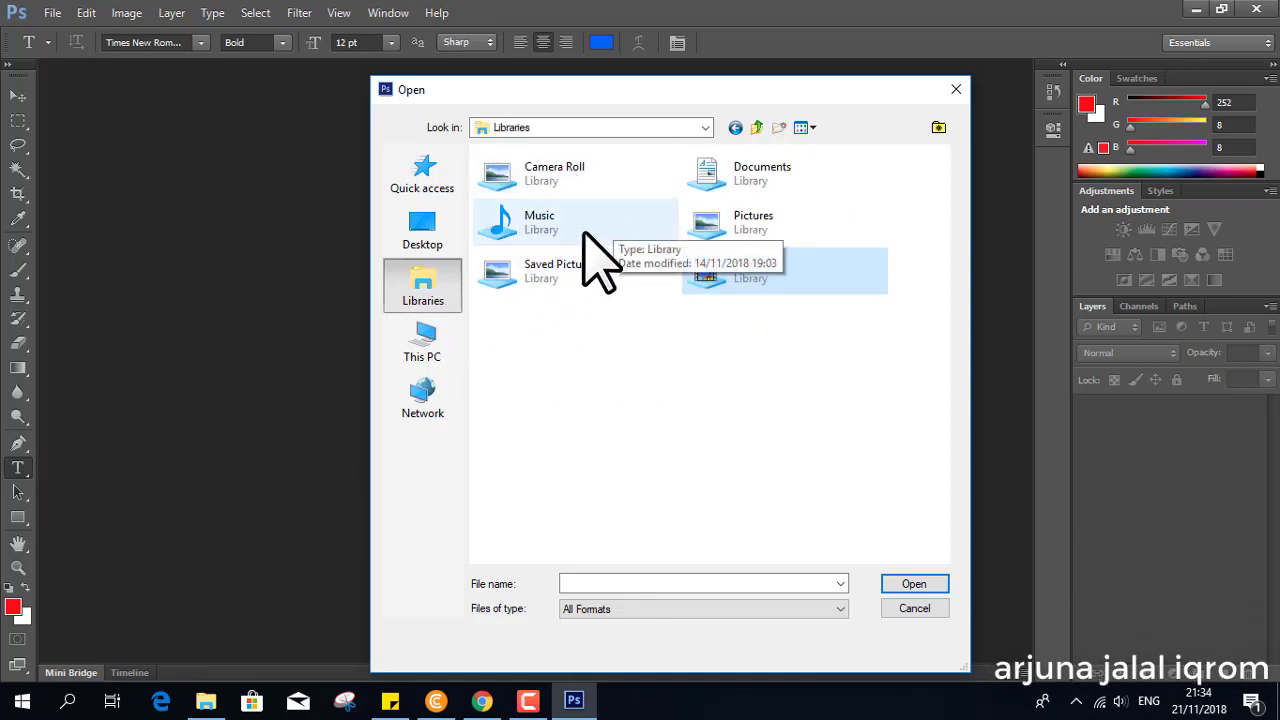
pyautogui.doubleClick(582, 235)
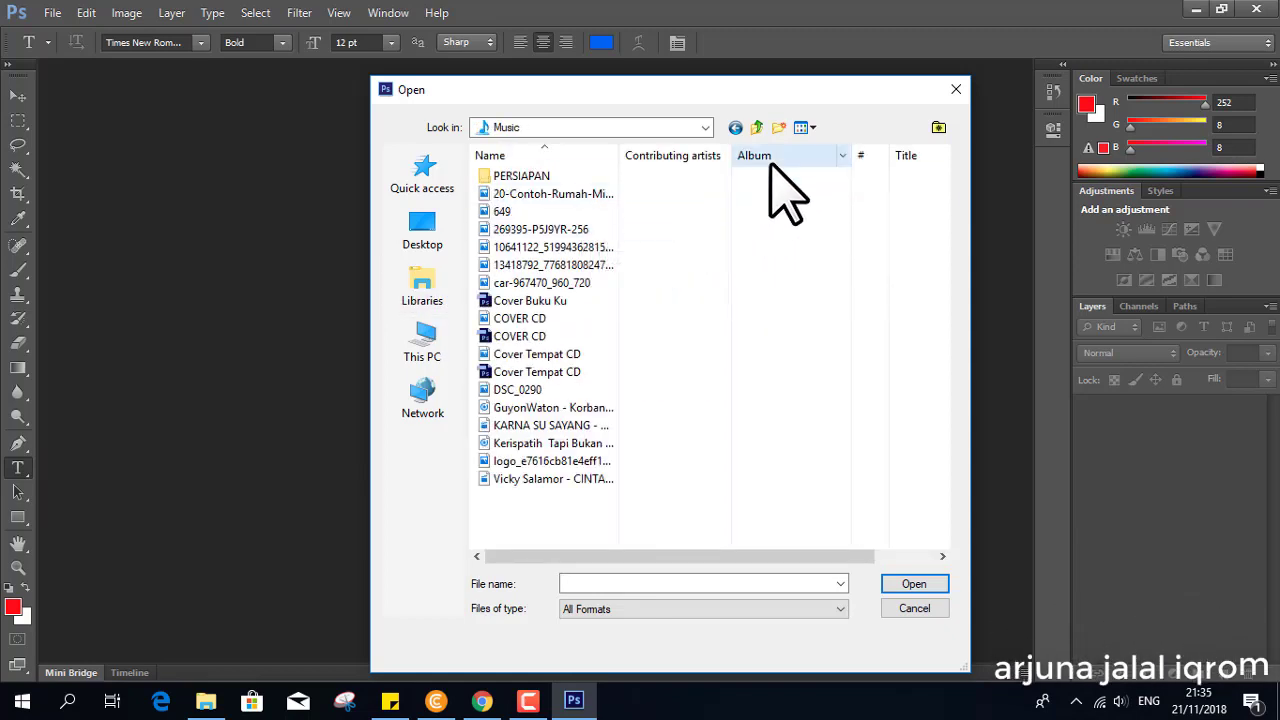
# Show the Music folder as large icons and select car-967470_960_720
pyautogui.click(813, 128)
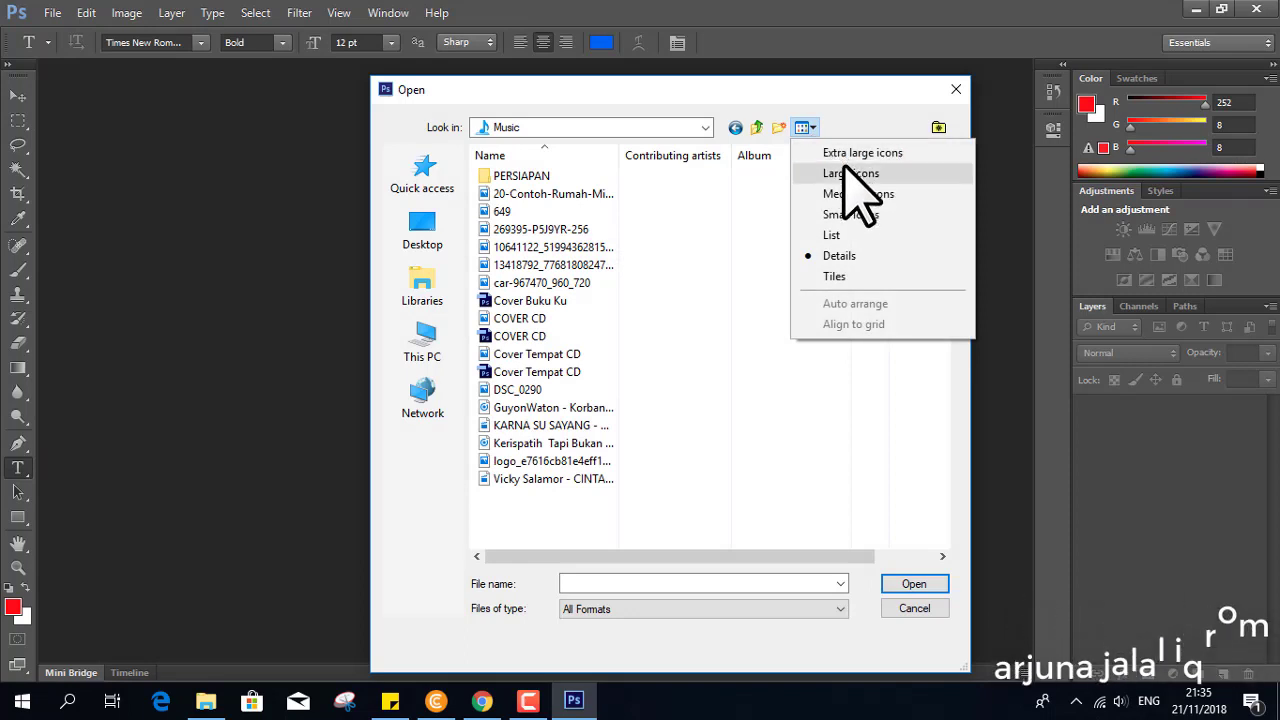
pyautogui.click(845, 173)
pyautogui.scroll(-2, 845, 290)
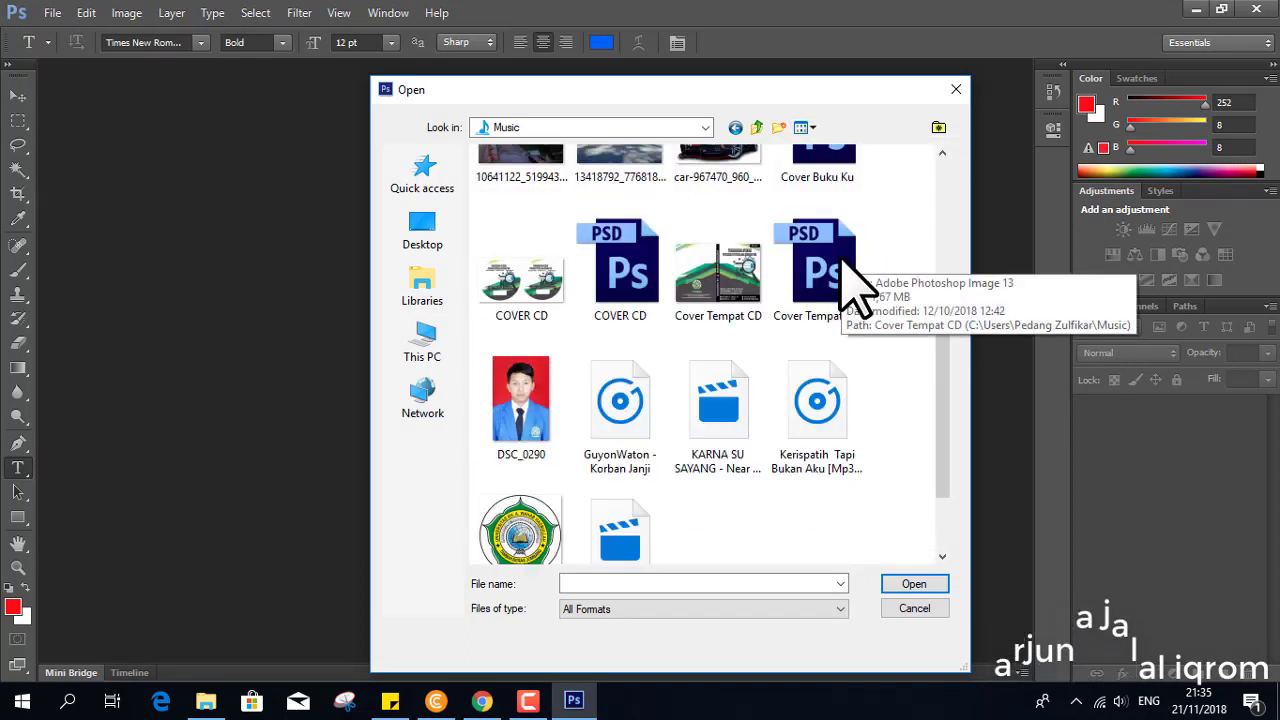
pyautogui.scroll(2, 849, 275)
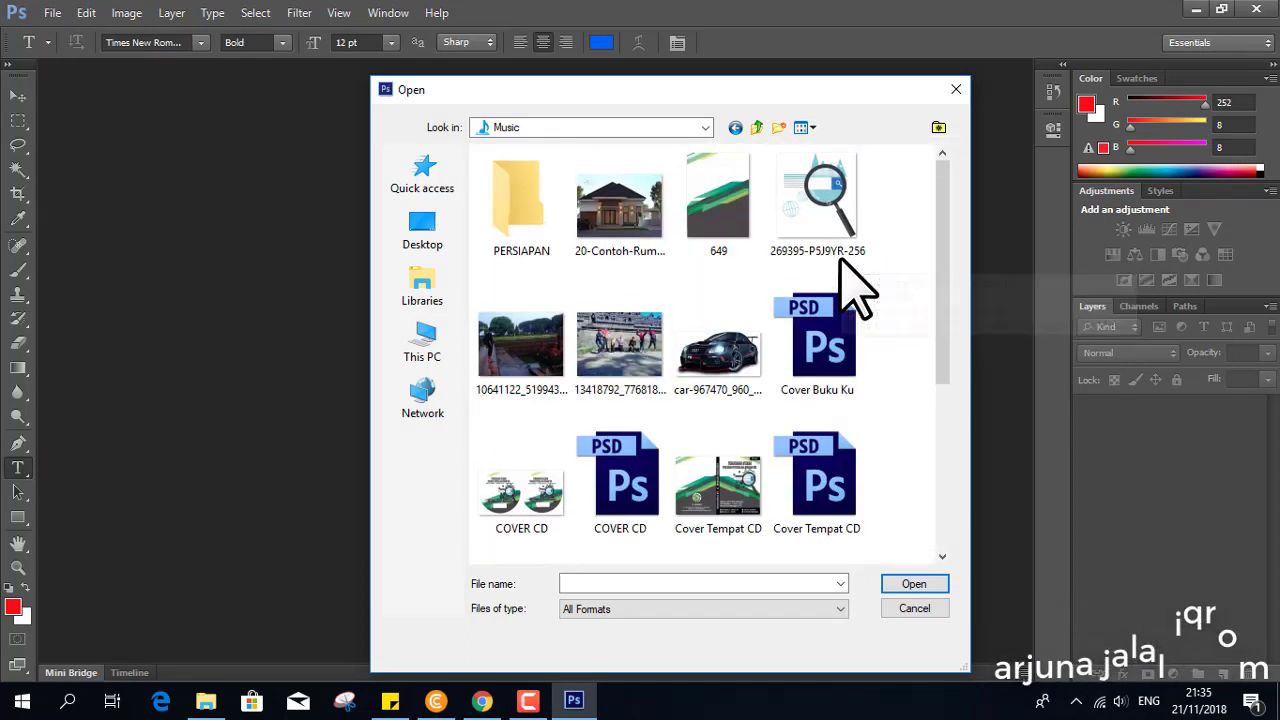
pyautogui.click(614, 243)
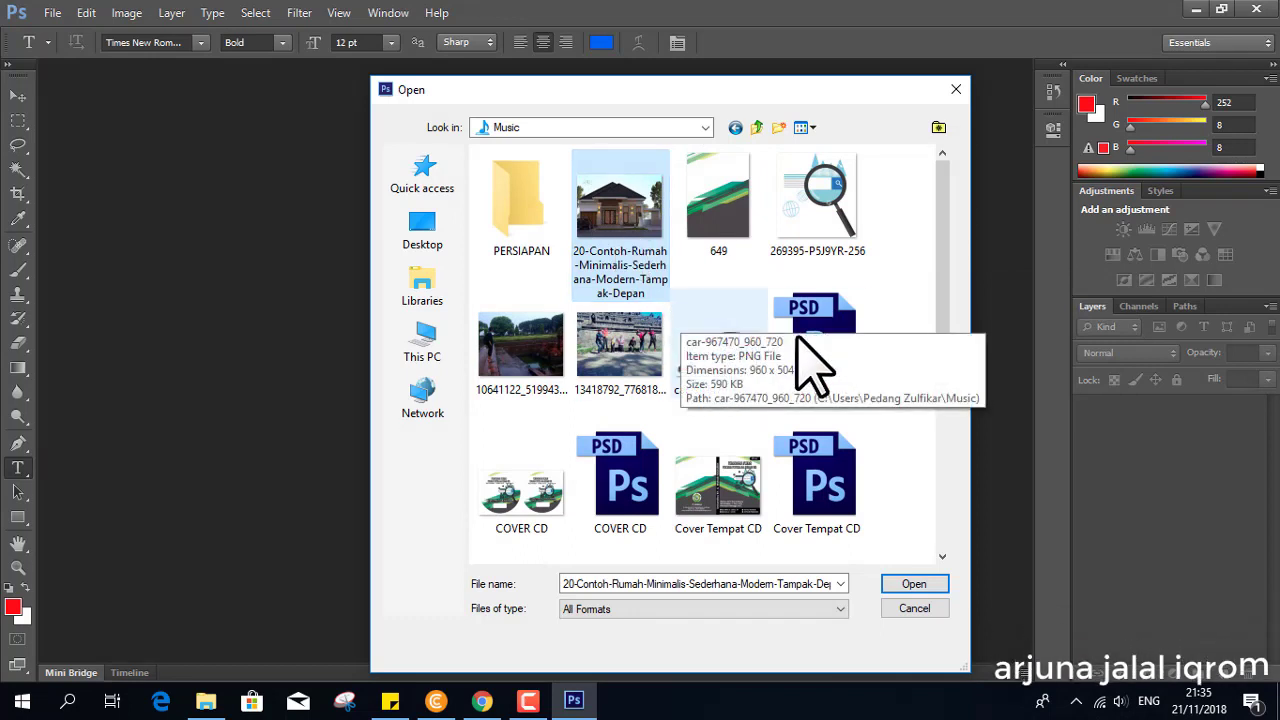
pyautogui.click(737, 354)
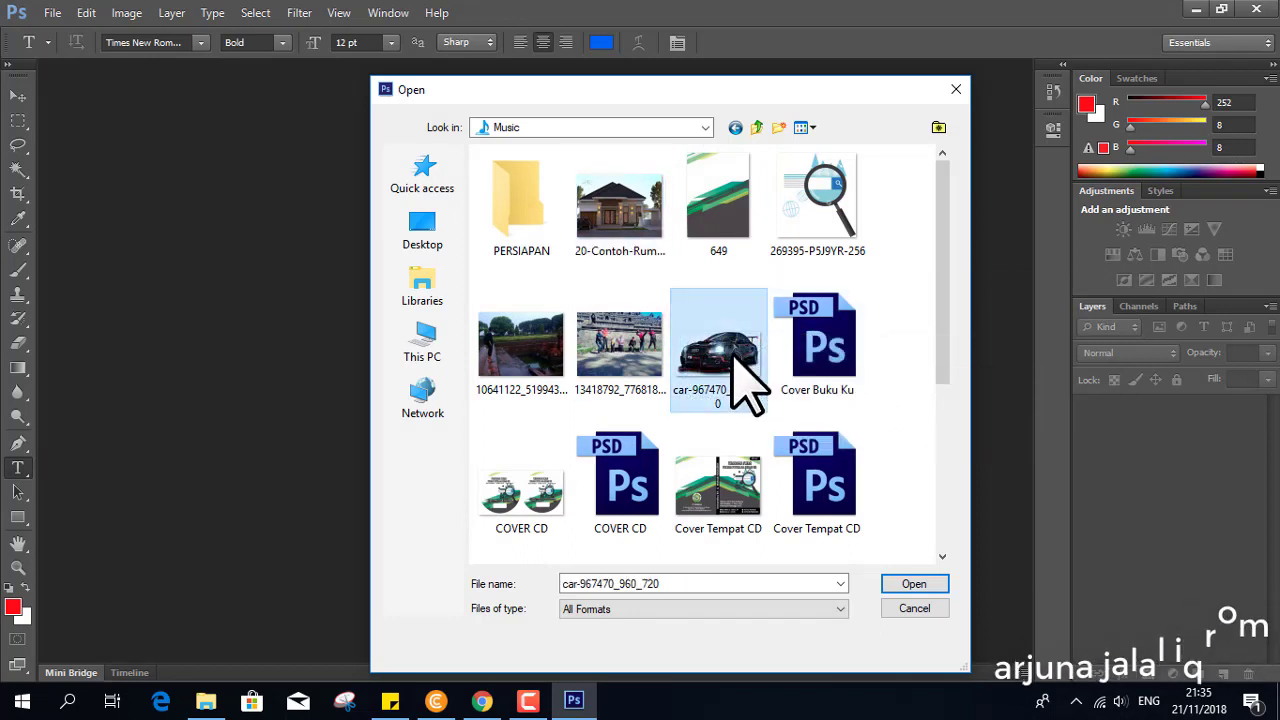
# Open the car PNG, then open the 20-Contoh-Rumah-Minimalis house PNG as a second document
pyautogui.click(908, 584)
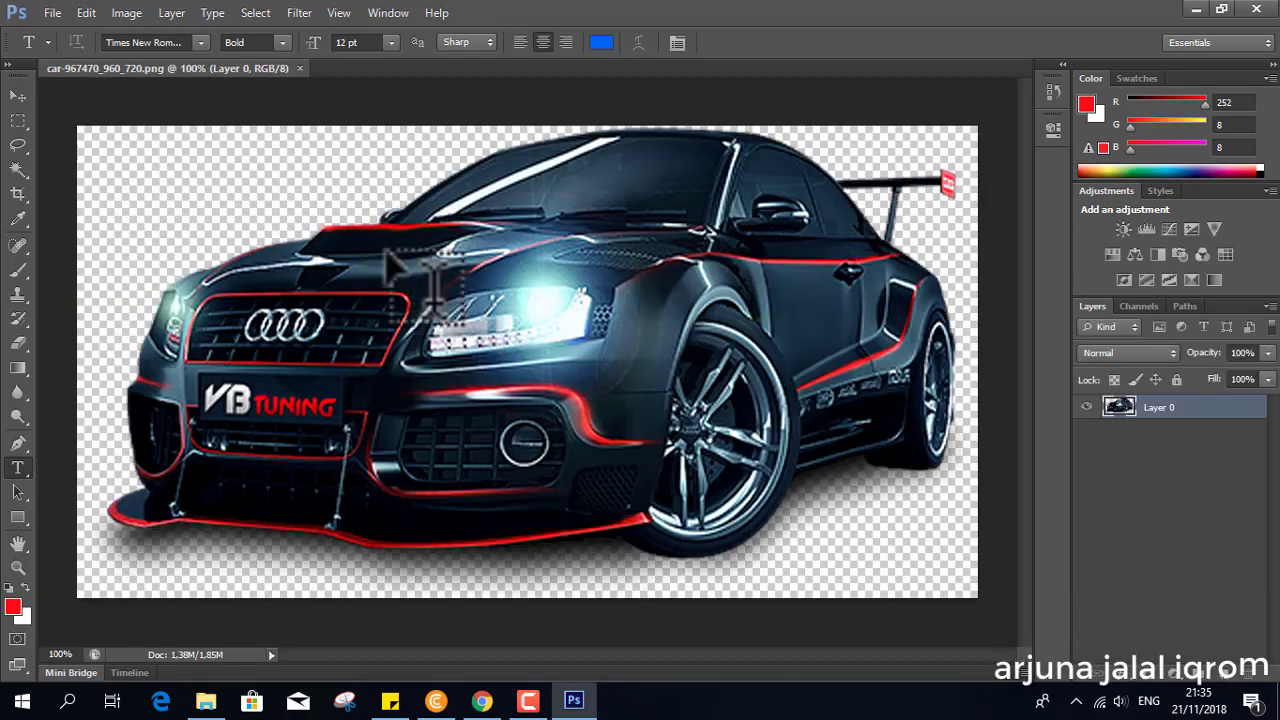
pyautogui.click(50, 13)
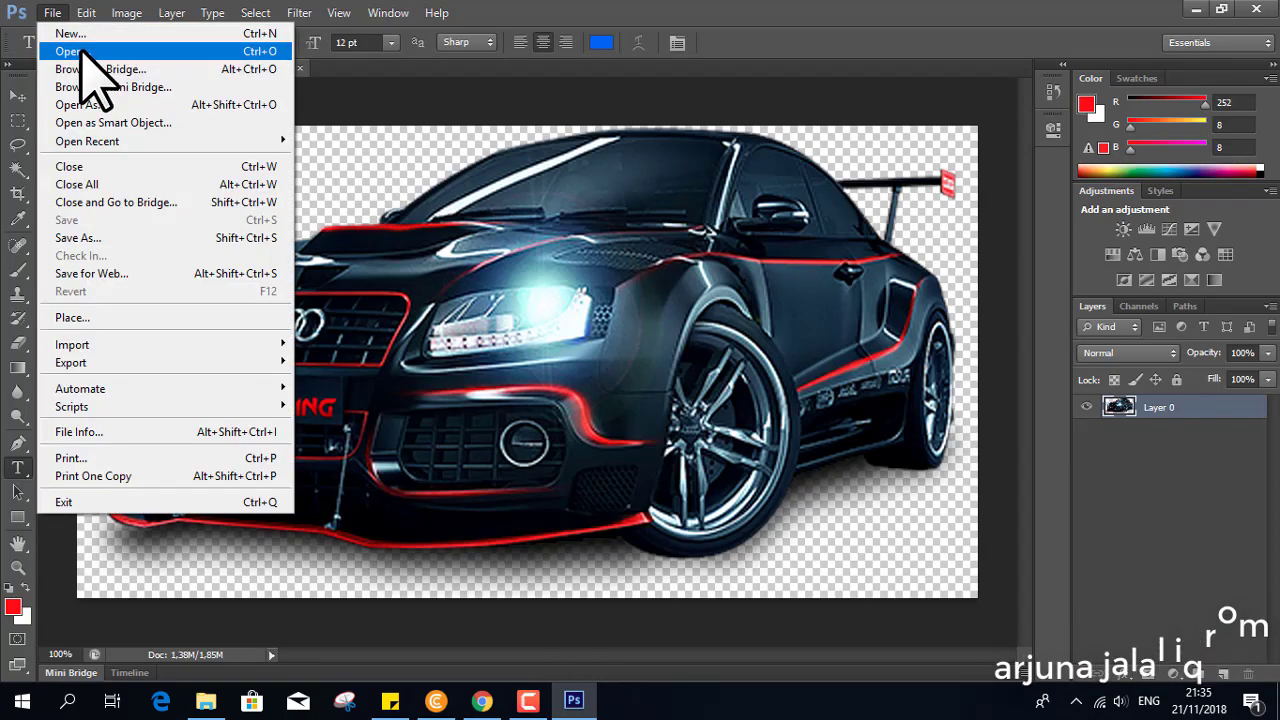
pyautogui.click(82, 51)
pyautogui.click(613, 236)
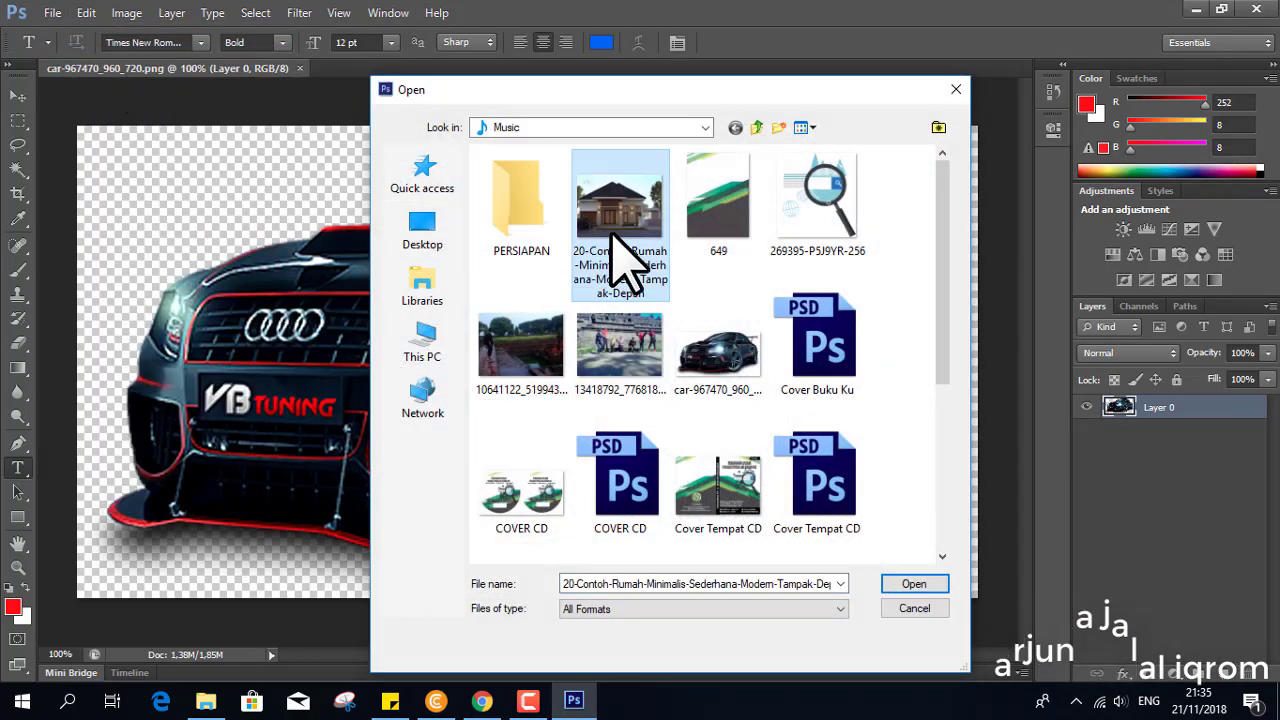
pyautogui.click(916, 586)
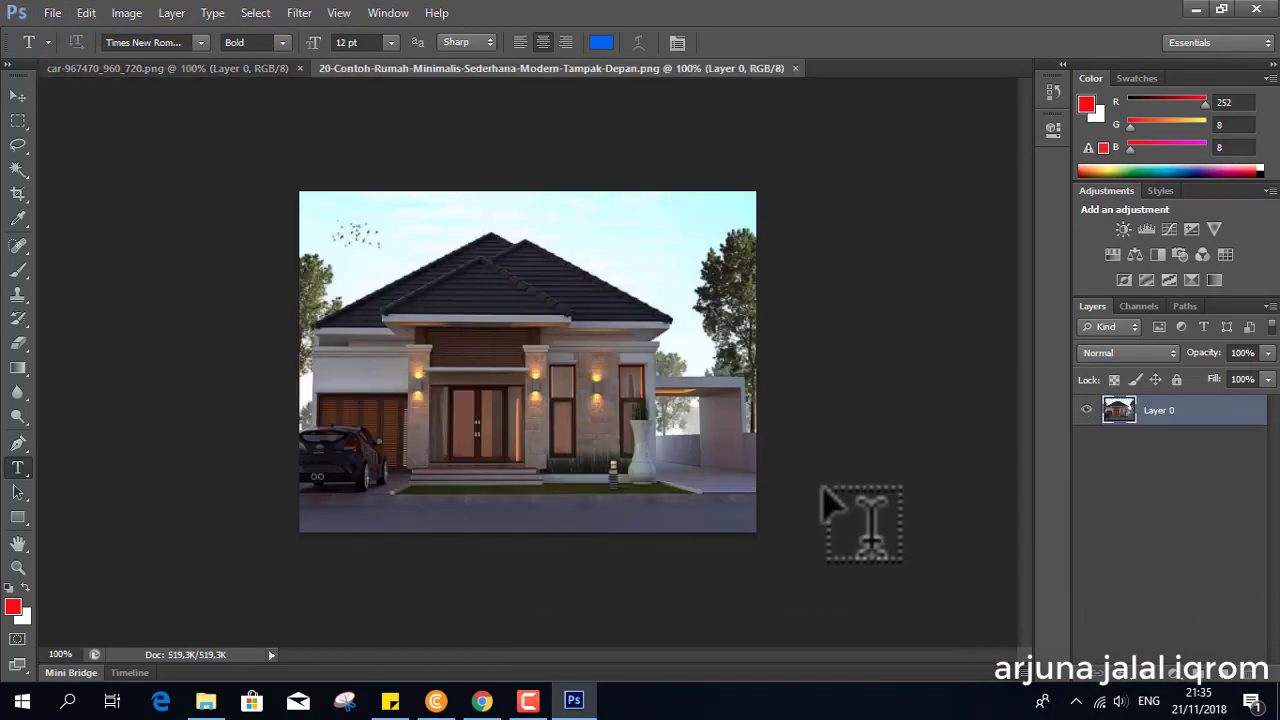
pyautogui.moveTo(822, 490)
pyautogui.mouseDown()
pyautogui.moveTo(415, 75)
pyautogui.moveTo(420, 118)
pyautogui.moveTo(501, 126)
pyautogui.mouseUp()
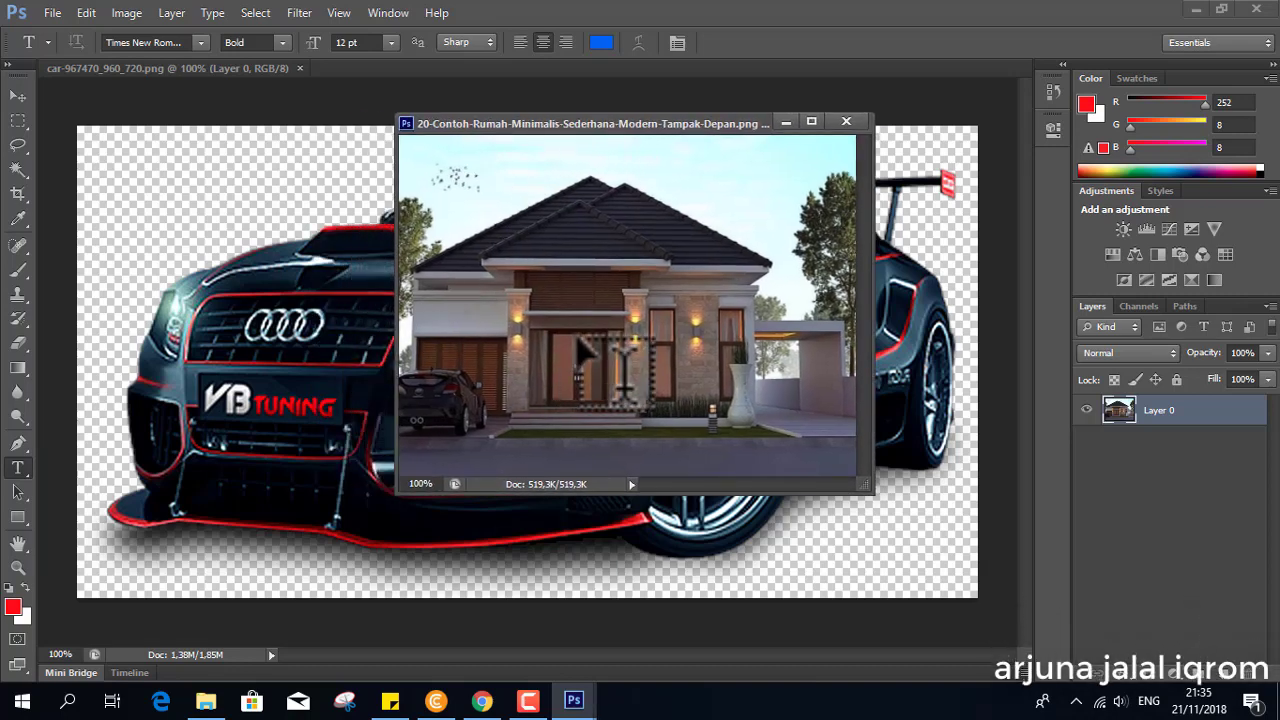
# Pick the Move tool and drag the house window to the right, overlapping the car document
pyautogui.click(18, 95)
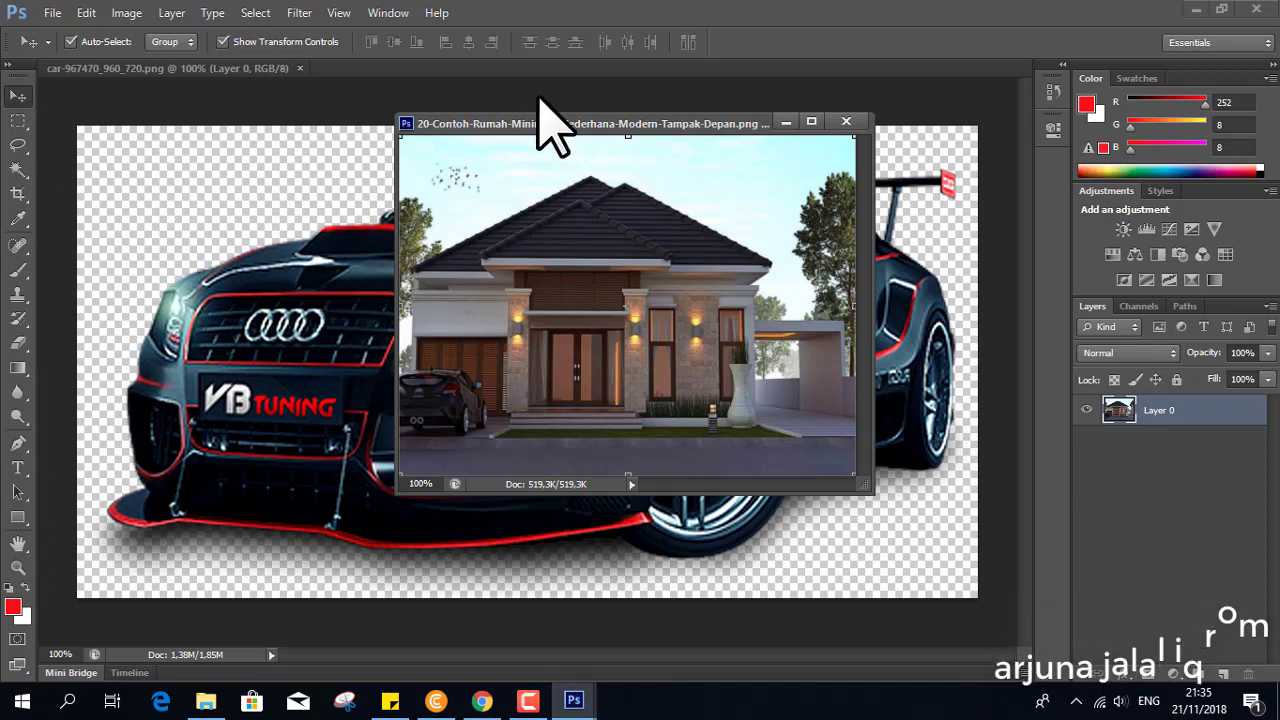
pyautogui.moveTo(533, 120); pyautogui.dragTo(663, 105)
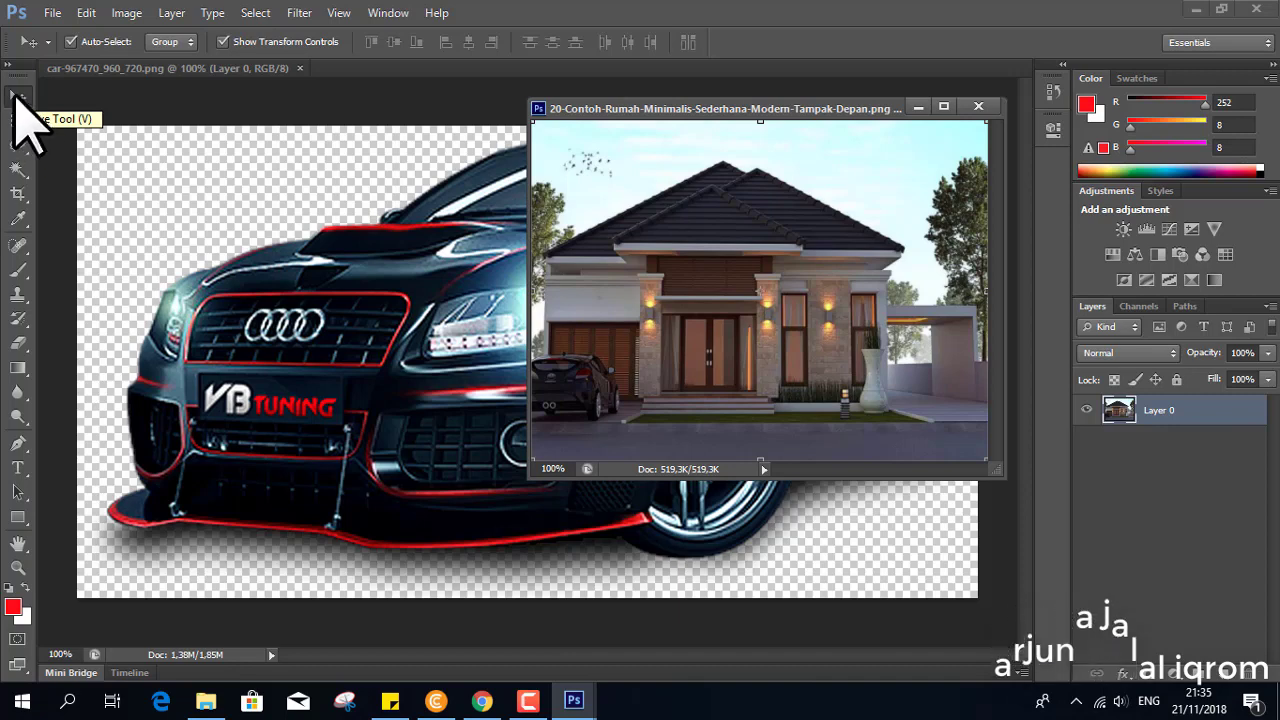
# Drag the car image into the house document as Layer 1, redoing the drag after an undo
pyautogui.click(296, 337)
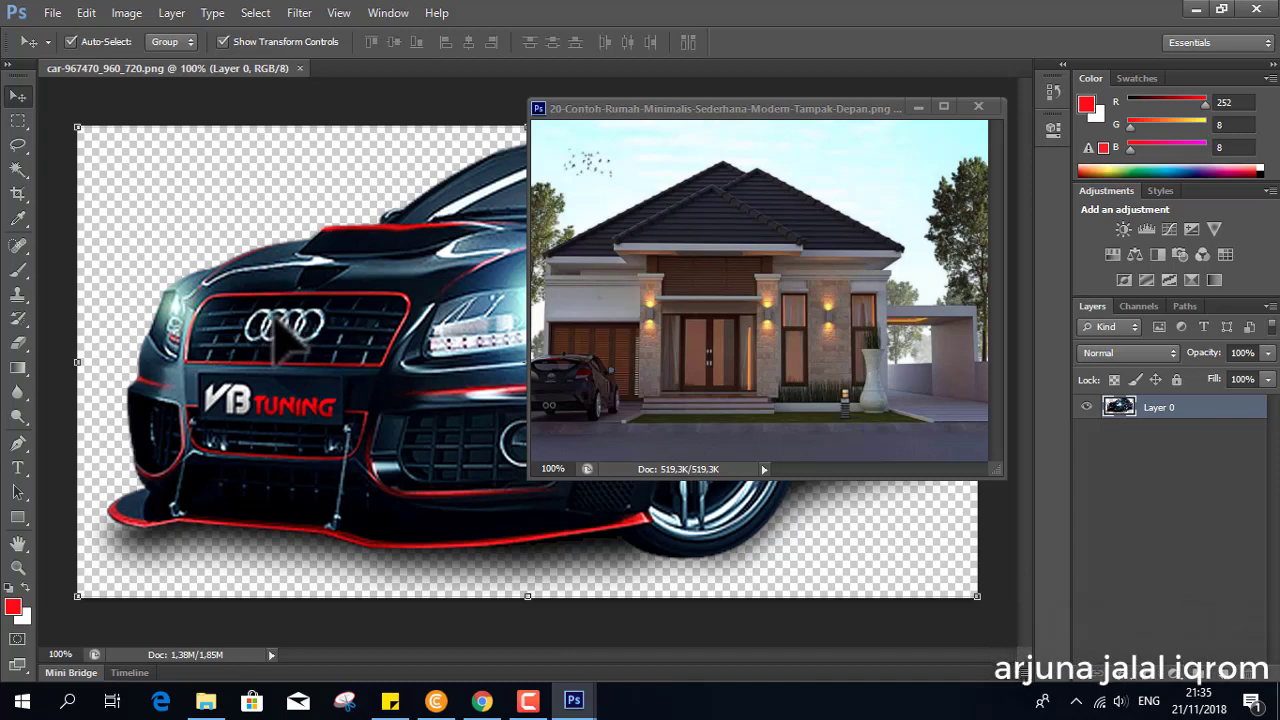
pyautogui.moveTo(290, 340); pyautogui.dragTo(605, 330)
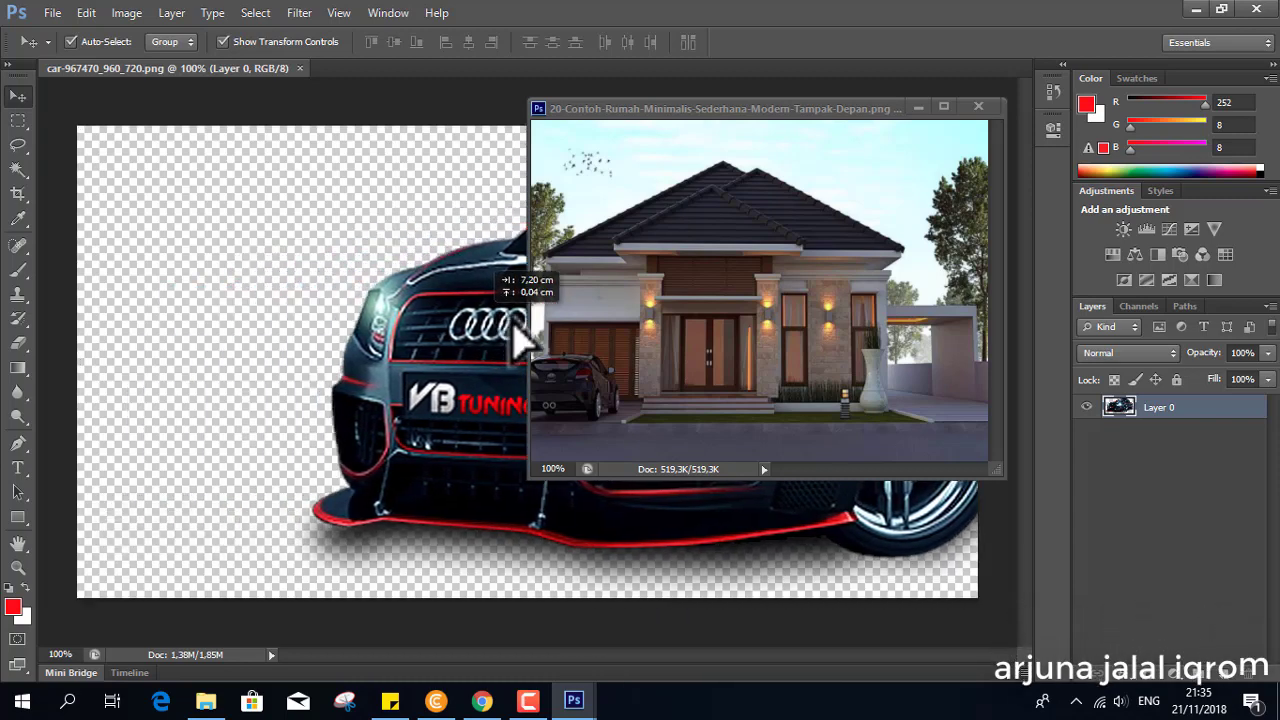
pyautogui.moveTo(604, 323); pyautogui.dragTo(658, 338)
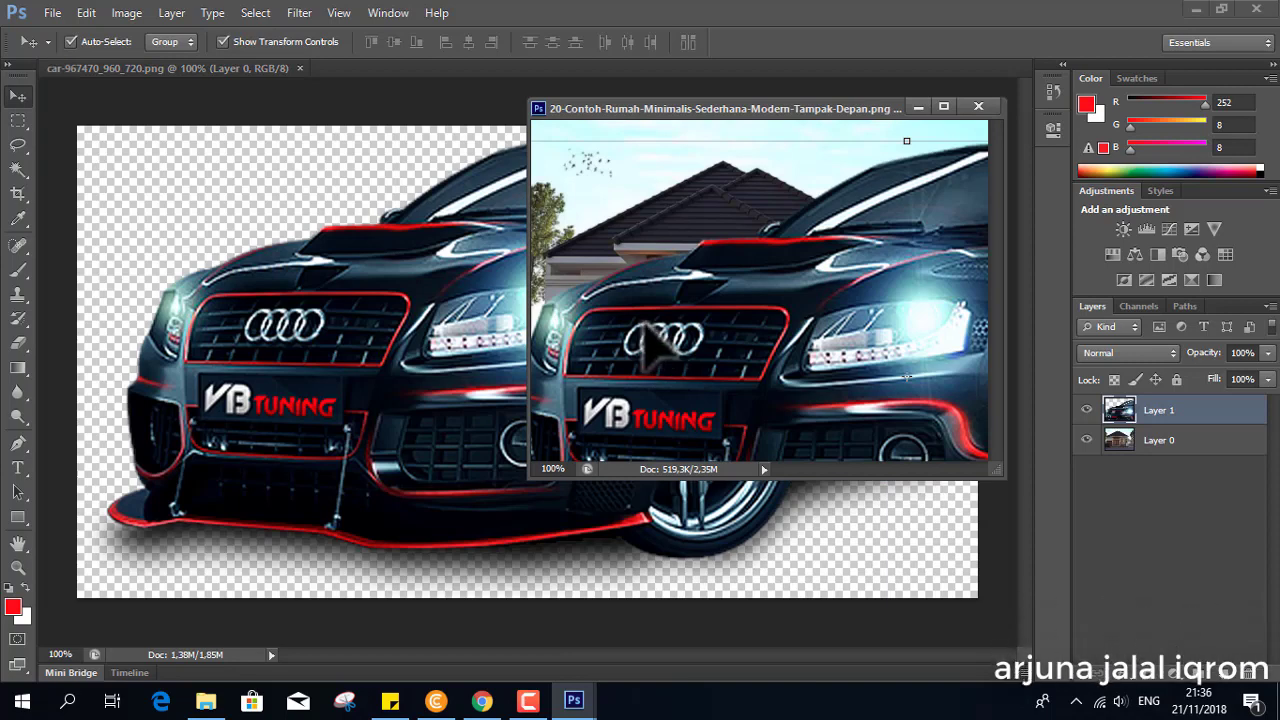
pyautogui.hotkey('ctrl', 'z')
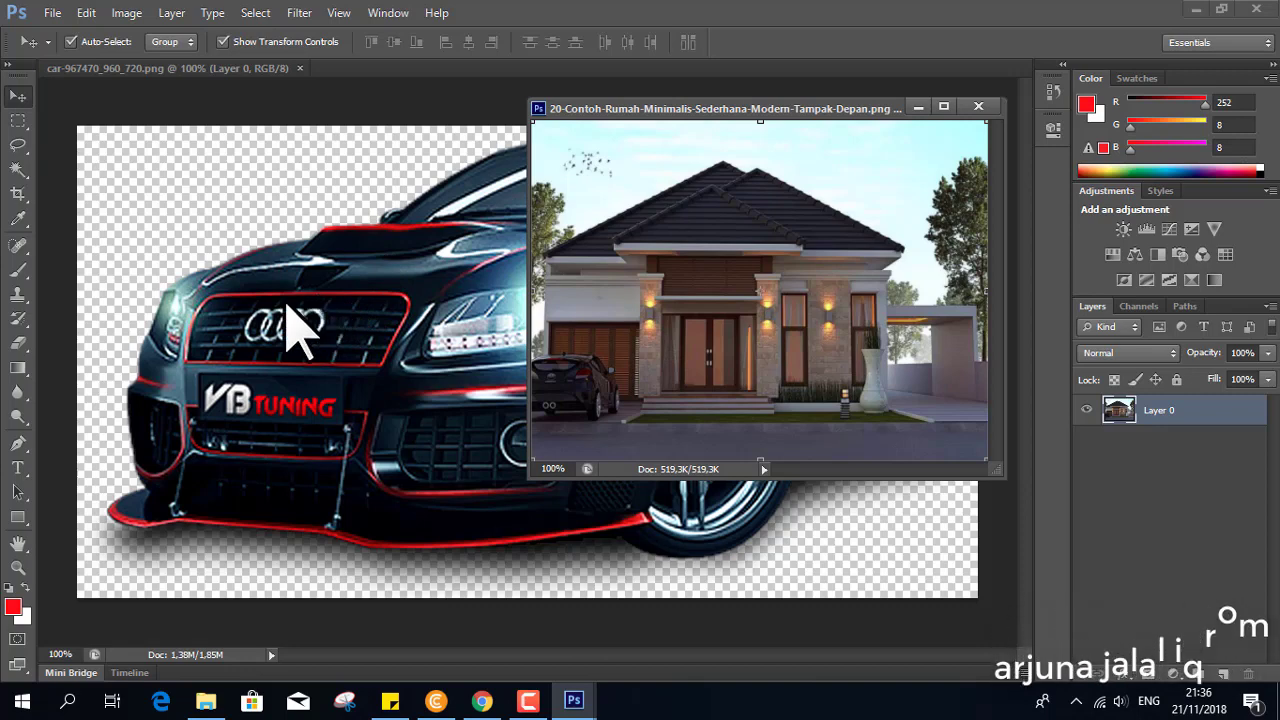
pyautogui.click(287, 305)
pyautogui.moveTo(287, 305); pyautogui.dragTo(614, 352)
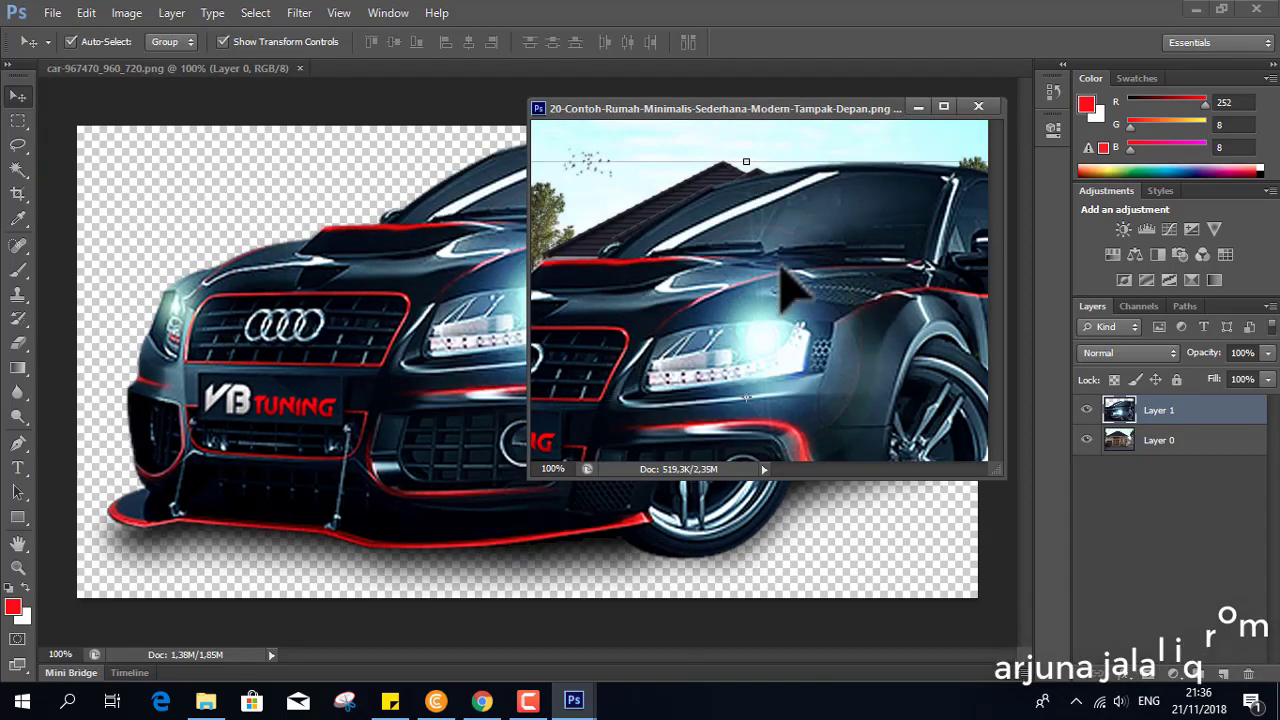
pyautogui.click(943, 107)
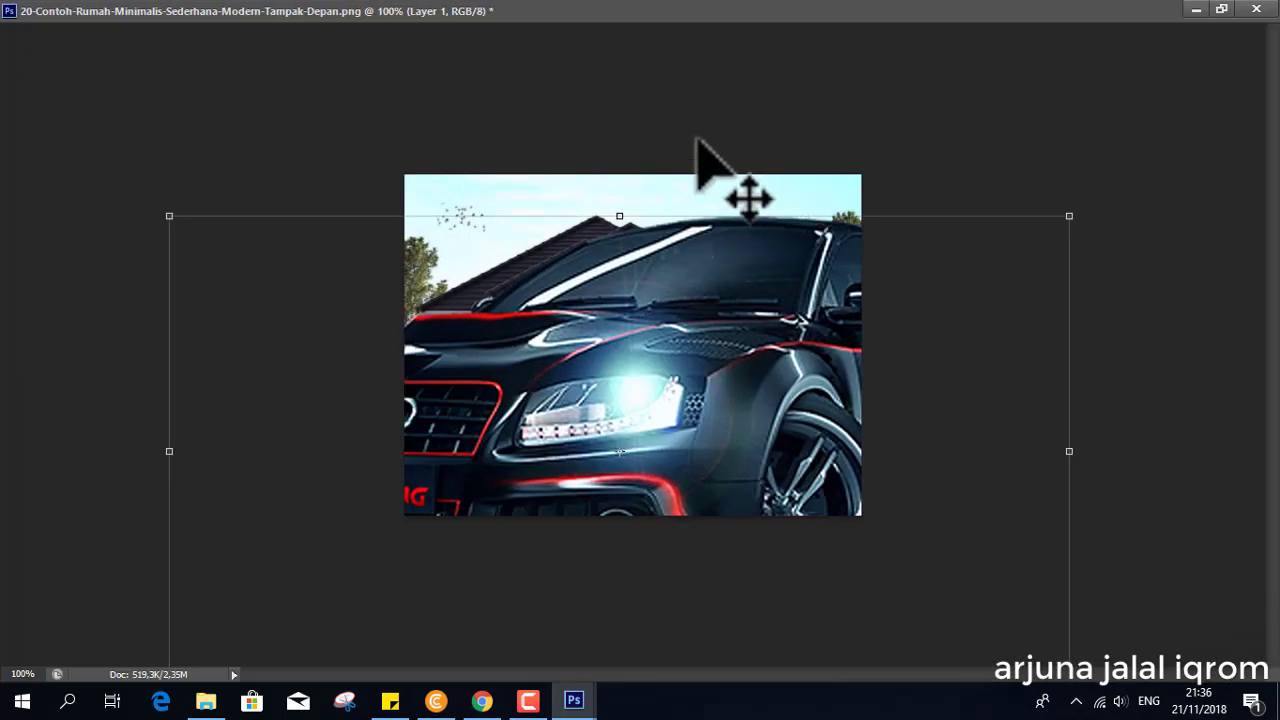
pyautogui.click(1202, 12)
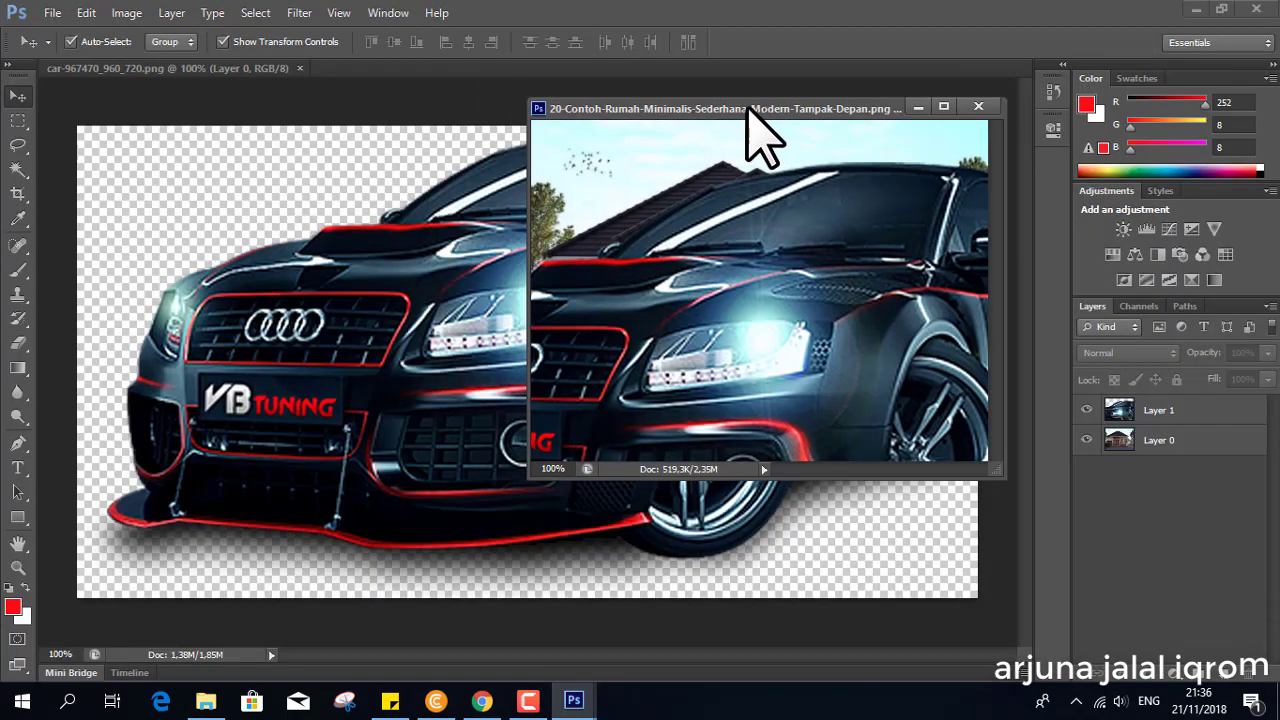
# Dock the house document as a tab beside the car image and zoom out to 33.33%
pyautogui.moveTo(749, 106)
pyautogui.mouseDown()
pyautogui.moveTo(607, 72)
pyautogui.moveTo(615, 80)
pyautogui.mouseUp()
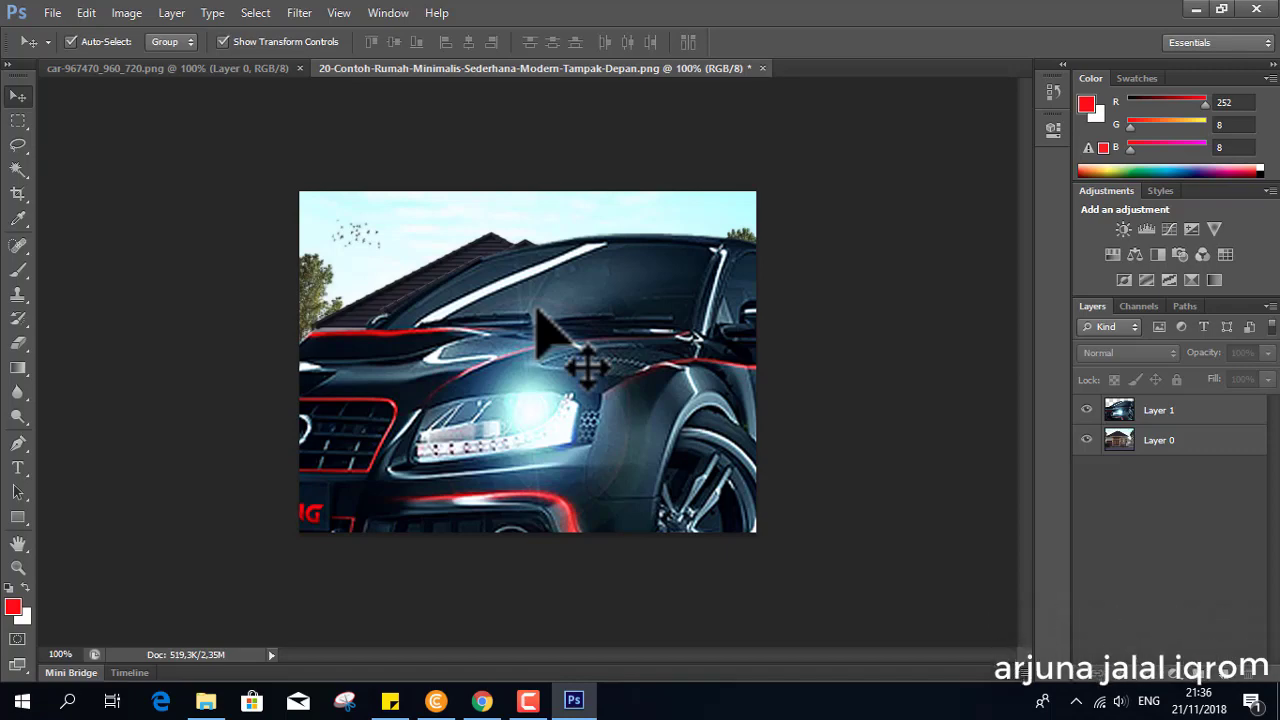
pyautogui.hotkey('ctrl', '-')
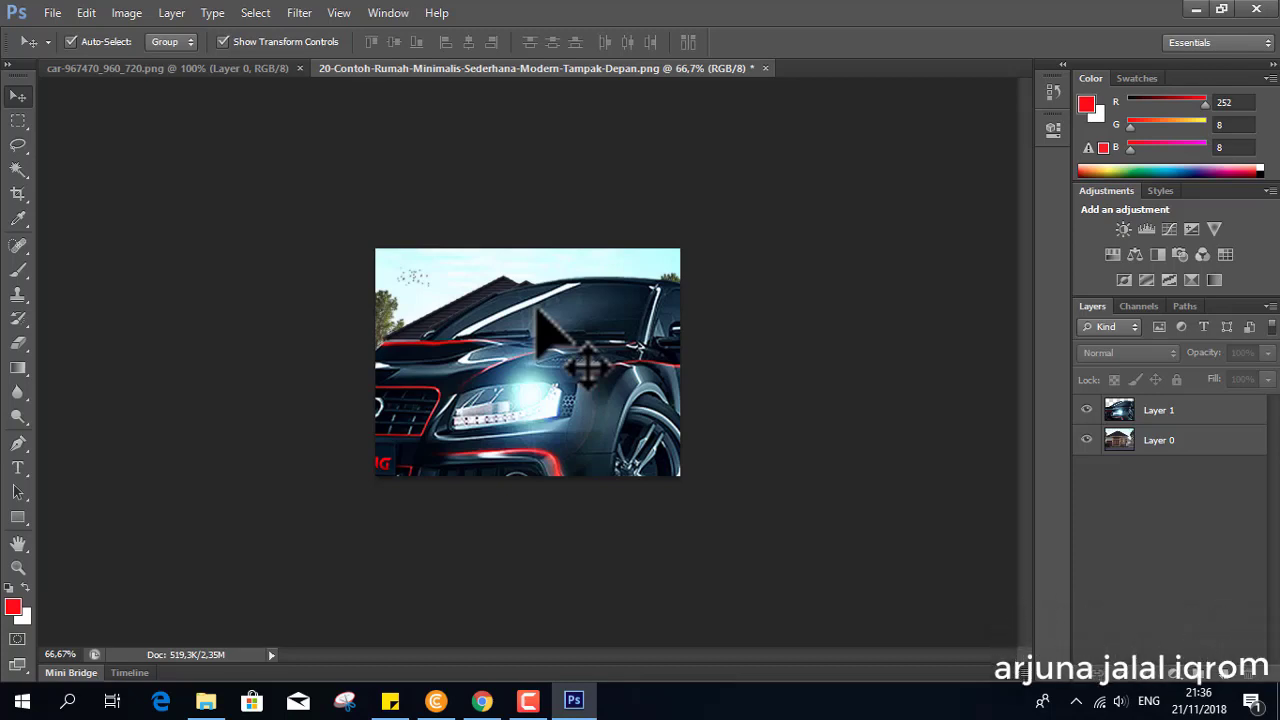
pyautogui.hotkey('ctrl', '-')
pyautogui.hotkey('ctrl', '-')
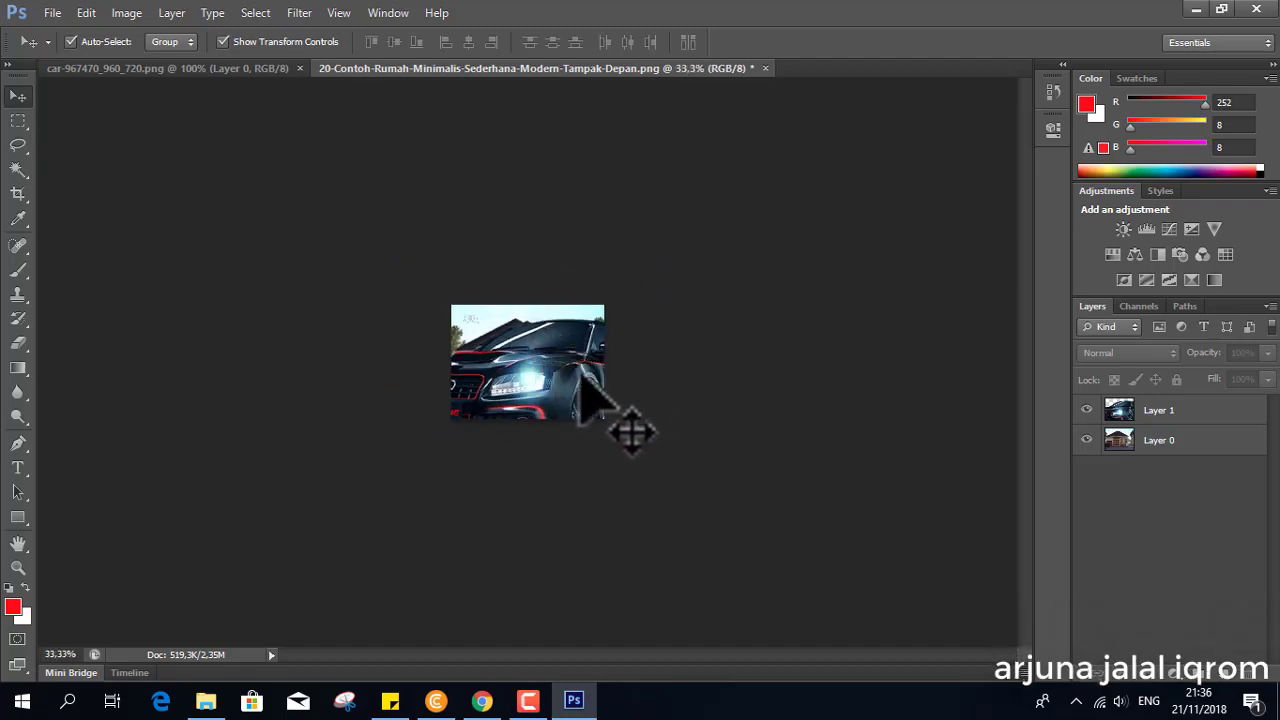
pyautogui.click(575, 390)
# Scale the car on Layer 1 to about 28%, place it on the house's lower area, and commit
pyautogui.rightClick(568, 376)
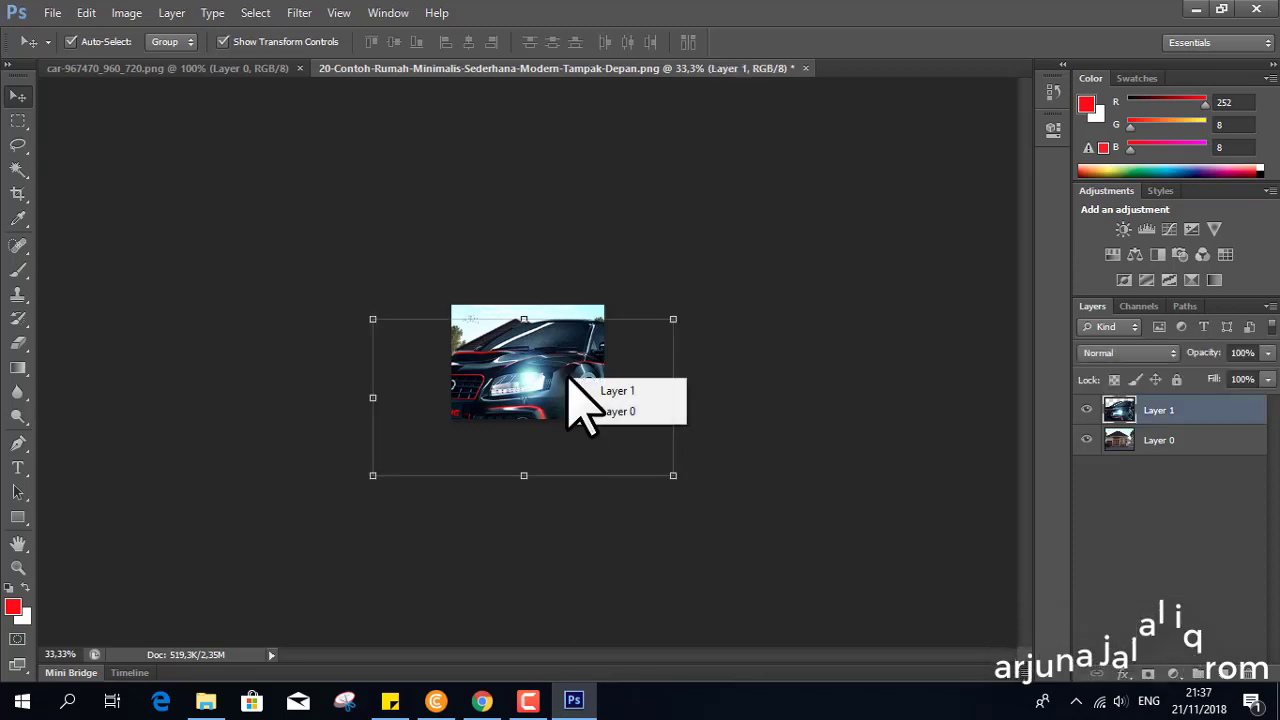
pyautogui.click(678, 320)
pyautogui.moveTo(676, 320); pyautogui.dragTo(574, 377)
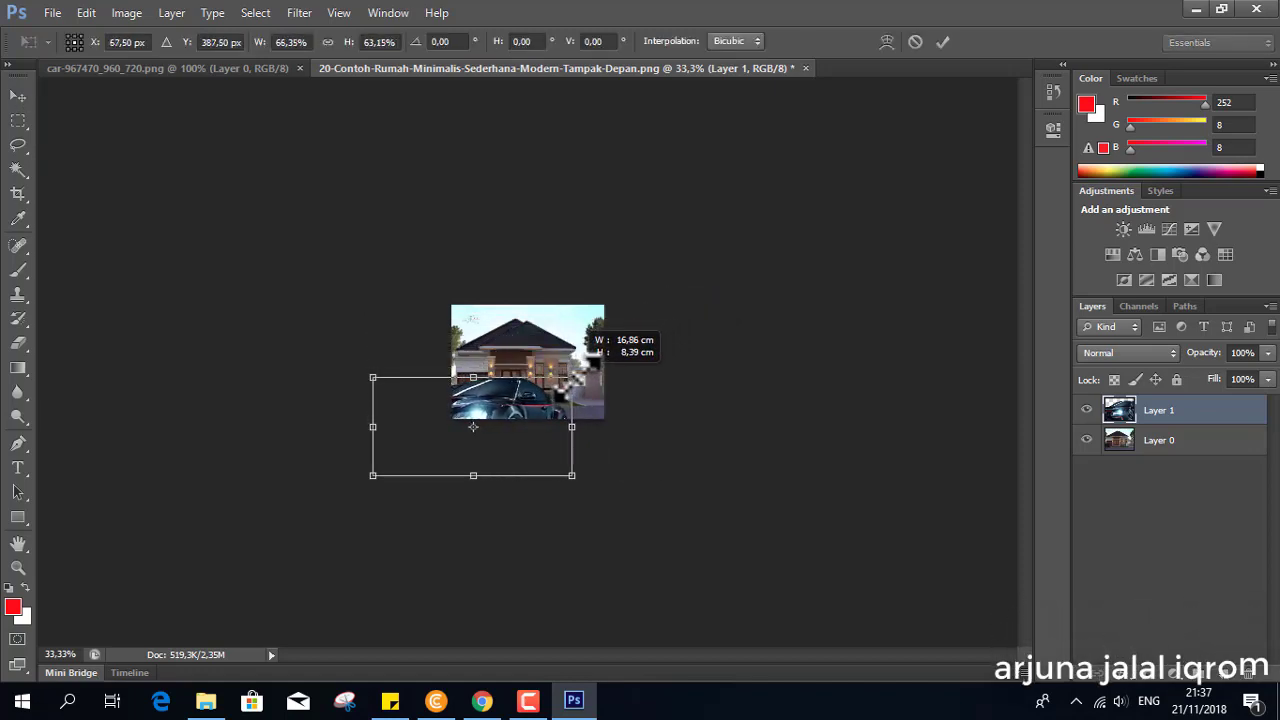
pyautogui.moveTo(574, 378)
pyautogui.mouseDown()
pyautogui.moveTo(588, 352)
pyautogui.moveTo(458, 338)
pyautogui.moveTo(590, 340)
pyautogui.moveTo(608, 317)
pyautogui.moveTo(537, 300)
pyautogui.moveTo(506, 309)
pyautogui.moveTo(528, 329)
pyautogui.moveTo(555, 313)
pyautogui.moveTo(509, 314)
pyautogui.moveTo(609, 334)
pyautogui.moveTo(584, 324)
pyautogui.moveTo(610, 314)
pyautogui.moveTo(600, 323)
pyautogui.moveTo(593, 305)
pyautogui.moveTo(622, 318)
pyautogui.moveTo(568, 318)
pyautogui.moveTo(640, 326)
pyautogui.moveTo(606, 331)
pyautogui.moveTo(590, 310)
pyautogui.moveTo(604, 314)
pyautogui.mouseUp()
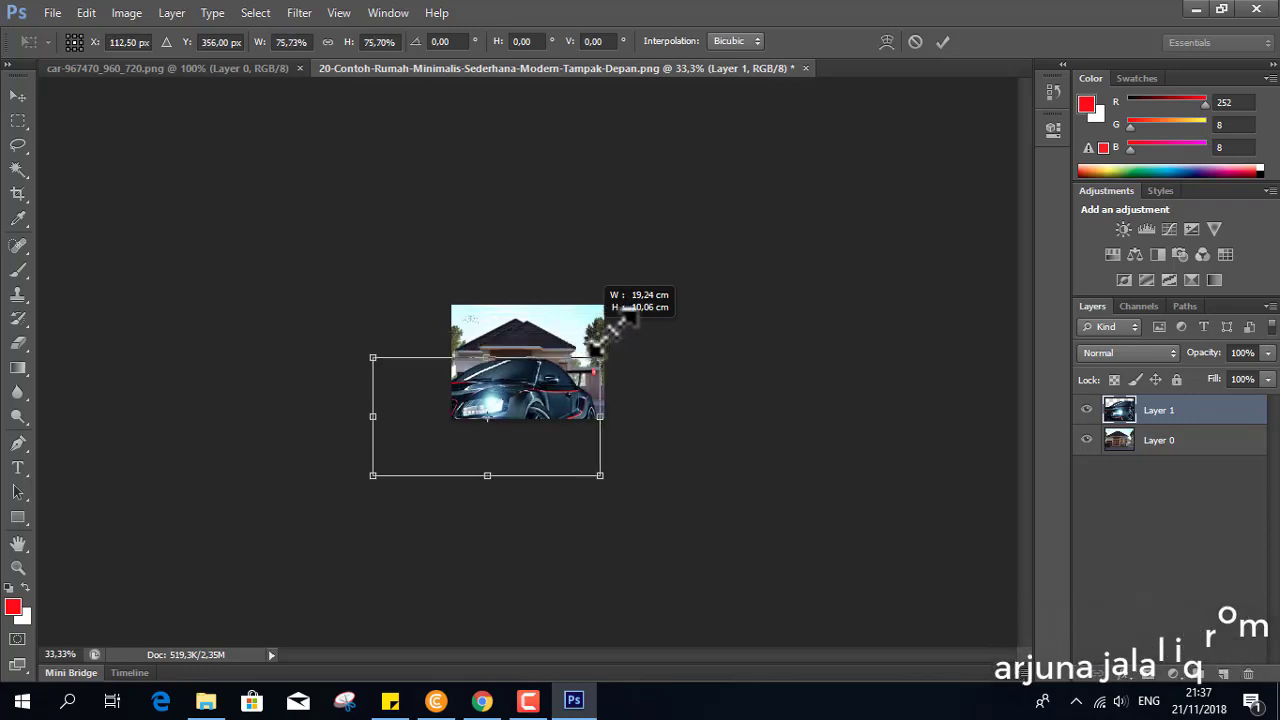
pyautogui.moveTo(604, 313)
pyautogui.mouseDown()
pyautogui.moveTo(507, 385)
pyautogui.moveTo(565, 367)
pyautogui.moveTo(538, 384)
pyautogui.mouseUp()
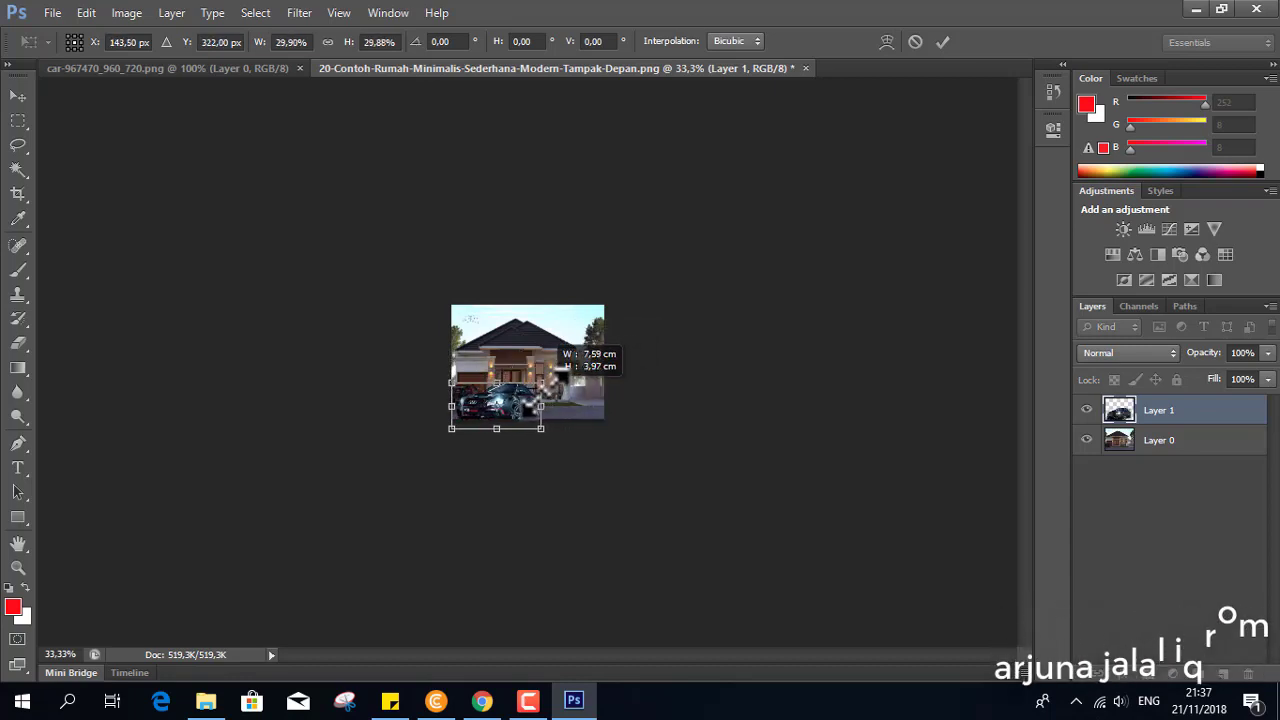
pyautogui.moveTo(517, 400); pyautogui.dragTo(543, 397)
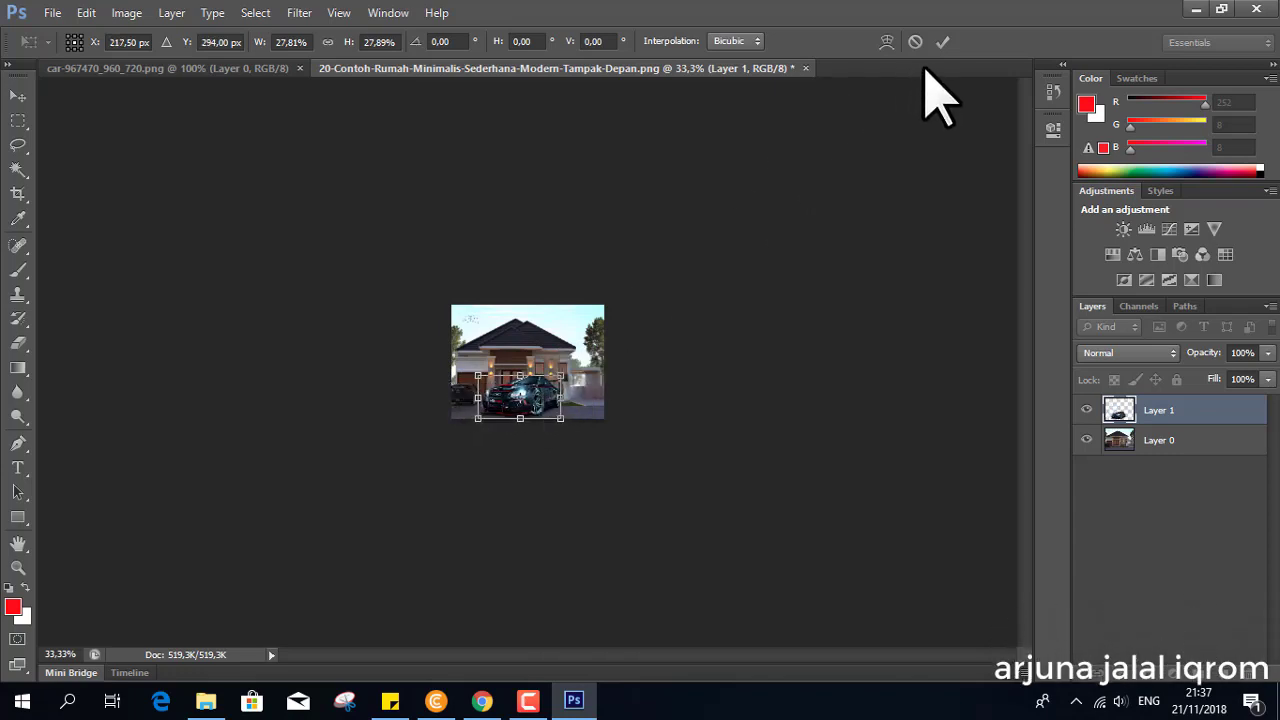
pyautogui.click(943, 43)
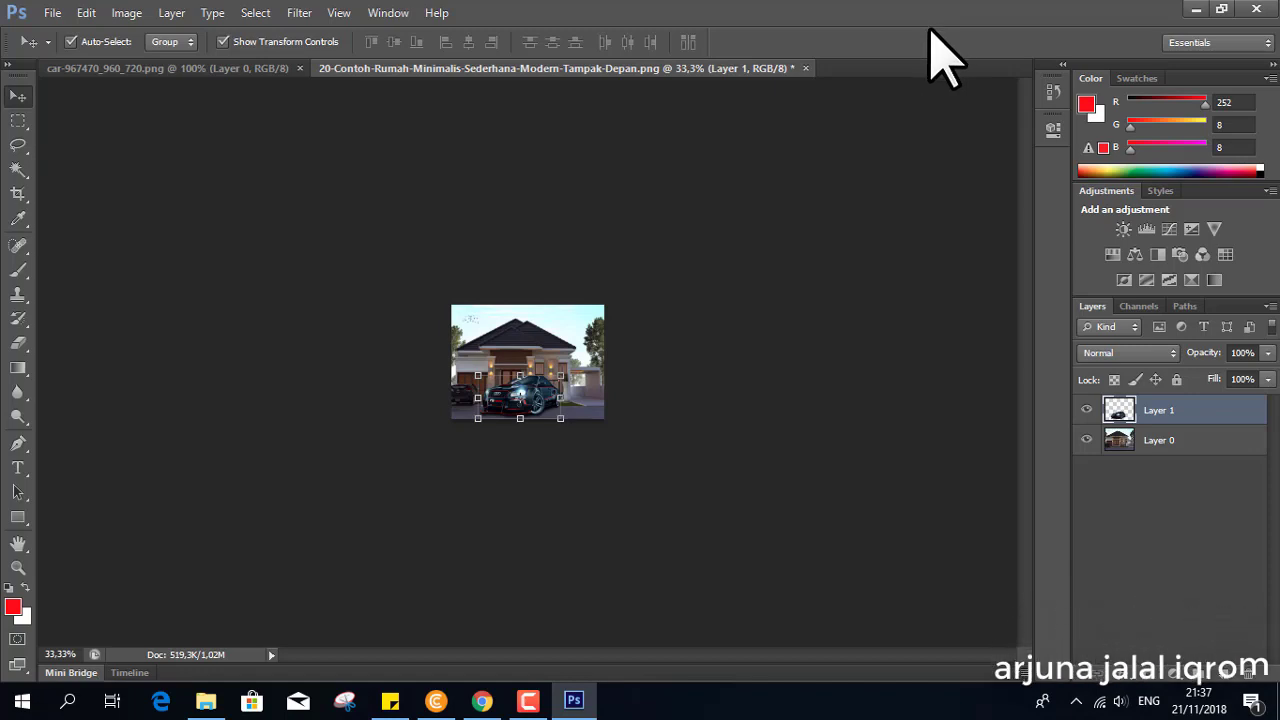
# Deselect the car and zoom in and back out to check its placement
pyautogui.click(645, 302)
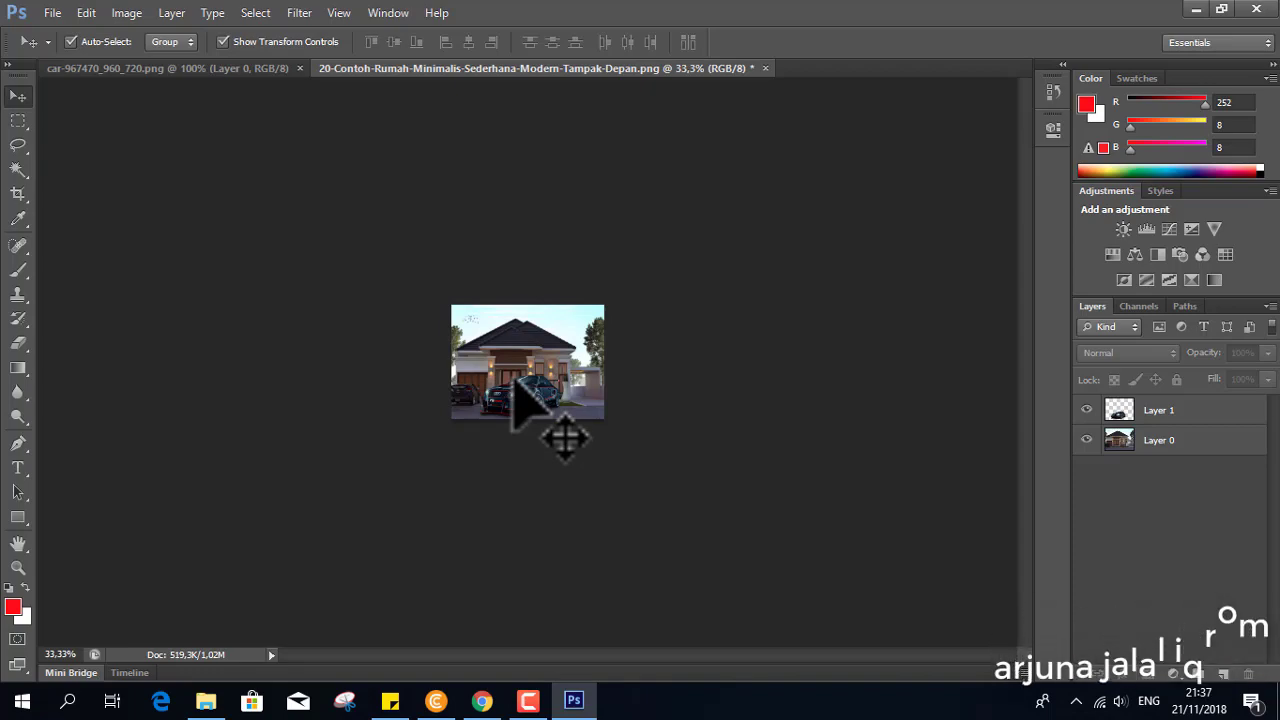
pyautogui.hotkey('ctrl', '+')
pyautogui.hotkey('ctrl', '+')
pyautogui.hotkey('ctrl', '+')
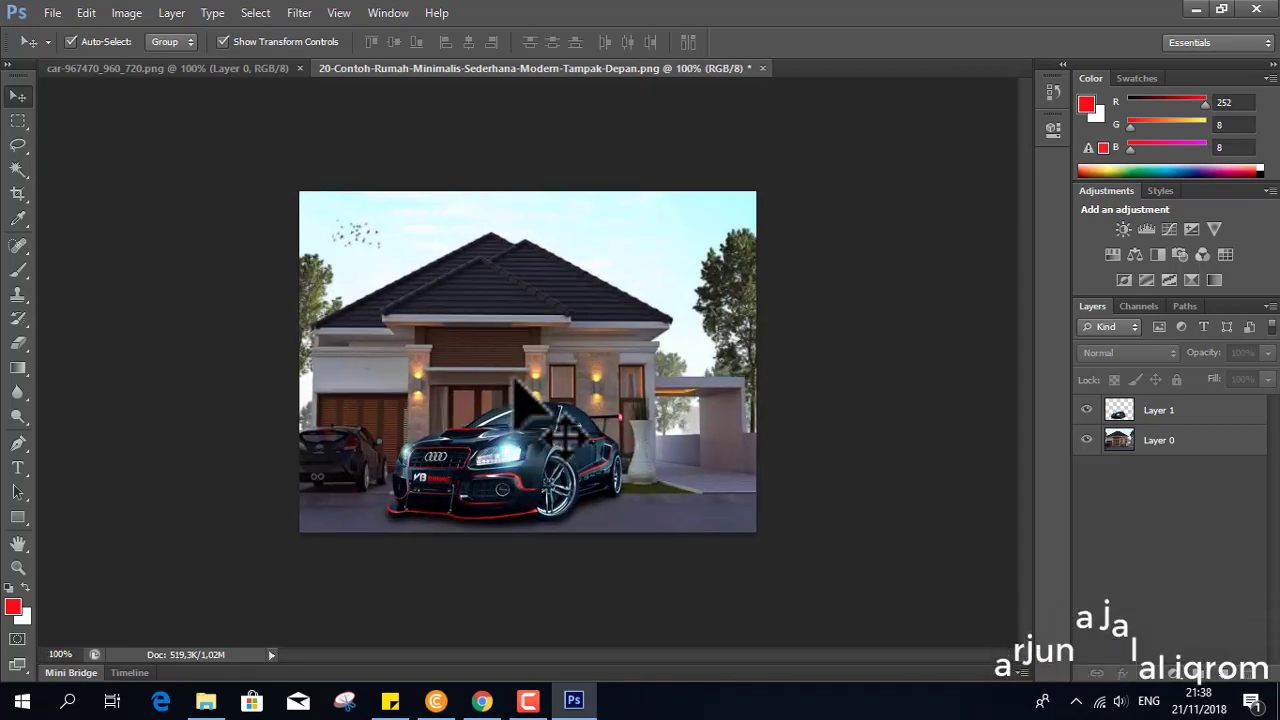
pyautogui.hotkey('ctrl', '+')
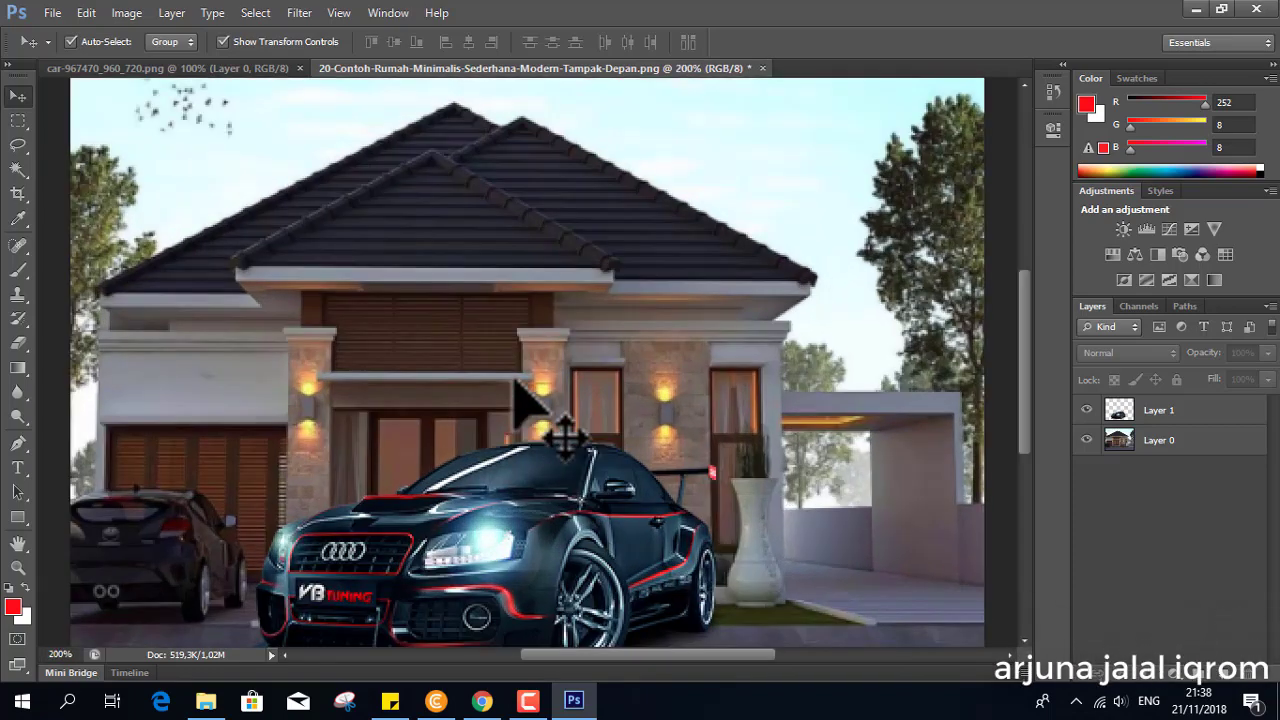
pyautogui.hotkey('ctrl', '-')
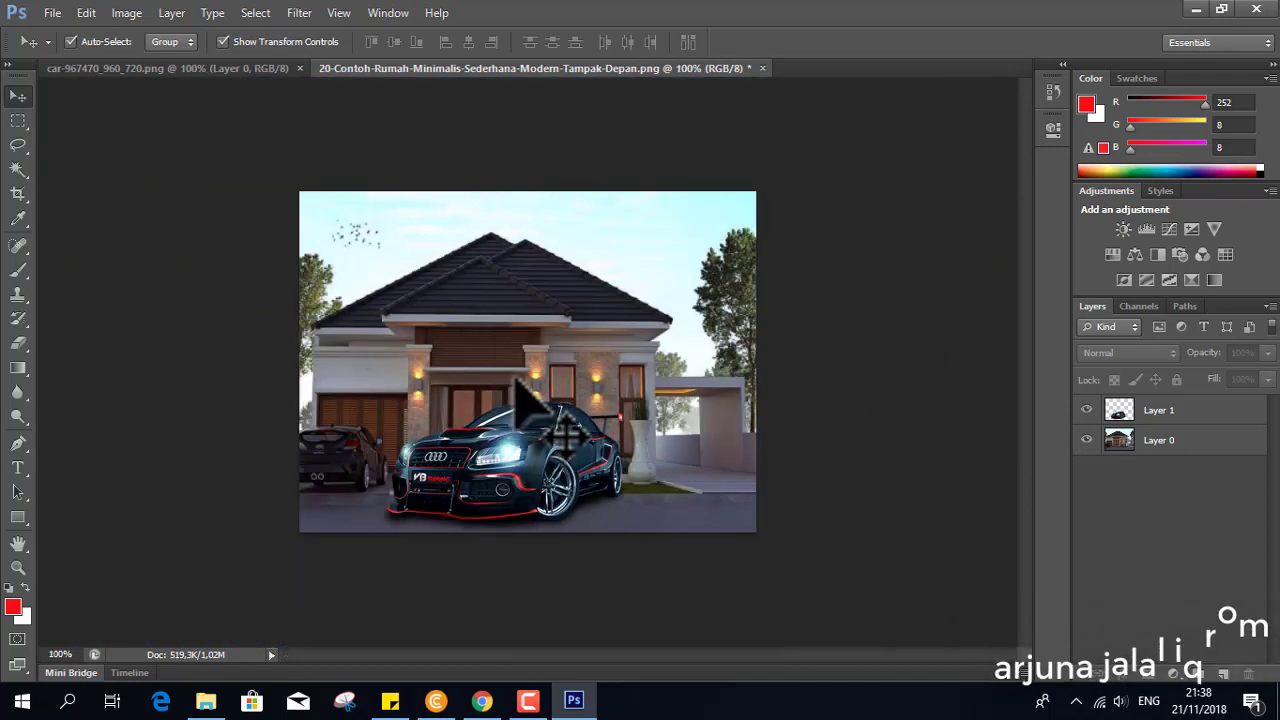
# Move the car right so it sits in front of the house's entrance, then deselect
pyautogui.click(583, 497)
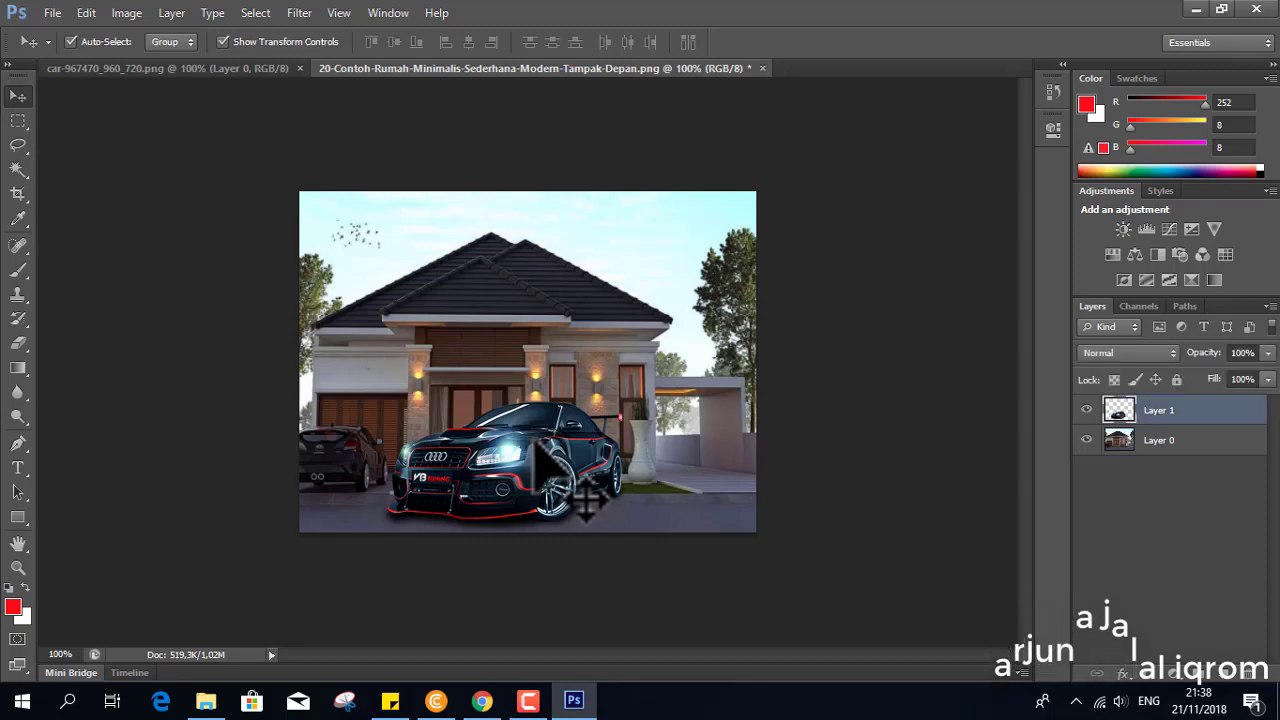
pyautogui.moveTo(535, 451); pyautogui.dragTo(587, 460)
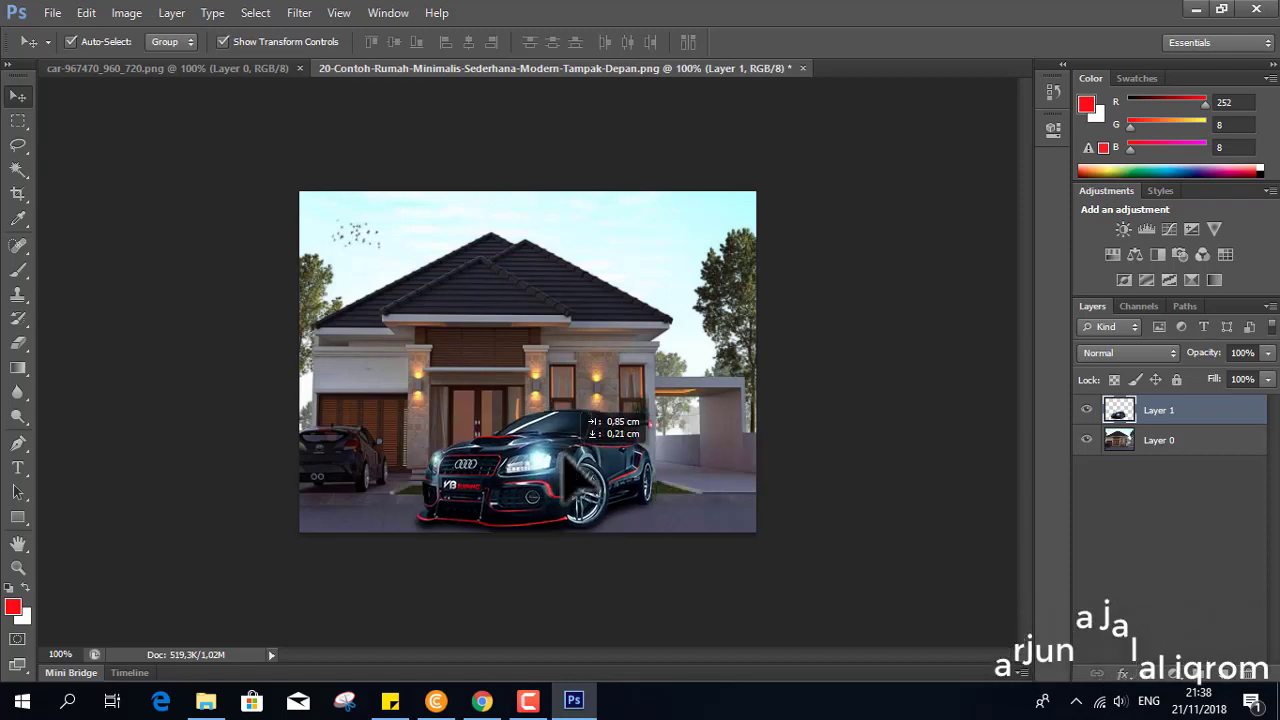
pyautogui.moveTo(587, 460); pyautogui.dragTo(573, 450)
pyautogui.click(742, 476)
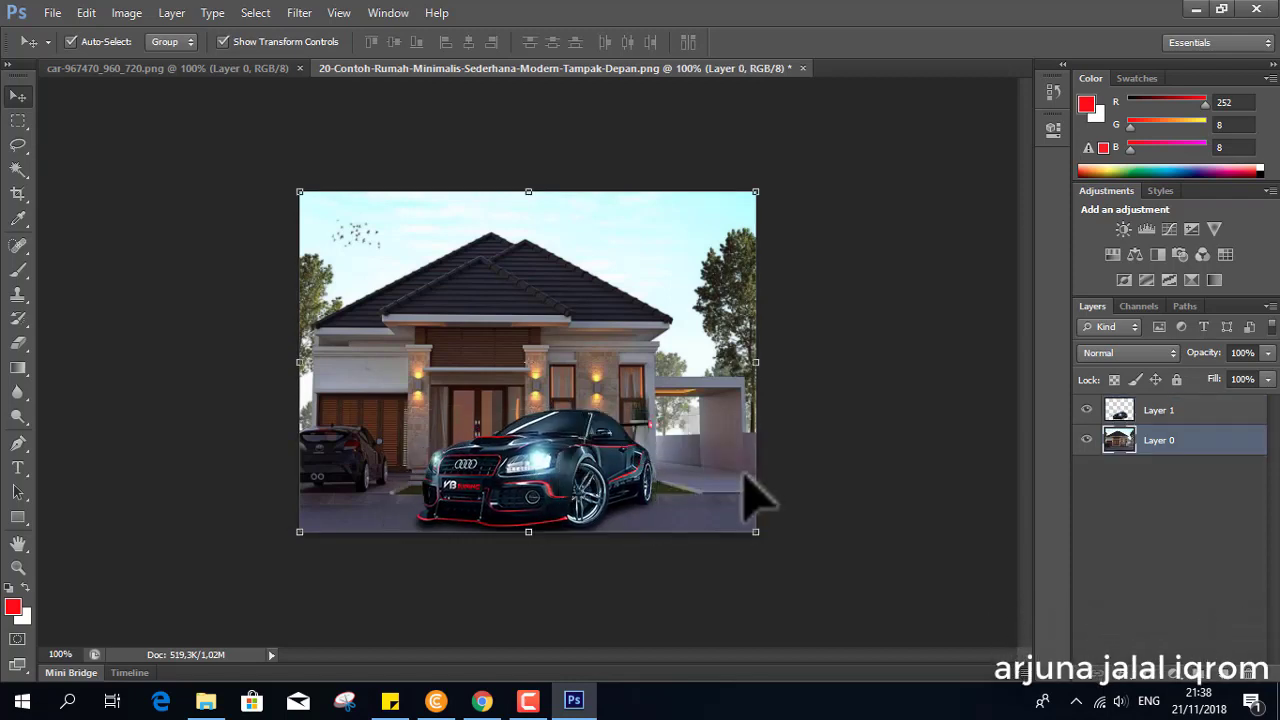
pyautogui.click(825, 428)
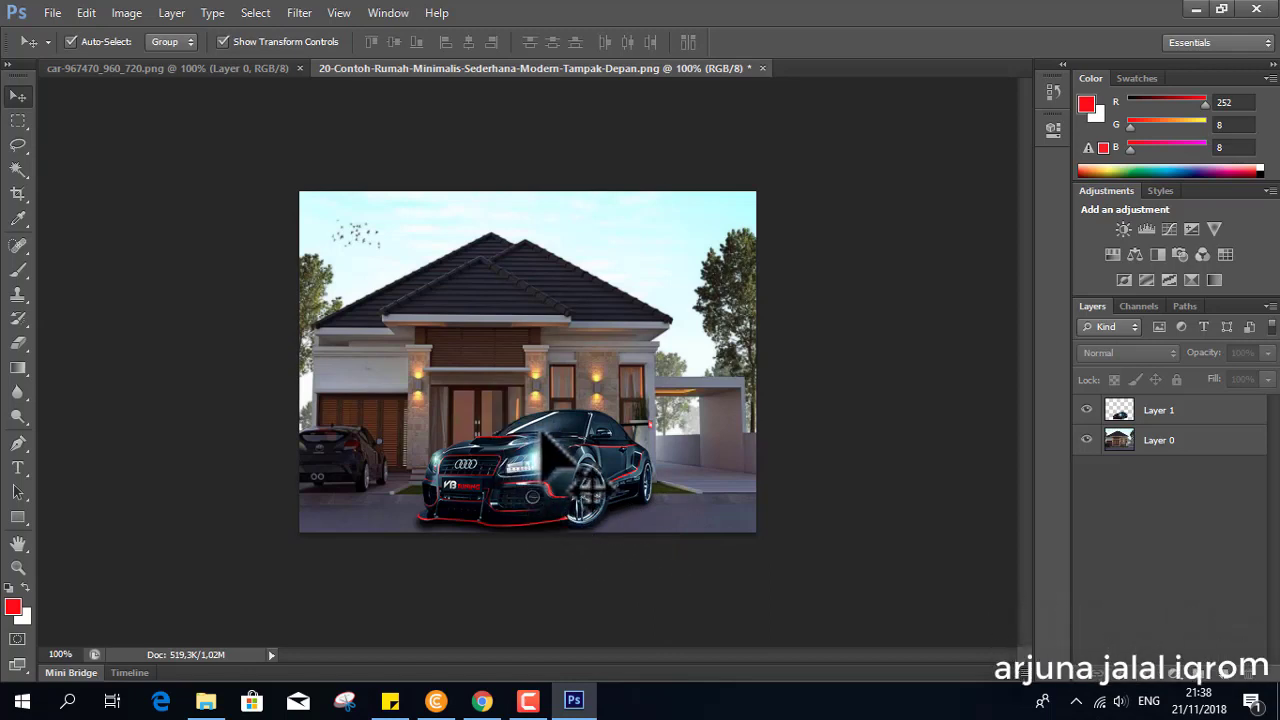
# Drag the car further right to the photo's lower right, in front of the house's right side
pyautogui.moveTo(584, 459); pyautogui.dragTo(648, 465)
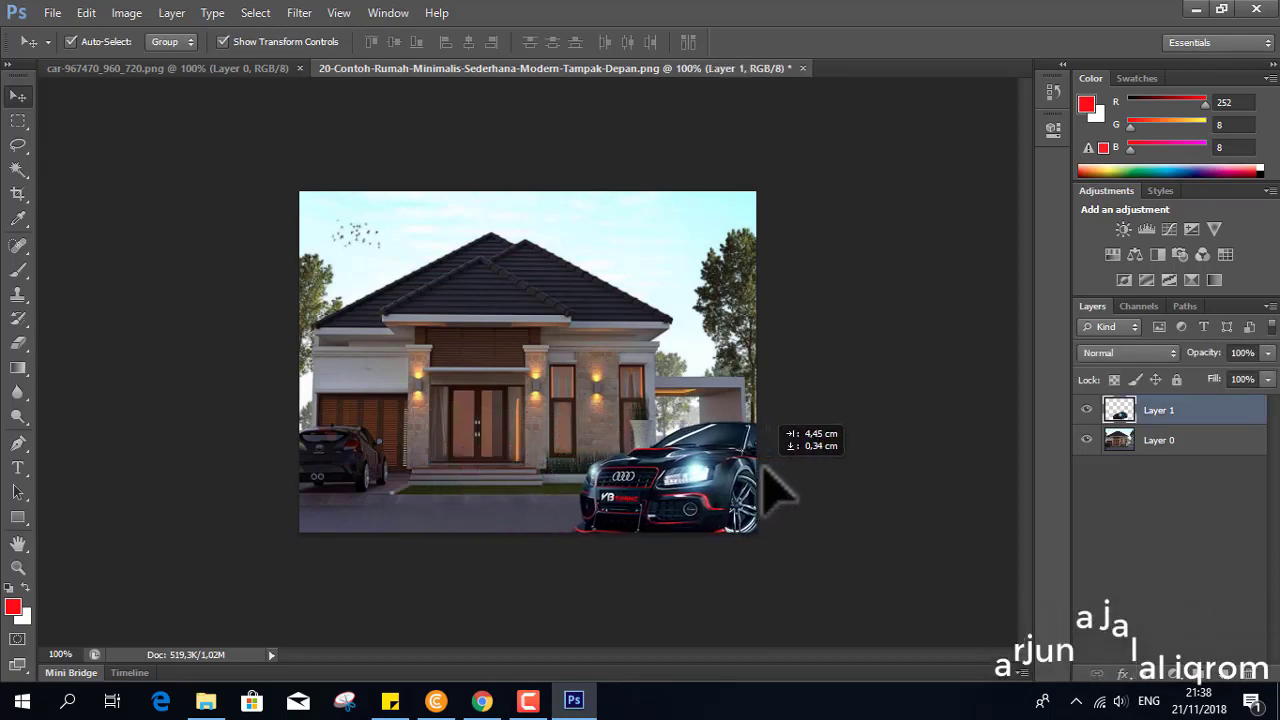
pyautogui.moveTo(648, 466)
pyautogui.mouseDown()
pyautogui.moveTo(776, 470)
pyautogui.moveTo(408, 456)
pyautogui.moveTo(614, 491)
pyautogui.moveTo(794, 491)
pyautogui.moveTo(729, 457)
pyautogui.moveTo(697, 477)
pyautogui.moveTo(712, 468)
pyautogui.mouseUp()
pyautogui.click(455, 420)
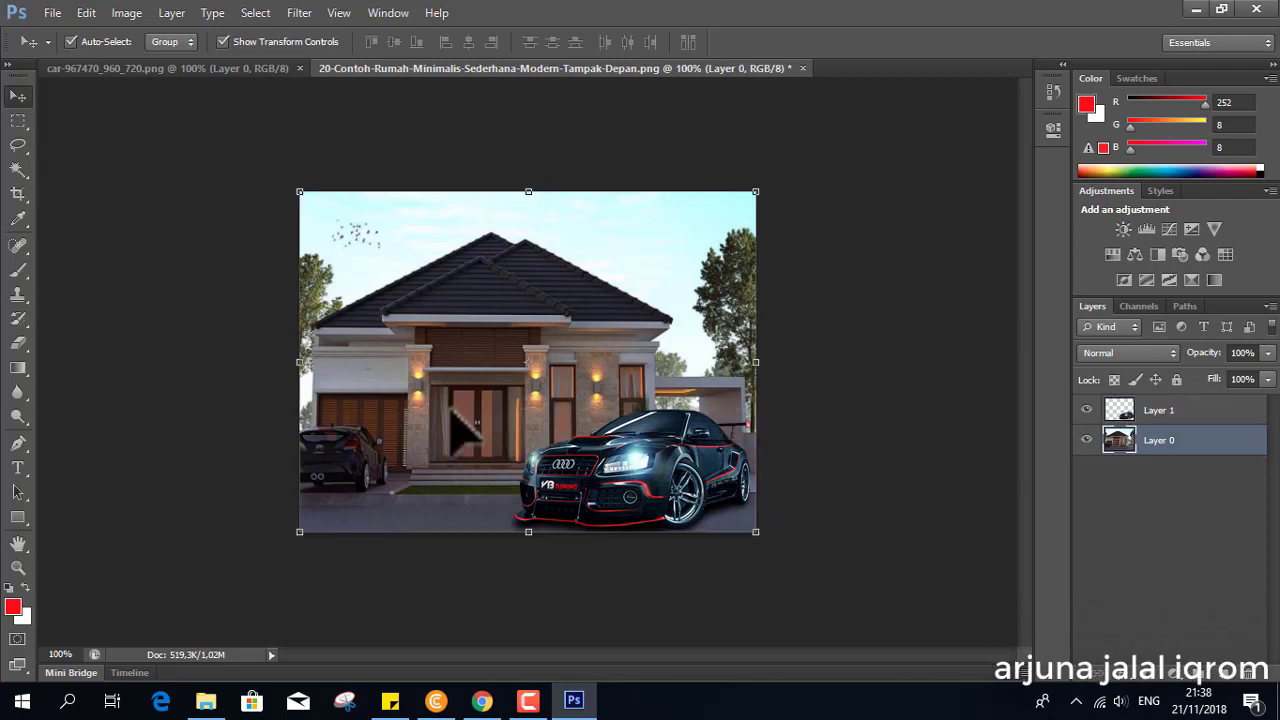
pyautogui.click(157, 262)
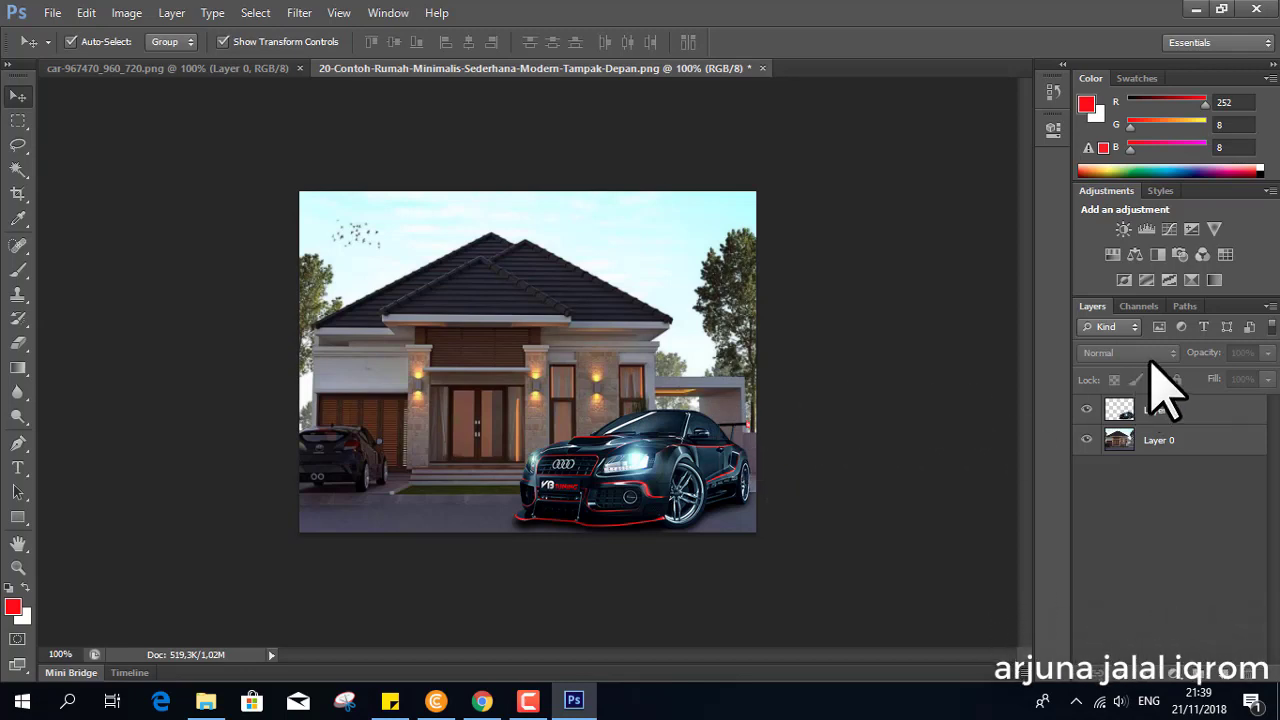
pyautogui.moveTo(1157, 440)
pyautogui.mouseDown()
pyautogui.moveTo(760, 490)
pyautogui.moveTo(703, 530)
pyautogui.moveTo(651, 363)
pyautogui.moveTo(690, 452)
pyautogui.moveTo(614, 289)
pyautogui.mouseUp()
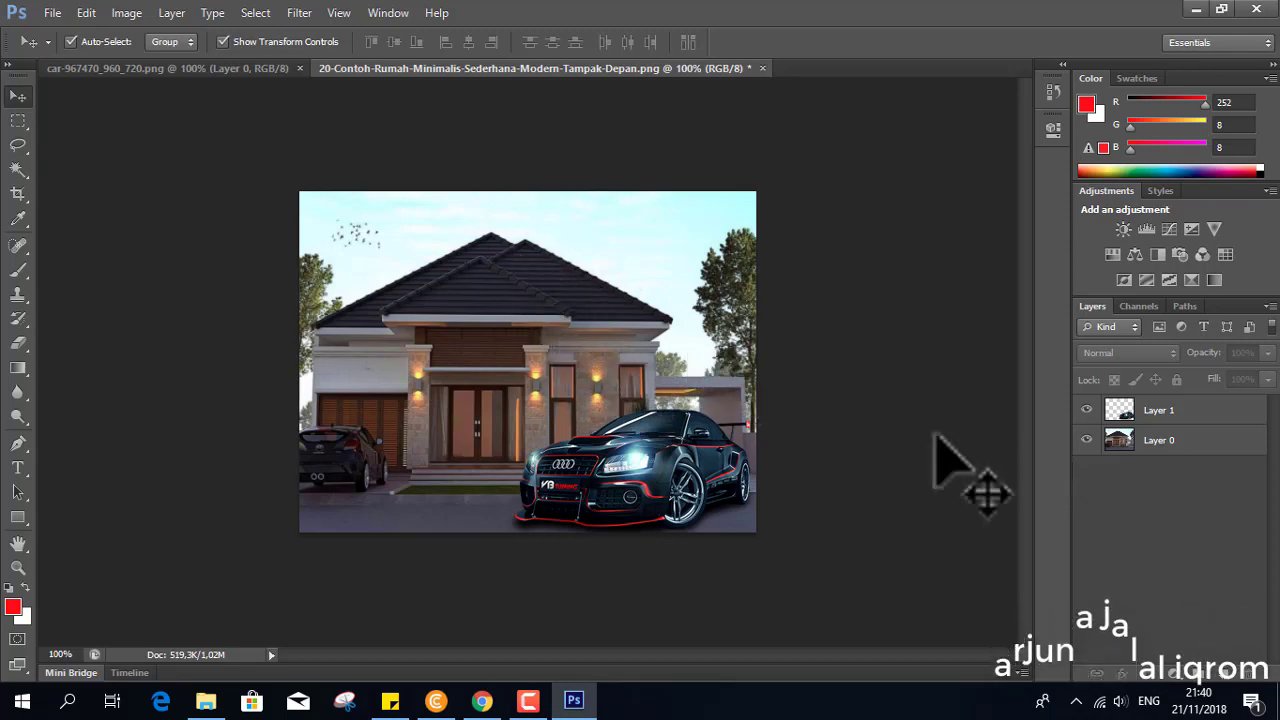
# Flatten the car and house into one locked Background layer and dismiss the locked-layer warning
pyautogui.click(1269, 306)
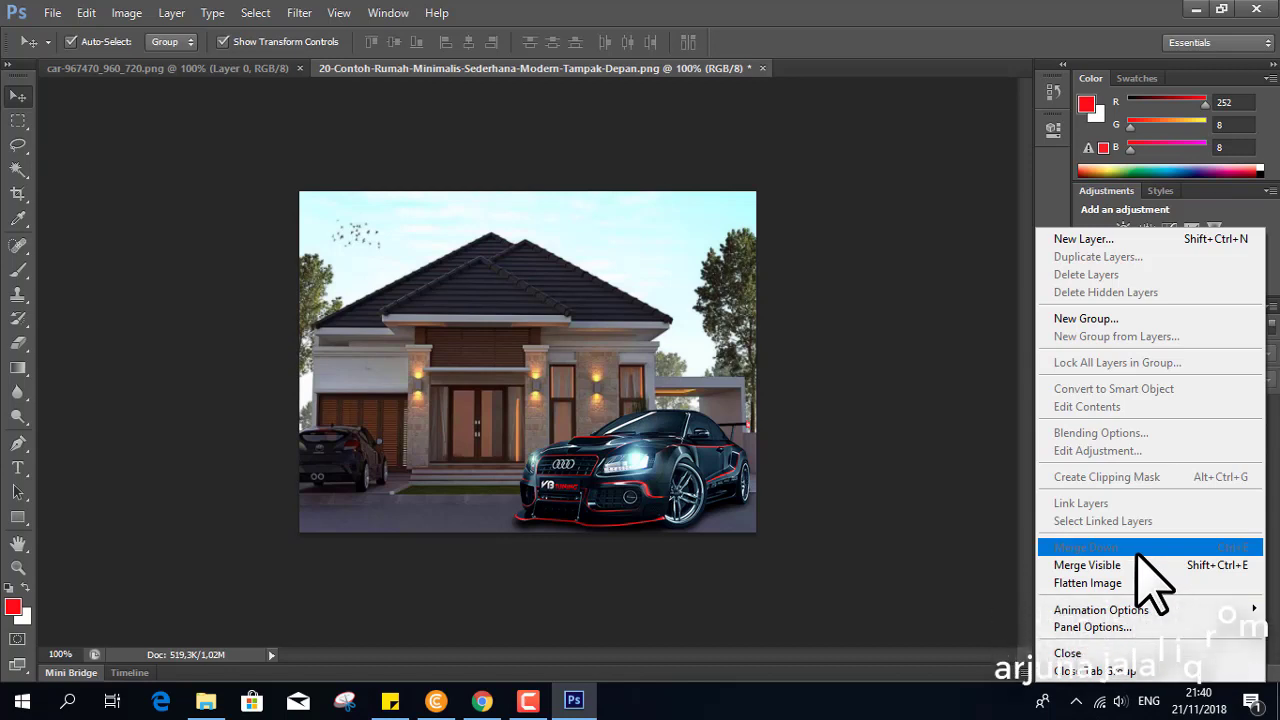
pyautogui.click(1120, 584)
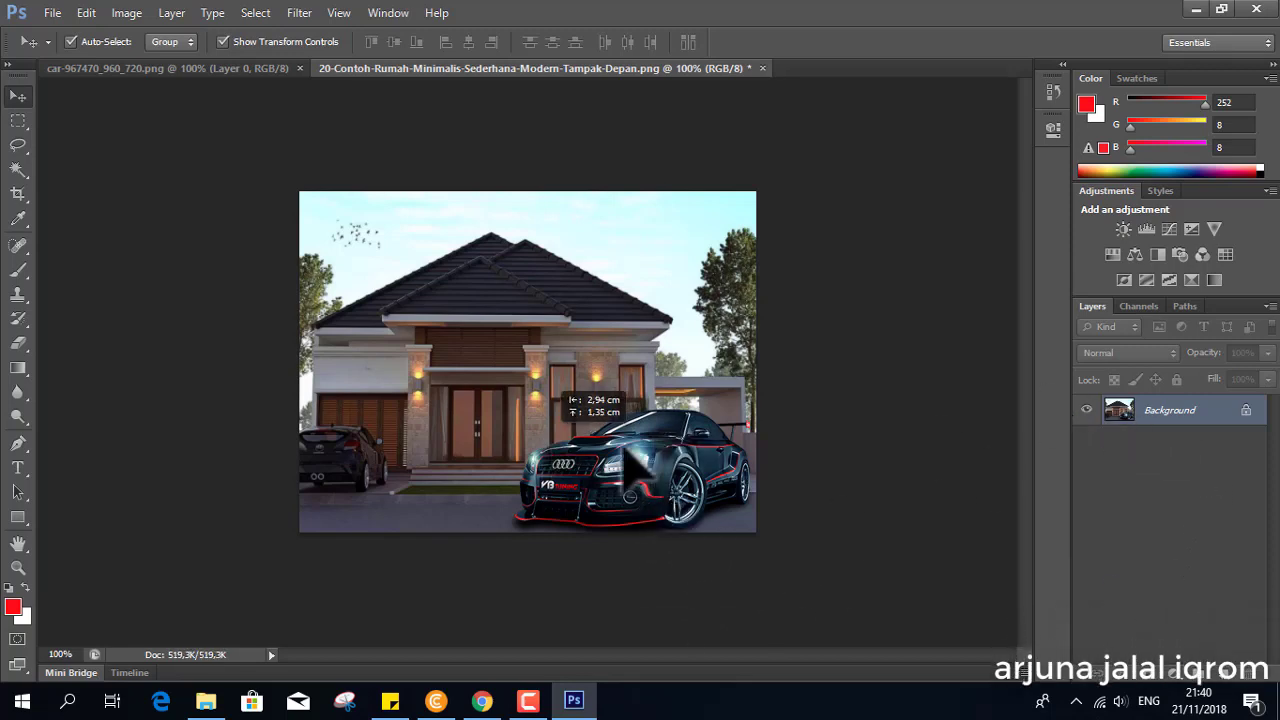
pyautogui.click(590, 480)
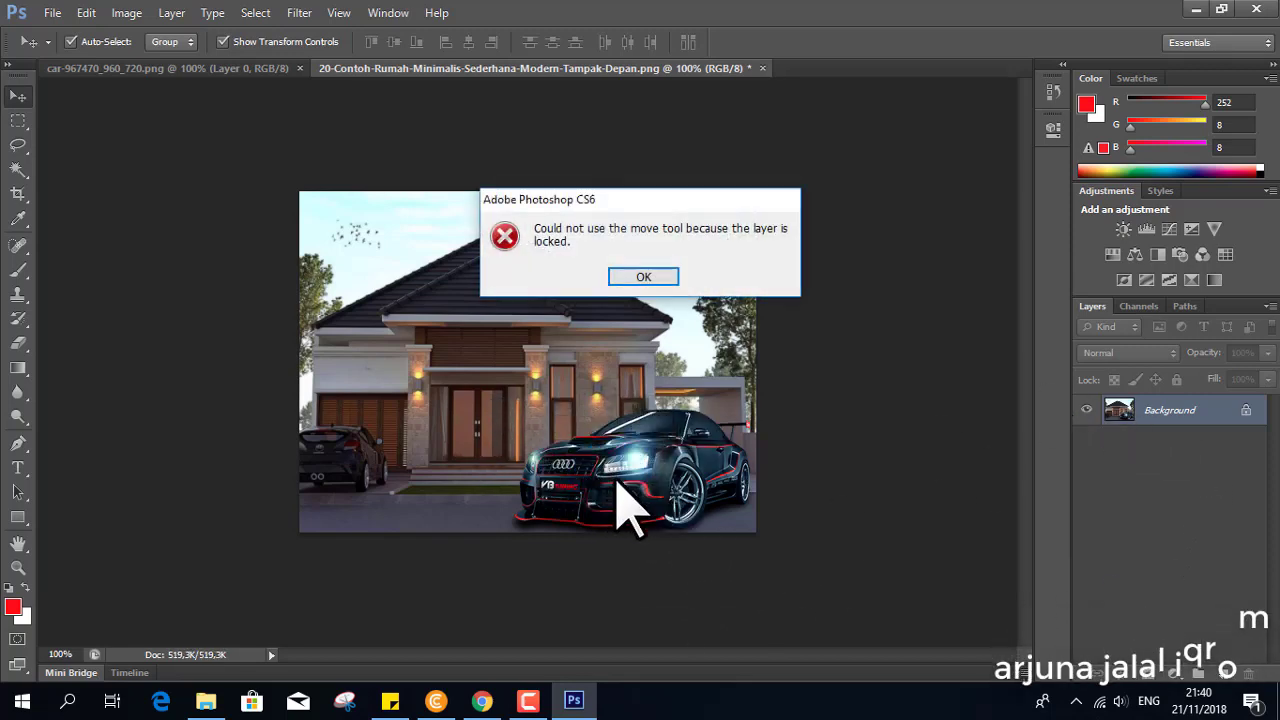
pyautogui.click(660, 278)
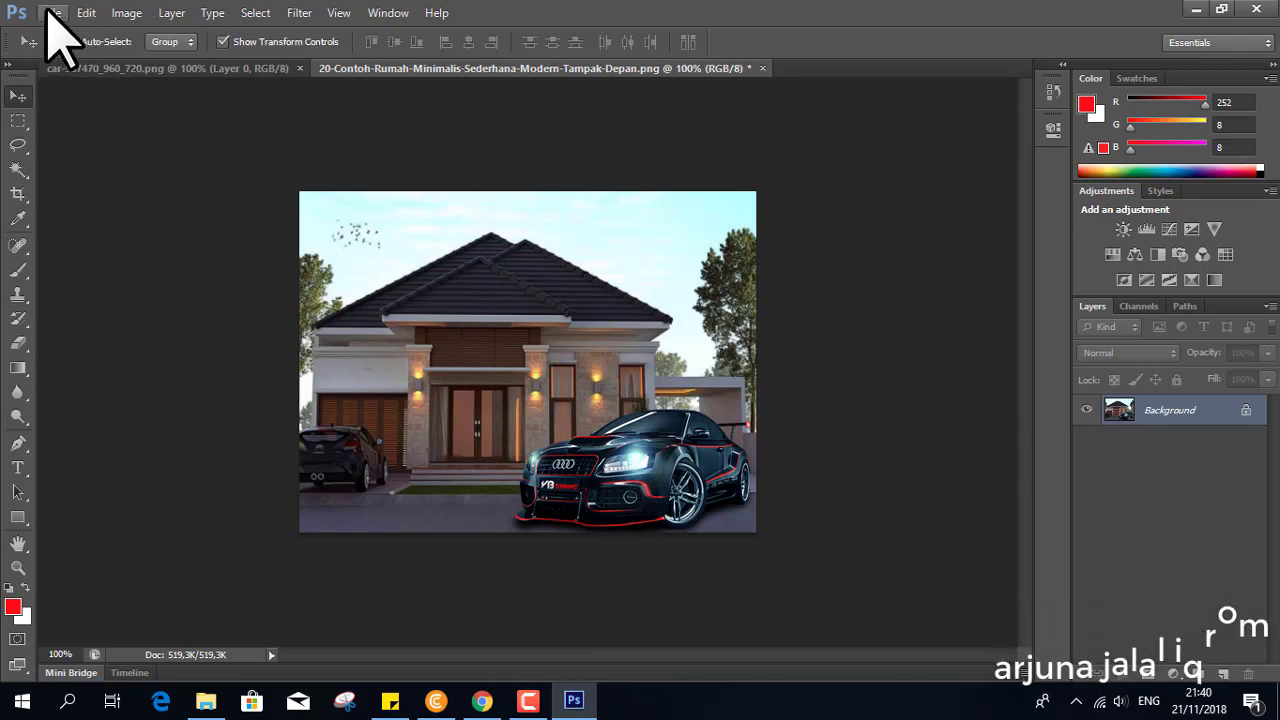
# Save the composite as PNG, replacing 20-Contoh-Rumah-Minimalis-Sederhana-Modern-Tampak-Depan, with default PNG options
pyautogui.click(48, 13)
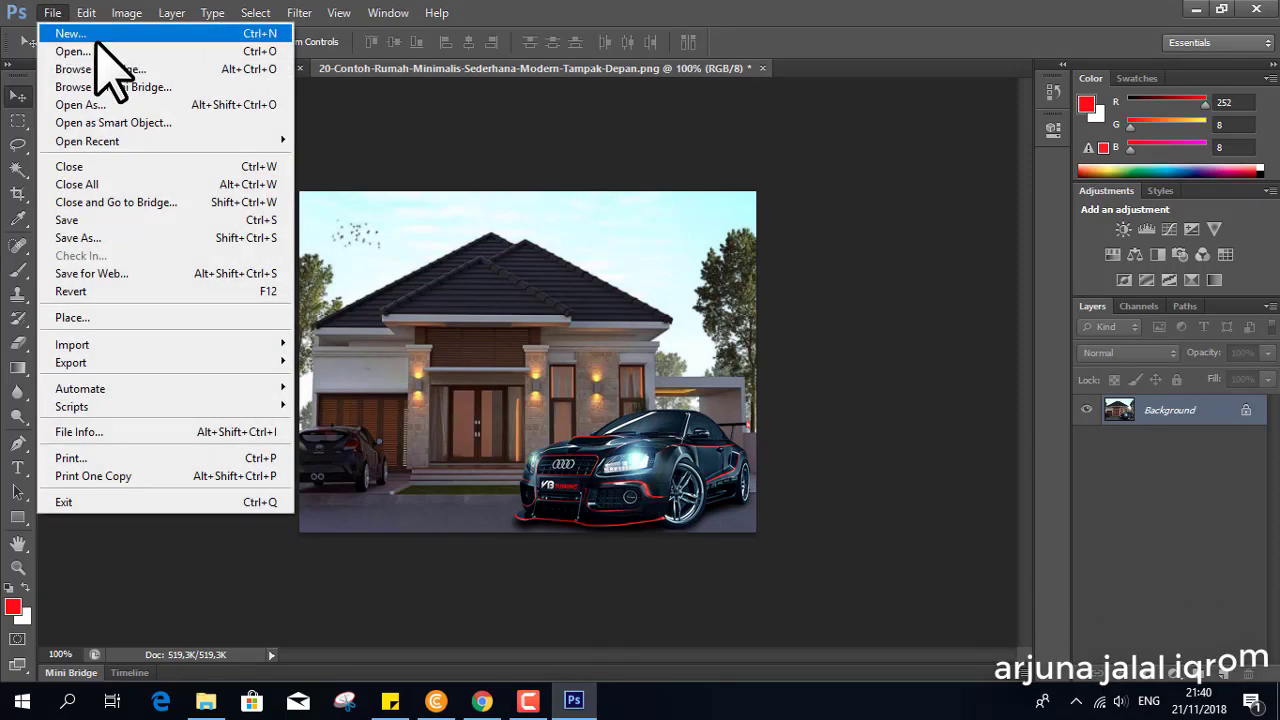
pyautogui.click(122, 222)
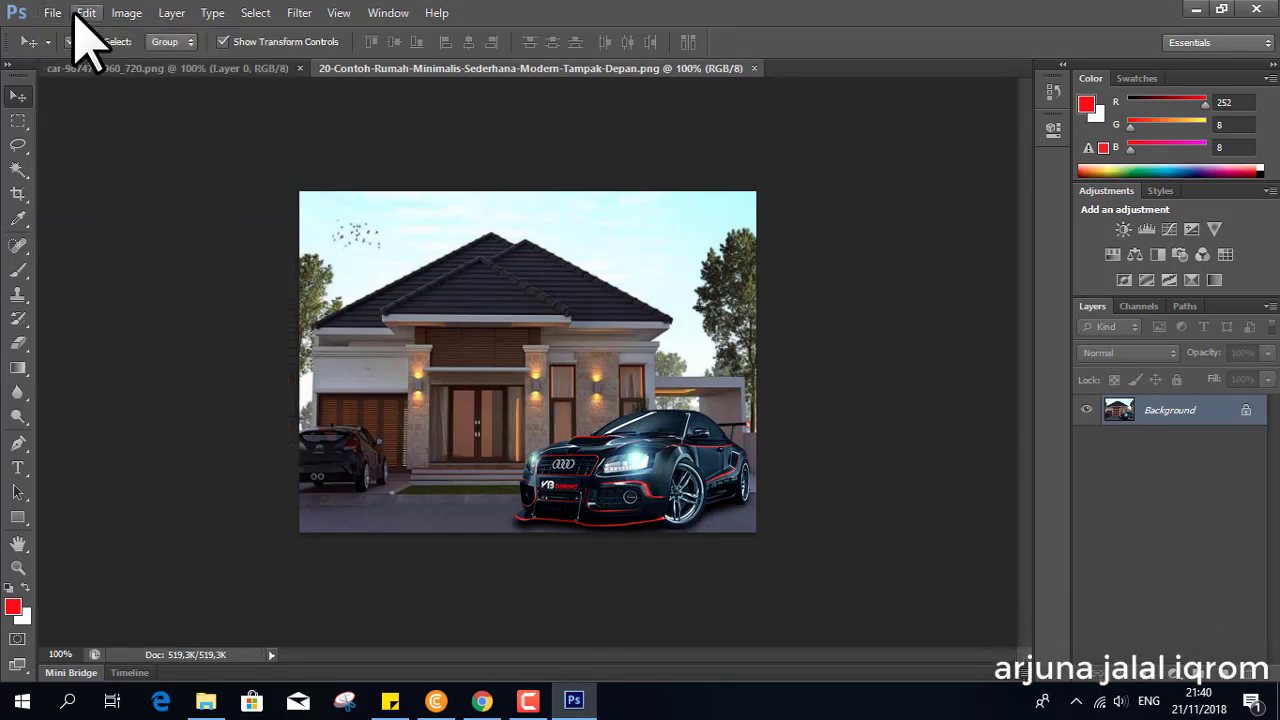
pyautogui.click(55, 13)
pyautogui.click(97, 238)
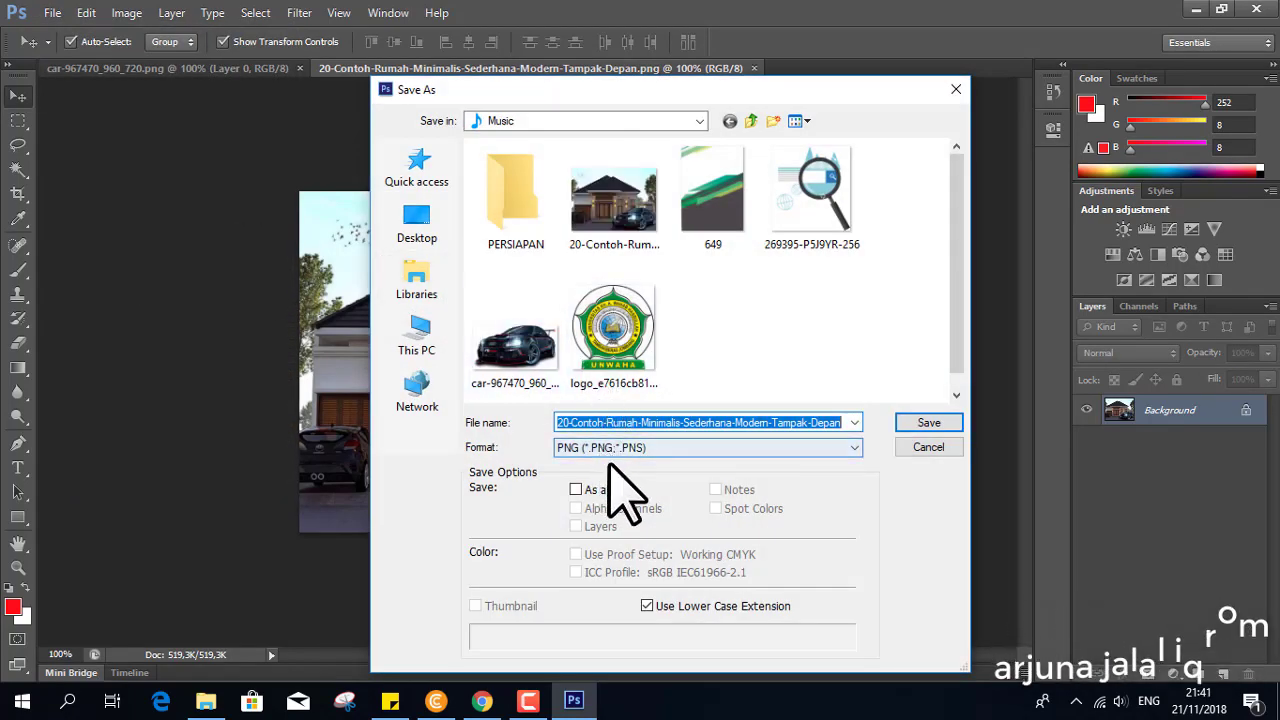
pyautogui.click(920, 424)
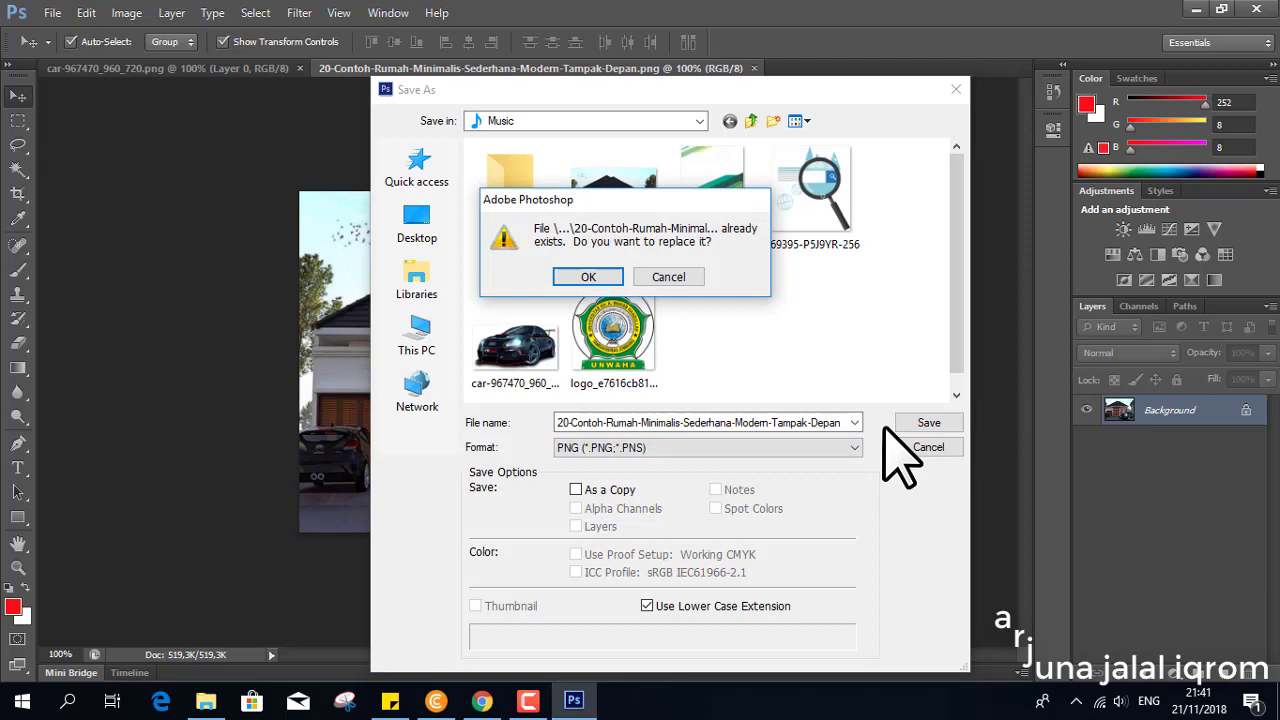
pyautogui.click(578, 276)
pyautogui.click(733, 215)
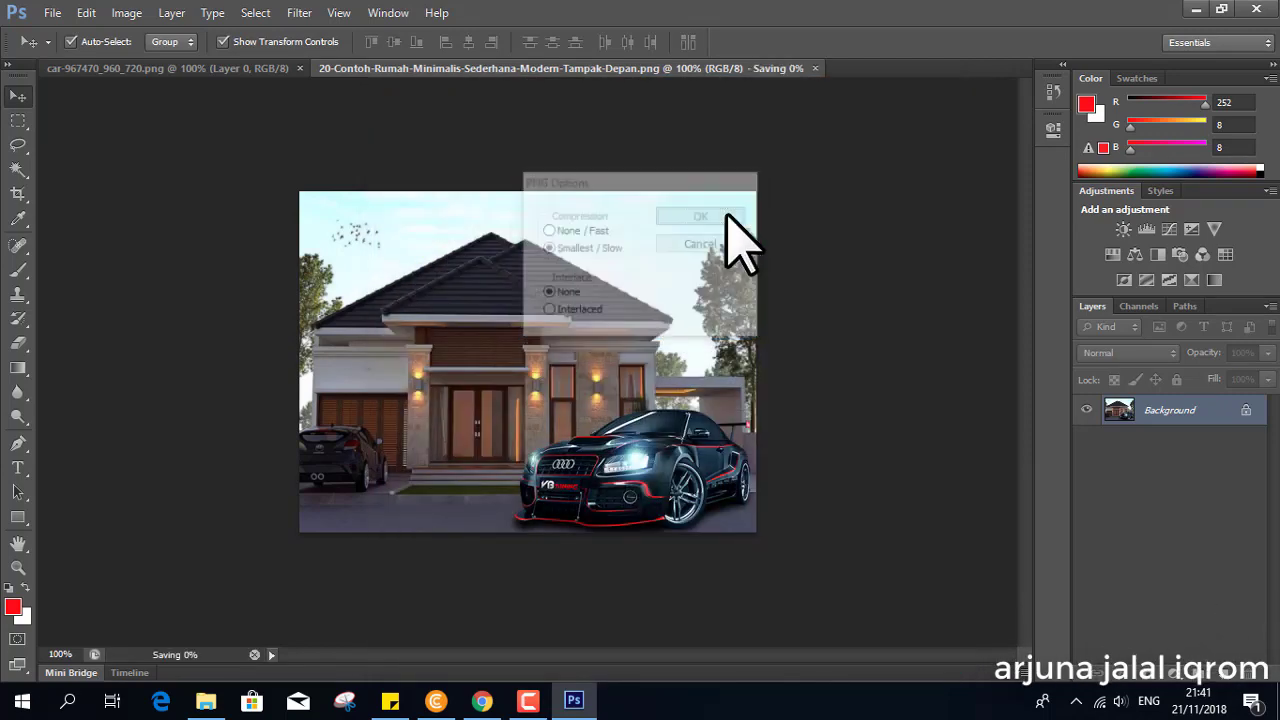